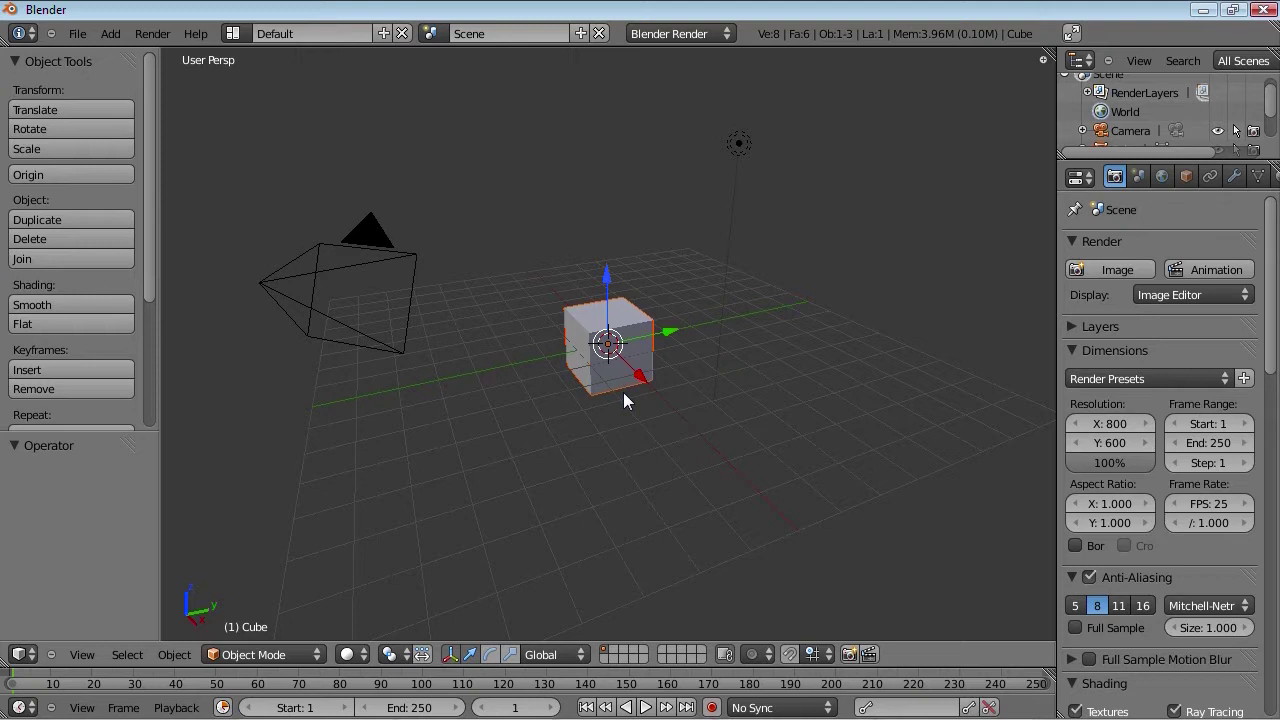
Step: Hide the camera and lamp from the viewport
right_click(424, 256)
shift+right_click(738, 143)
key(h)
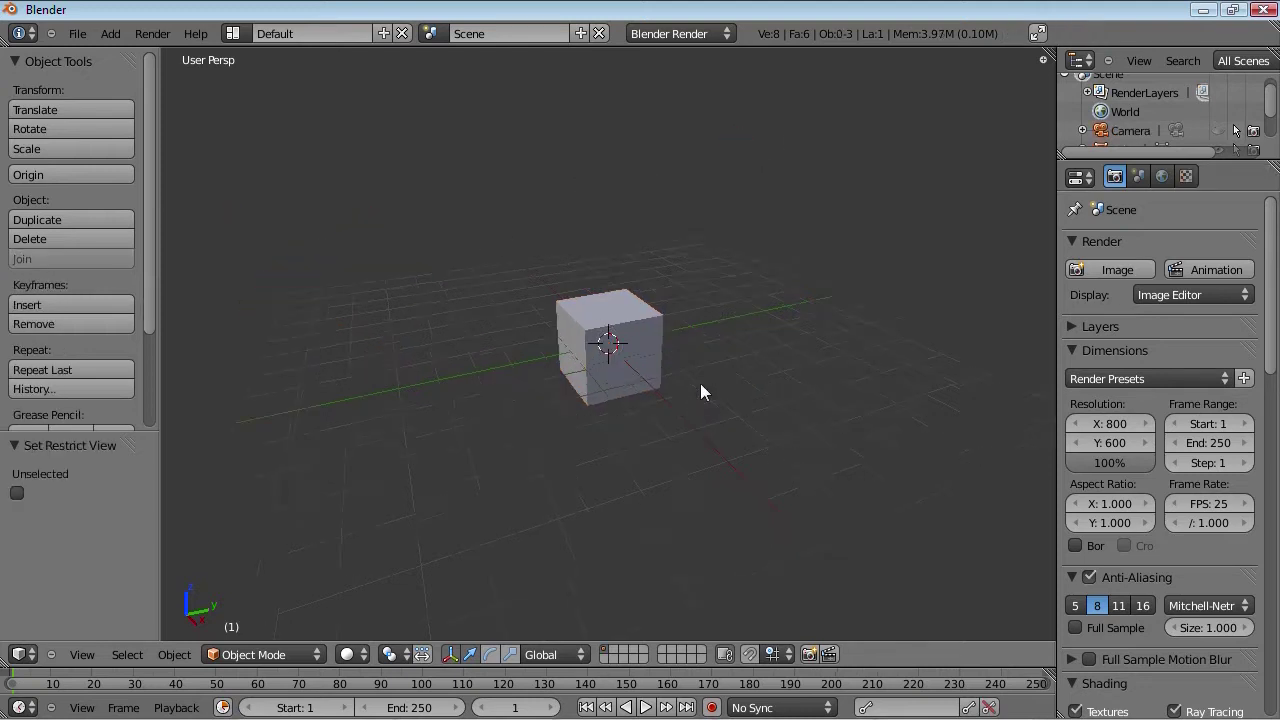
Step: Select the cube and move it freely to four new positions, orbiting between moves
scroll(643, 380, up, 4)
right_click(643, 380)
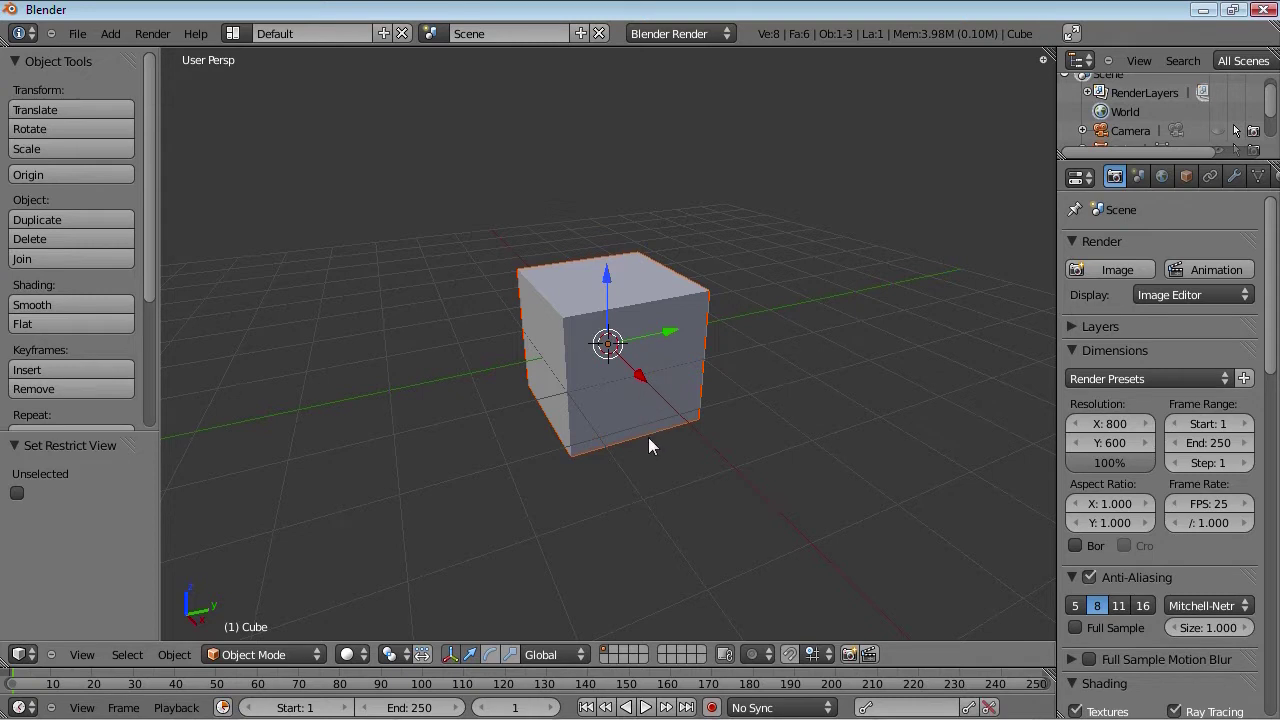
key(g)
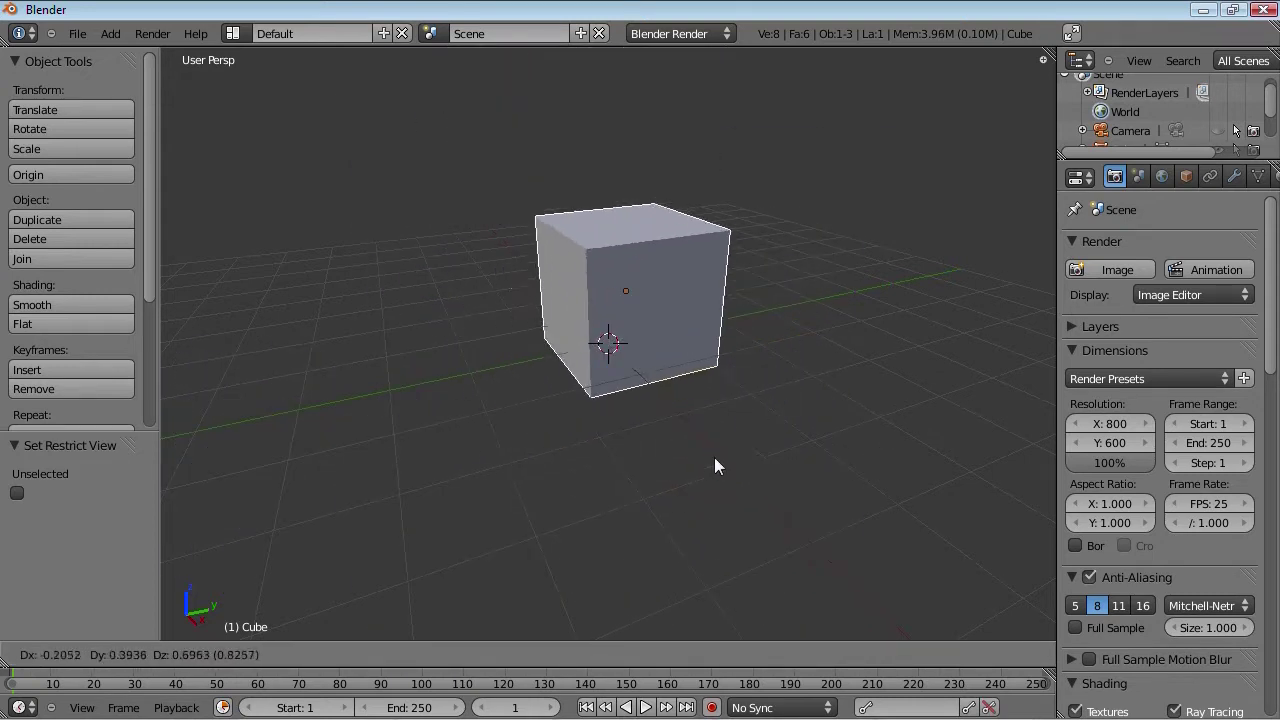
click(846, 300)
key(g)
click(602, 300)
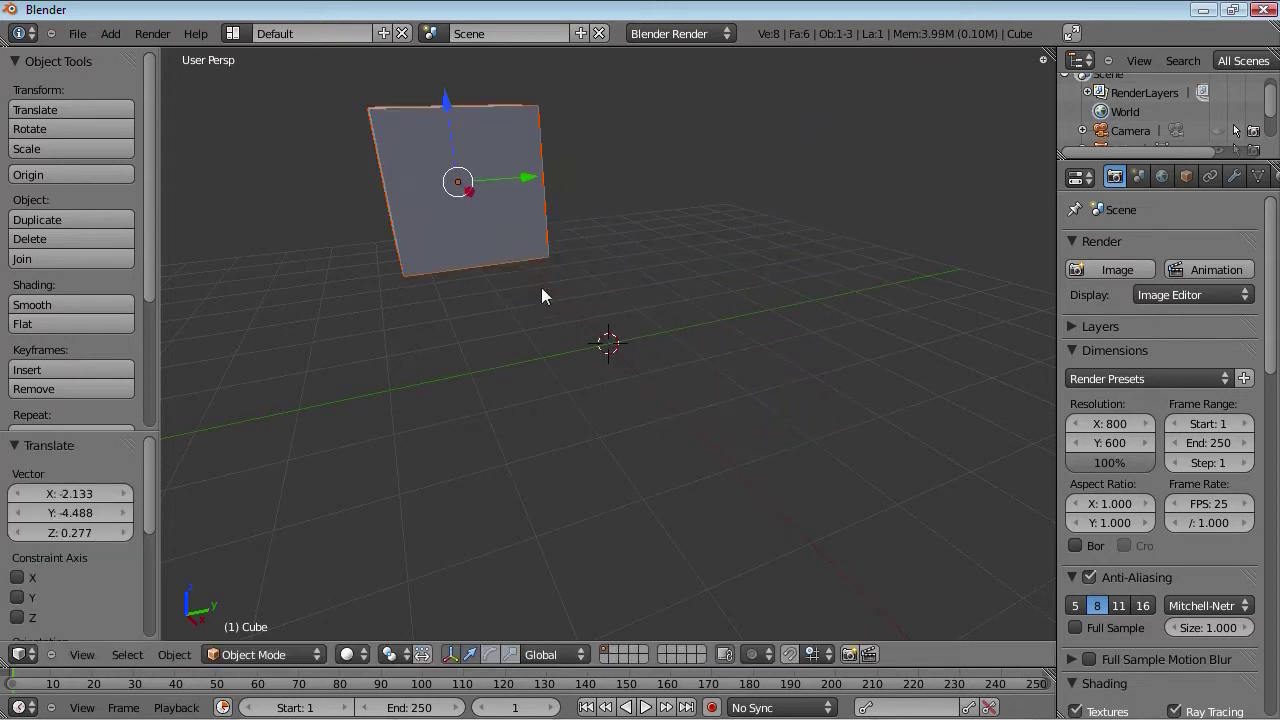
middle_drag(543, 291, 612, 498)
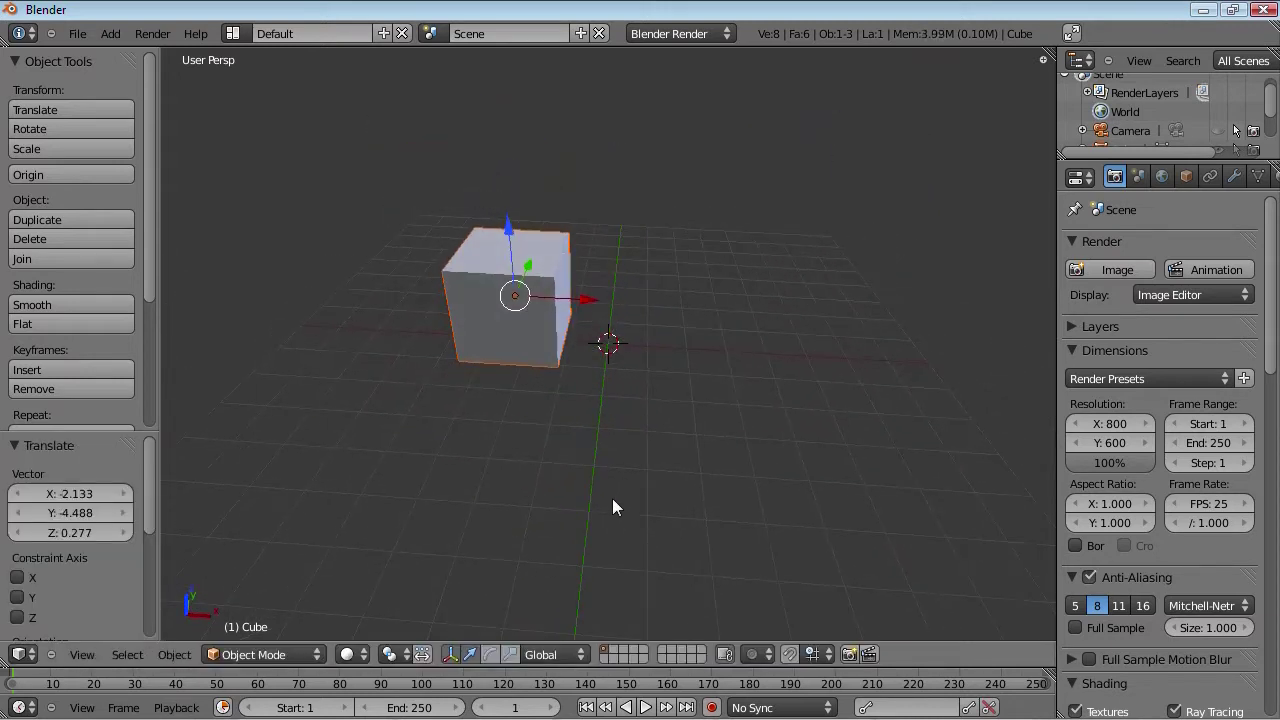
key(g)
click(561, 277)
middle_drag(561, 277, 648, 438)
key(g)
click(613, 218)
Step: From the front view, move the cube down, up and onward, ending at X -1.017, Y -0.890, Z -0.263
key(KP_1)
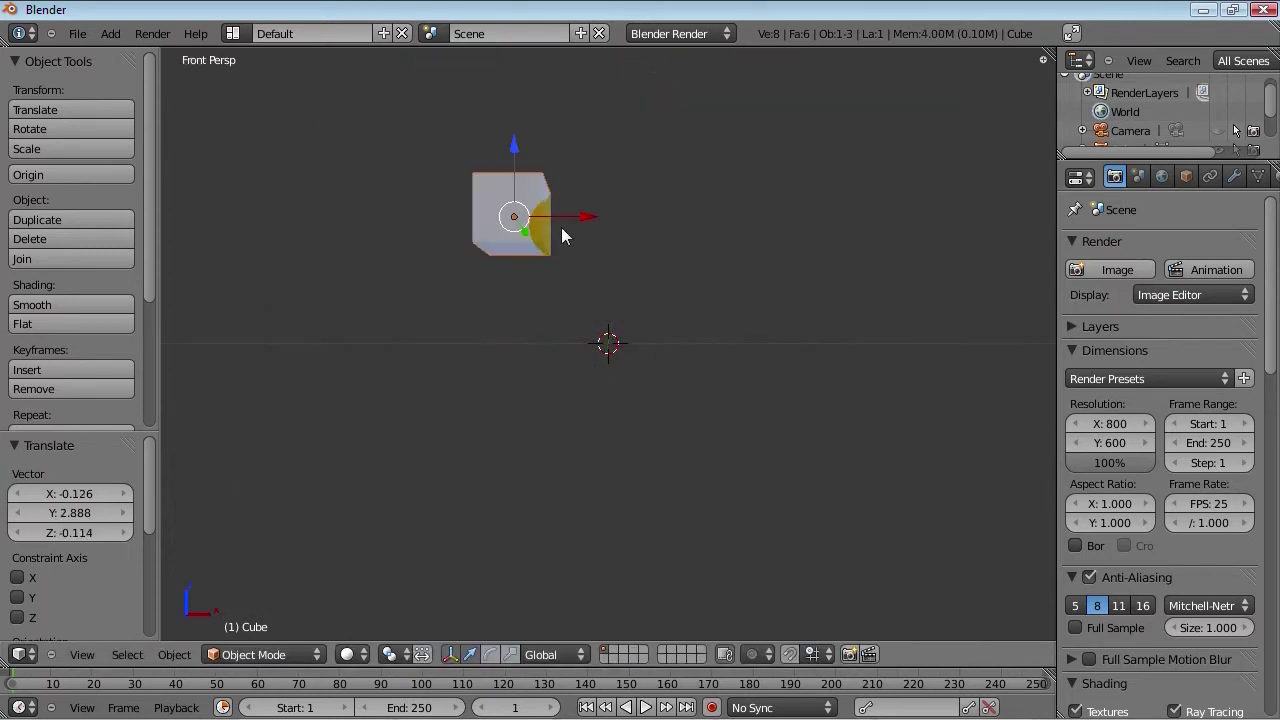
key(g)
click(565, 310)
middle_drag(571, 323, 517, 339)
key(g)
click(540, 258)
middle_drag(898, 404, 760, 446)
key(g)
click(693, 246)
key(g)
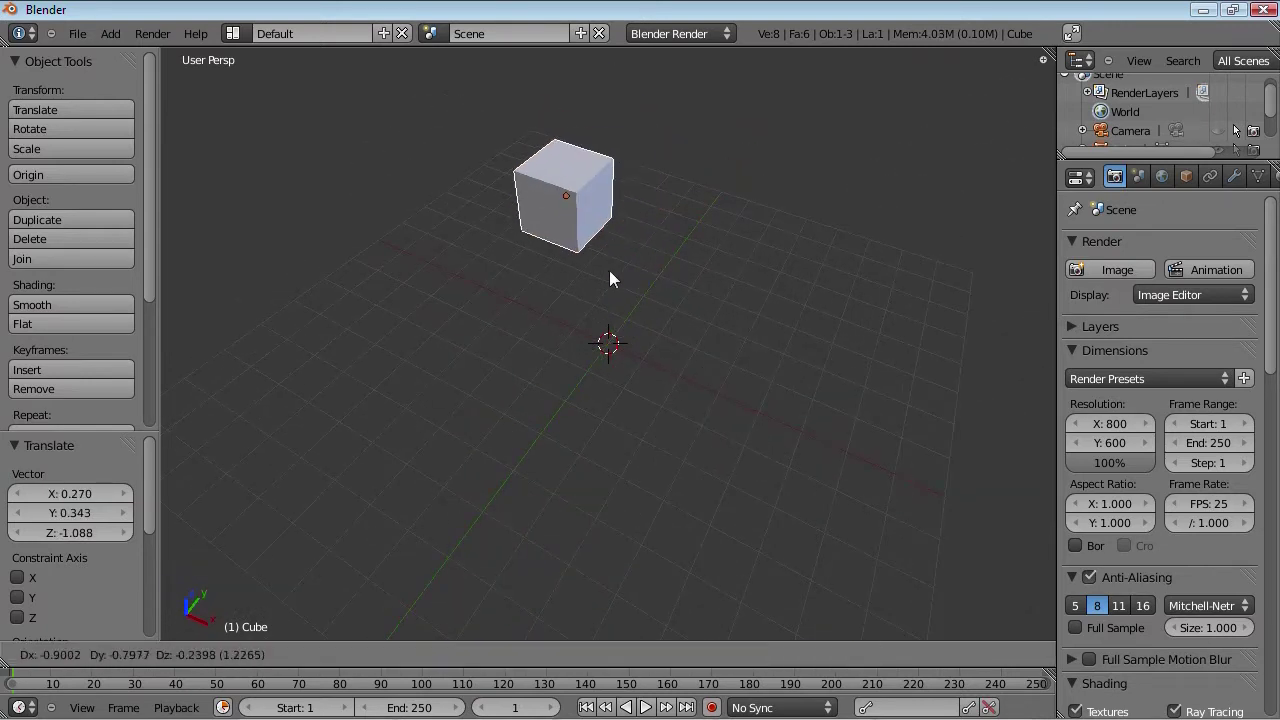
click(609, 270)
mouse_move(643, 486)
middle_down()
mouse_move(550, 241)
mouse_move(551, 403)
mouse_move(654, 517)
mouse_move(638, 503)
middle_up()
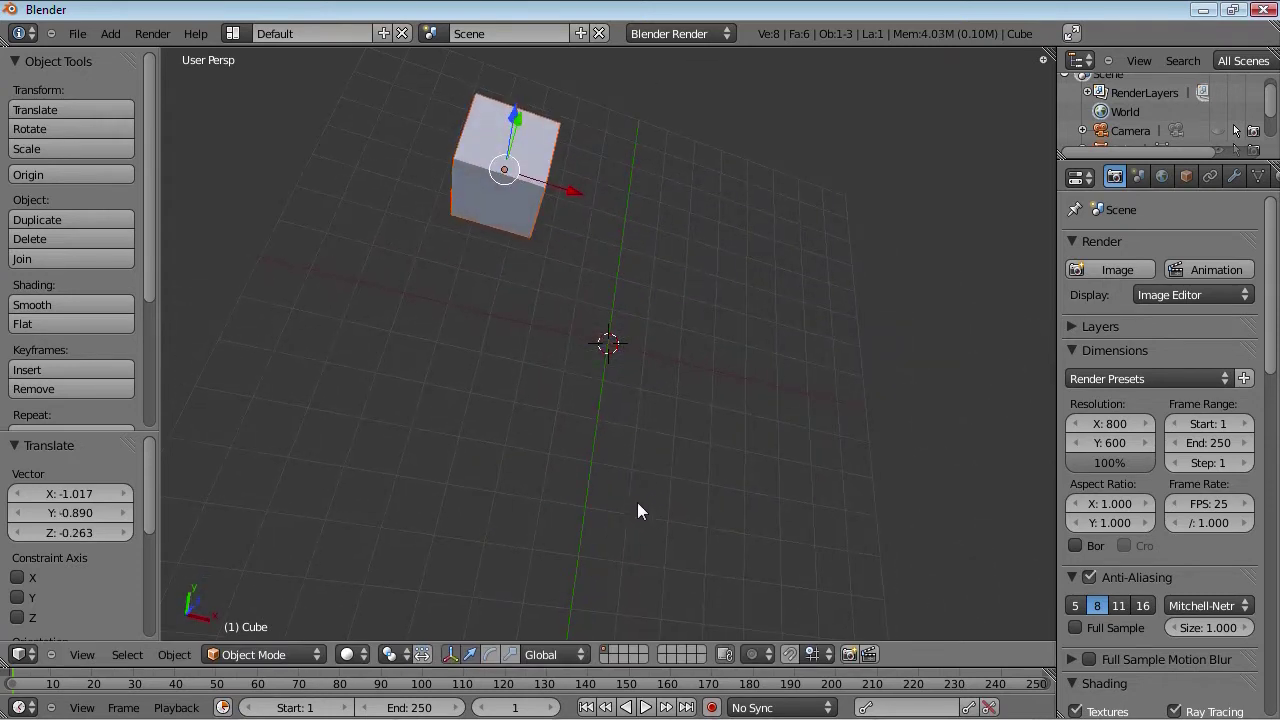
middle_drag(643, 354, 671, 362)
Step: Select the cube and clear its location back to the world origin
right_click(566, 228)
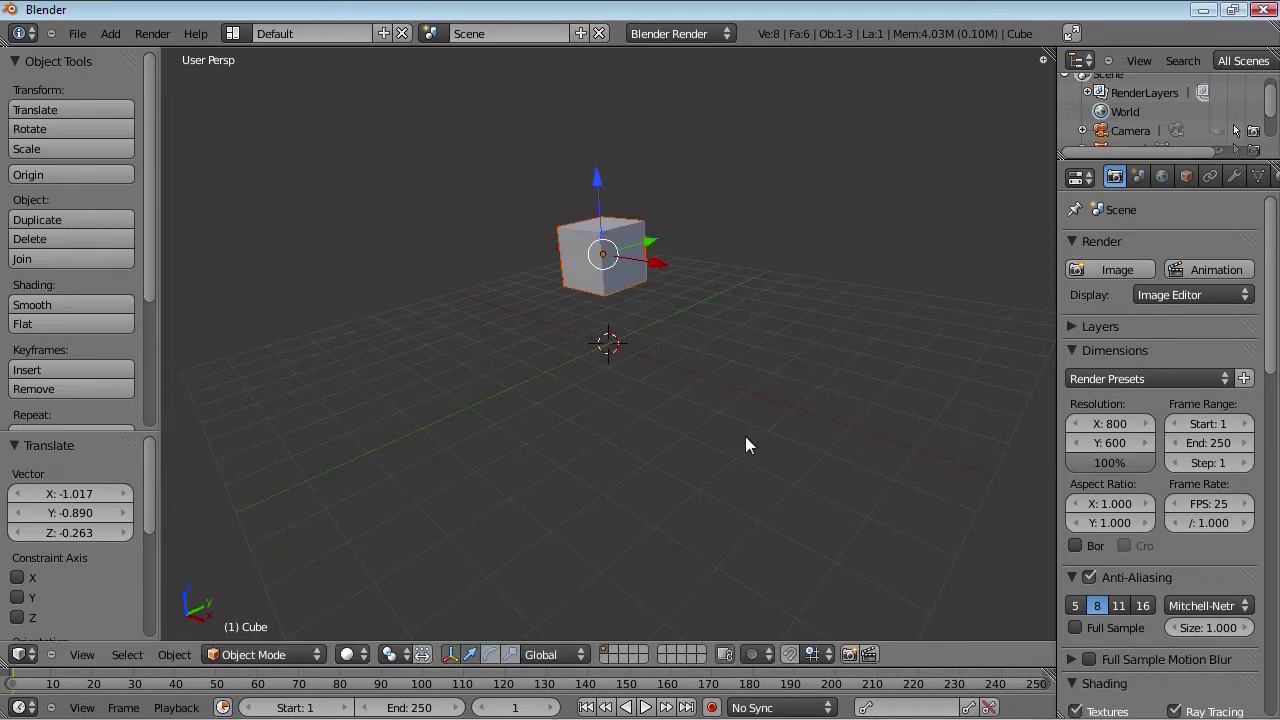
key(alt+g)
scroll(745, 436, up, 3)
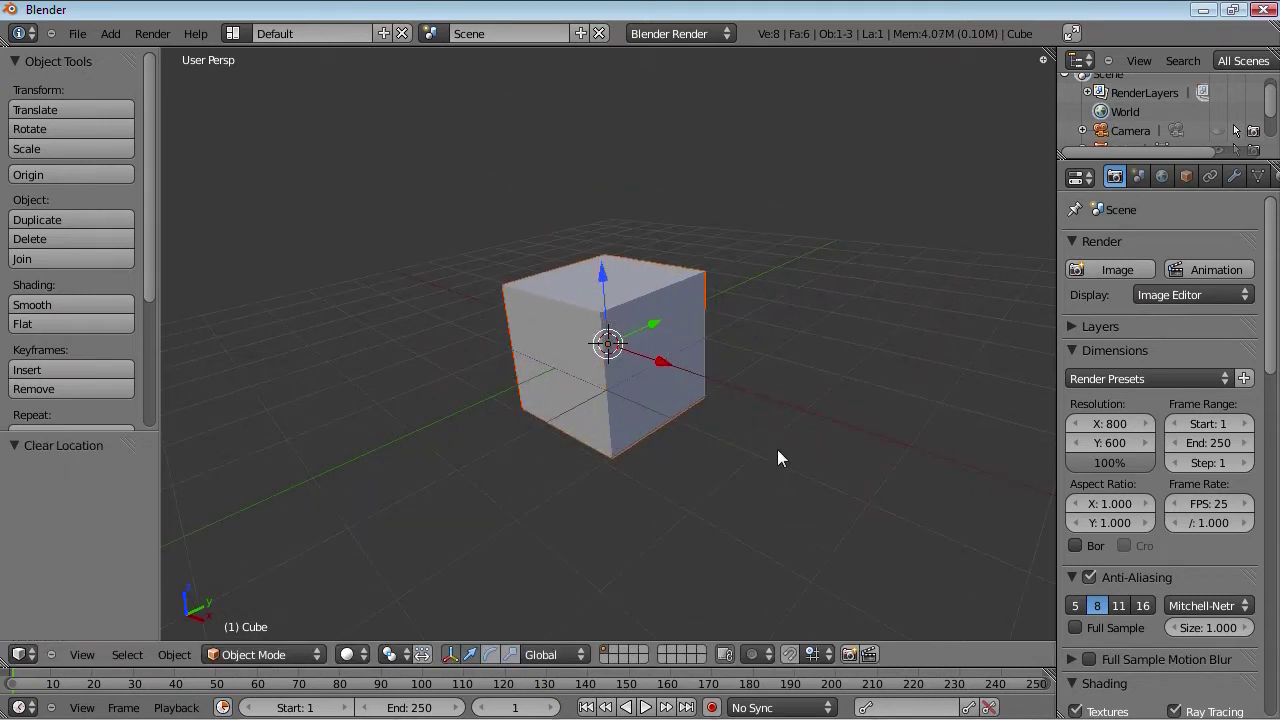
Step: Enable the Z axis line on the grid floor in the properties sidebar
key(n)
scroll(975, 460, down, 6)
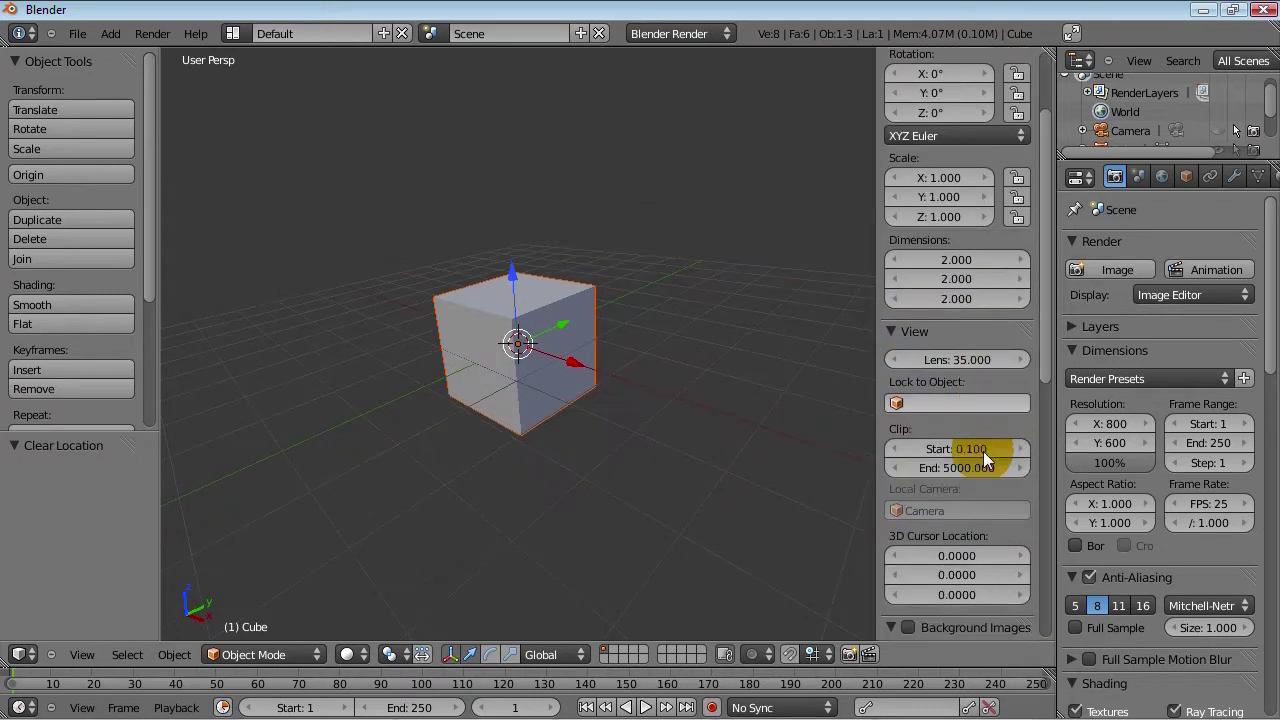
scroll(963, 475, down, 7)
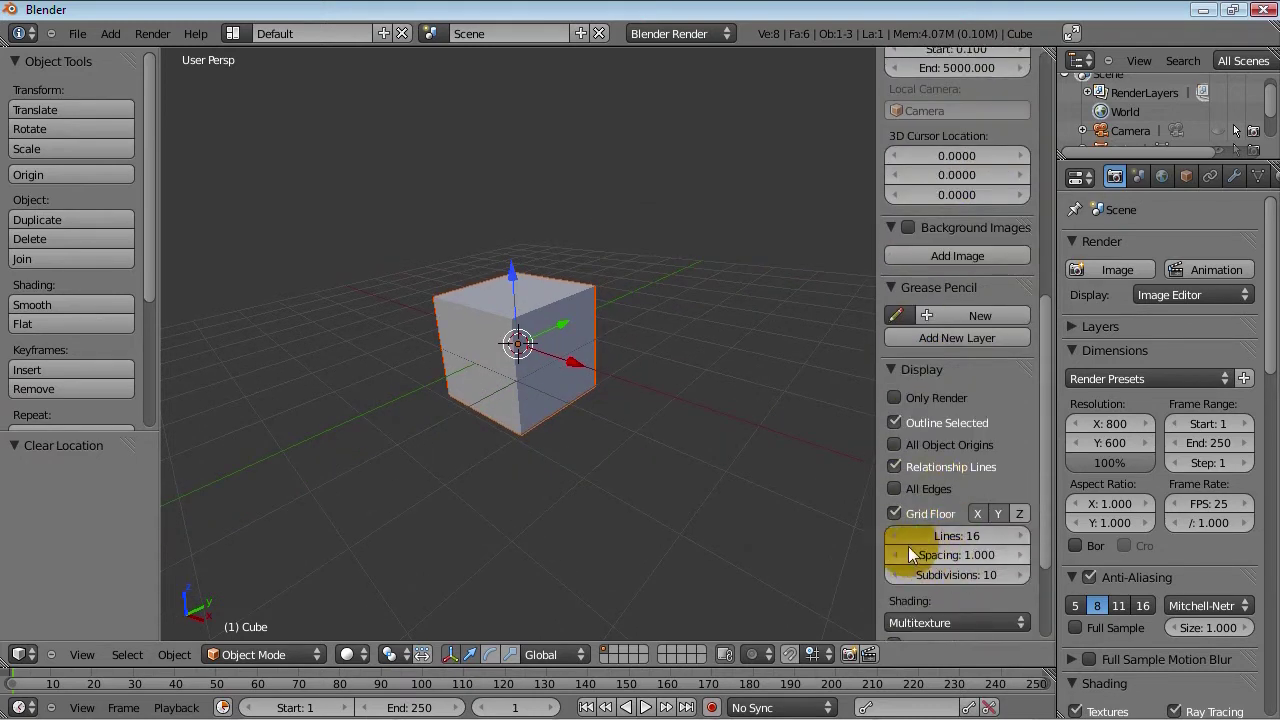
click(1018, 513)
key(n)
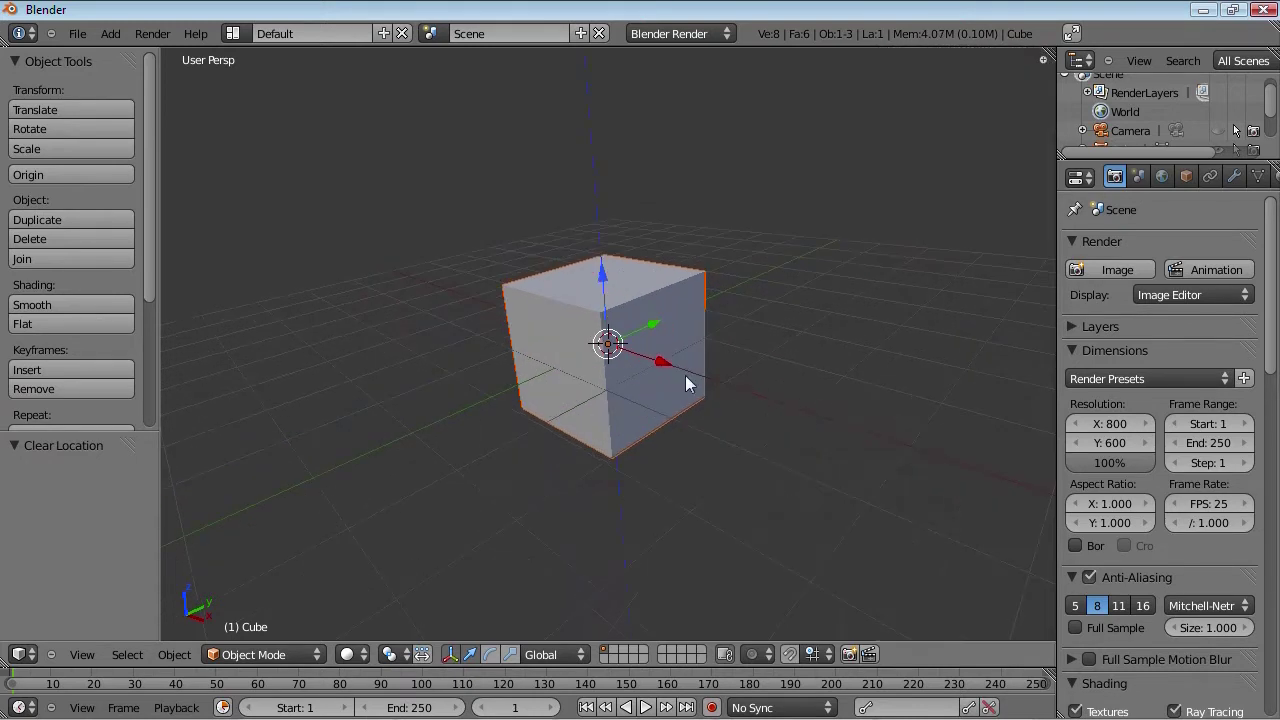
scroll(687, 378, down, 3)
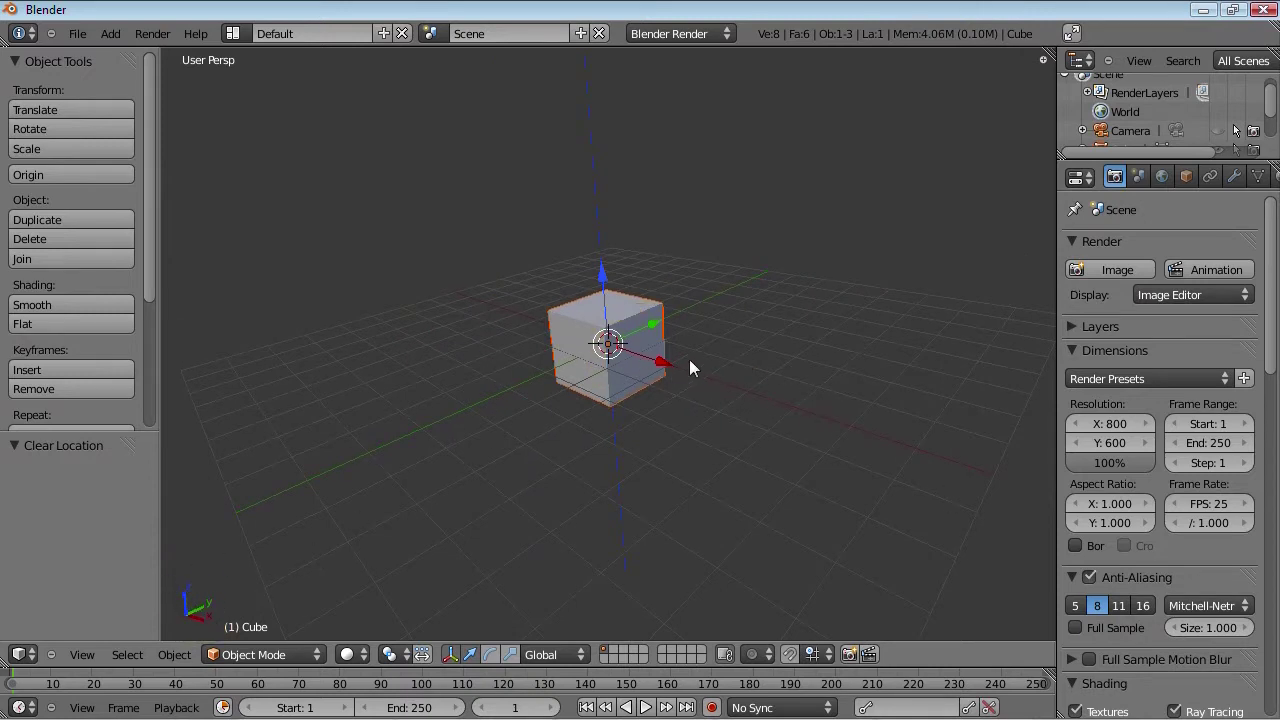
Step: Slide the cube along one axis, then clear its location to the origin again
right_click(571, 300)
scroll(713, 385, up, 2)
right_click(600, 302)
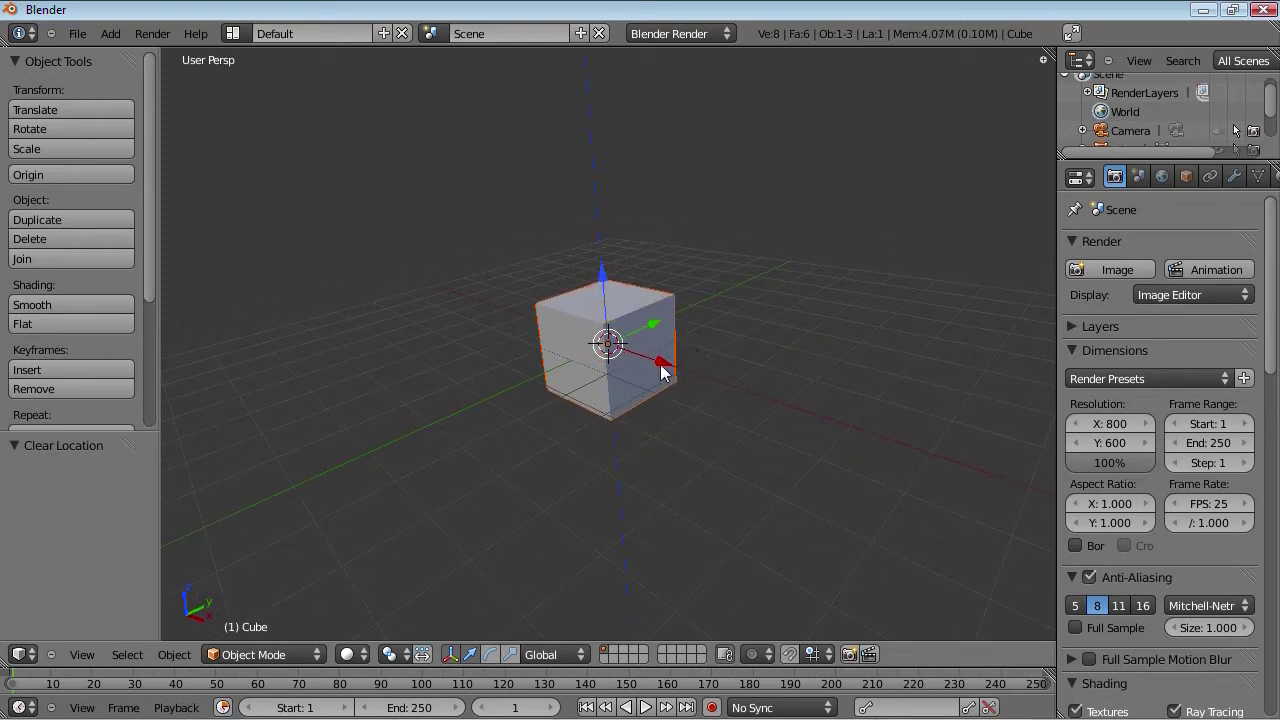
drag(661, 372, 866, 287)
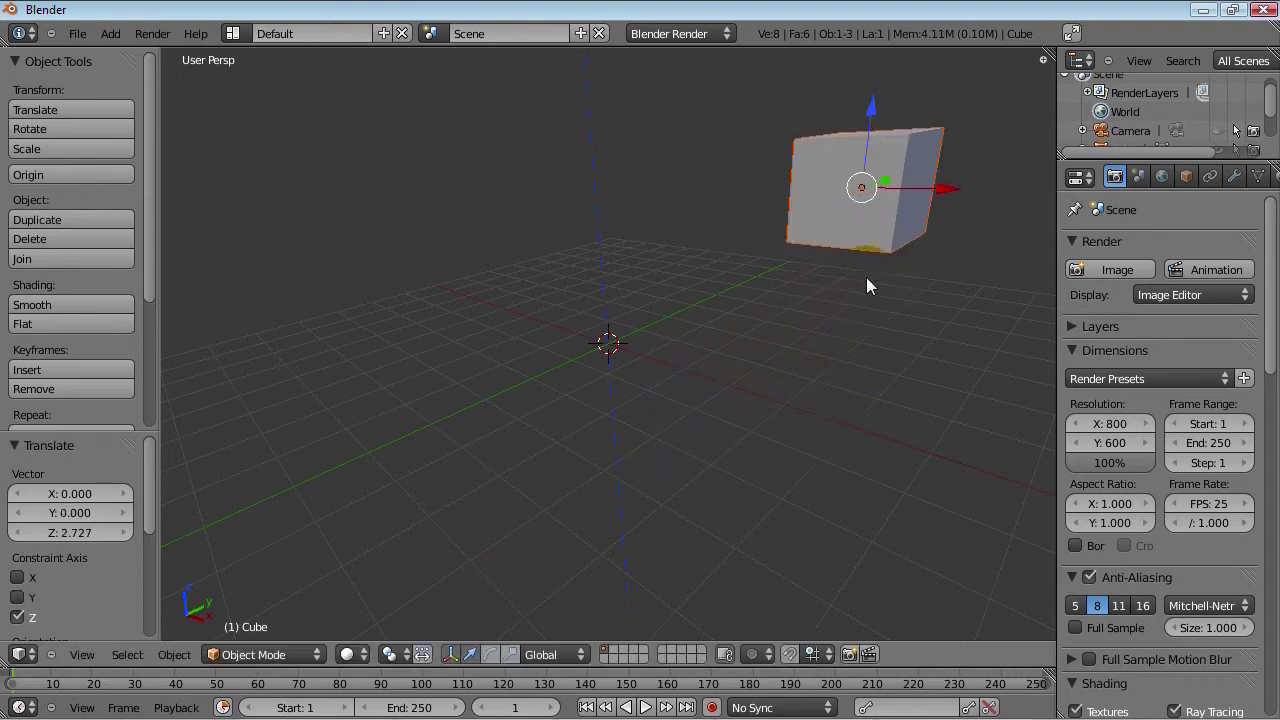
key(alt+g)
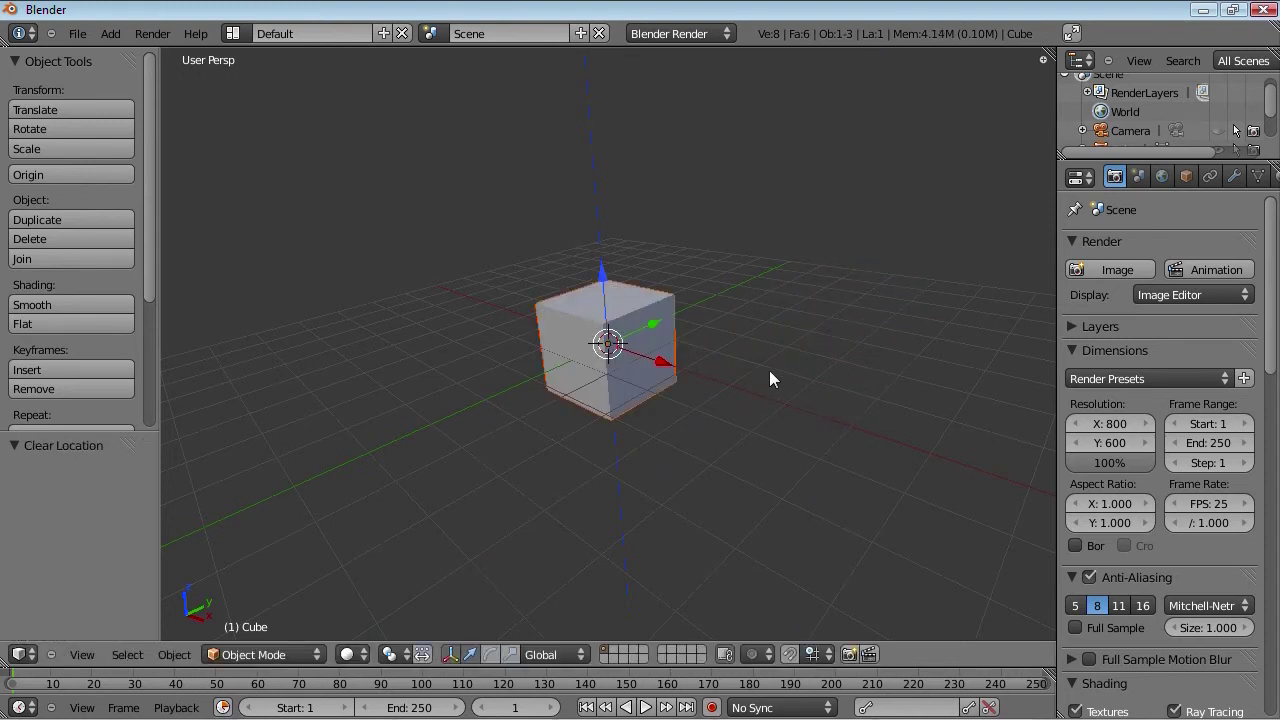
Step: Move the cube along global Y after cycling through the X, Y and Z constraints
key(g)
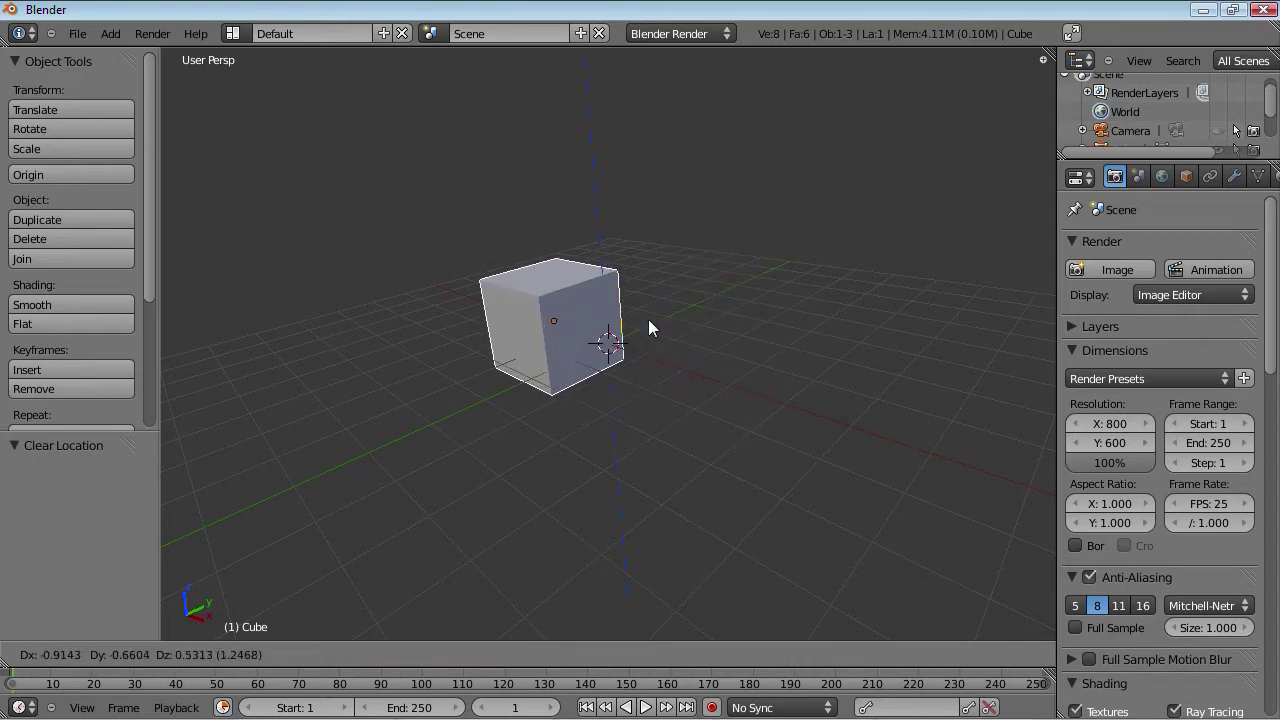
key(x)
key(y)
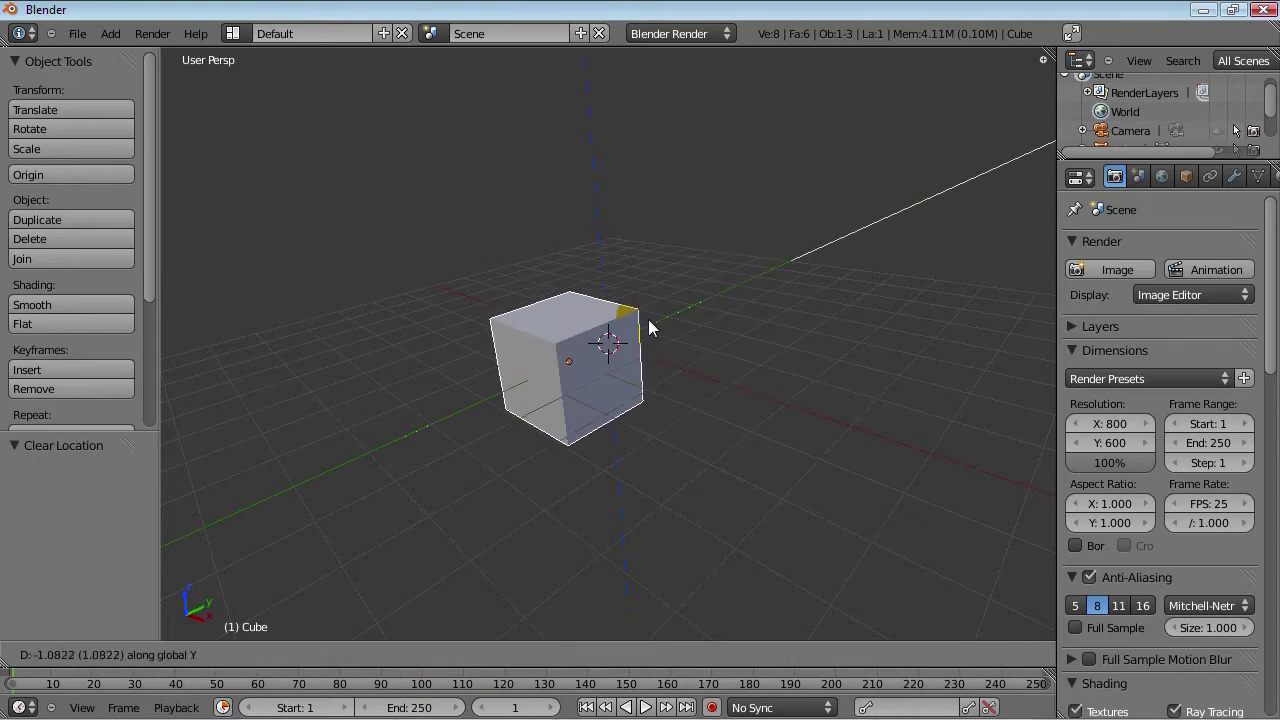
key(z)
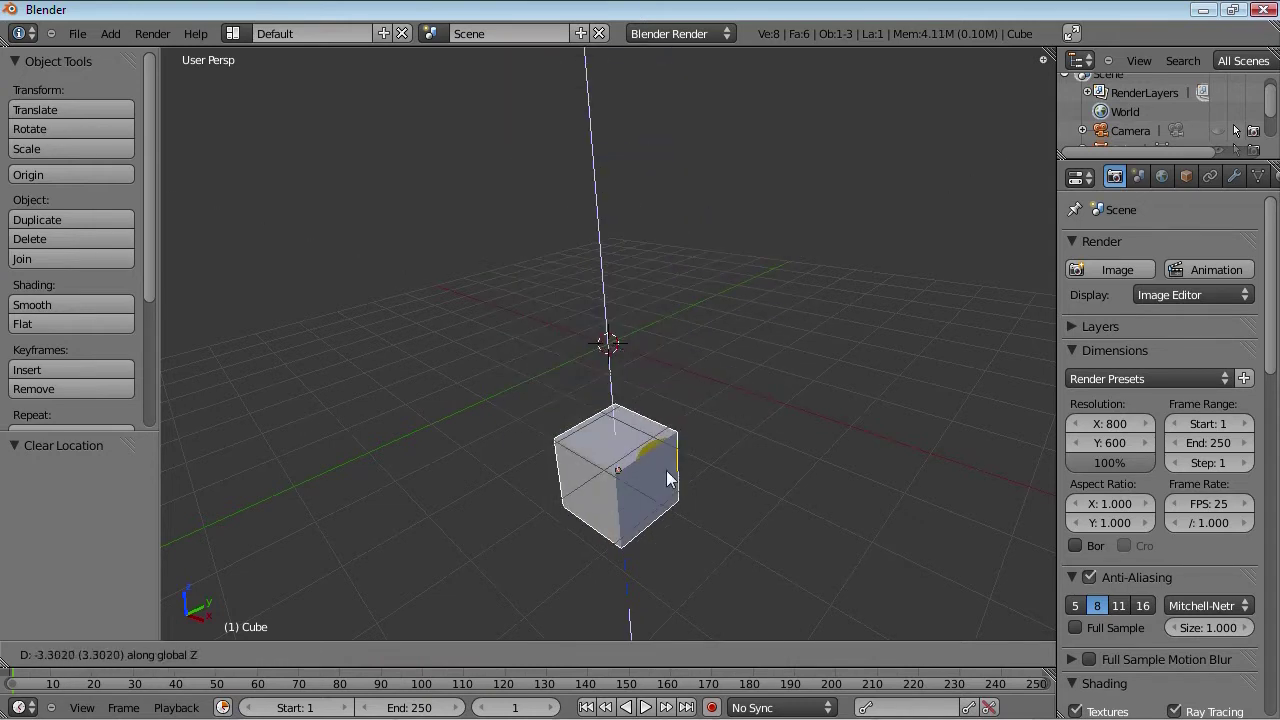
key(x)
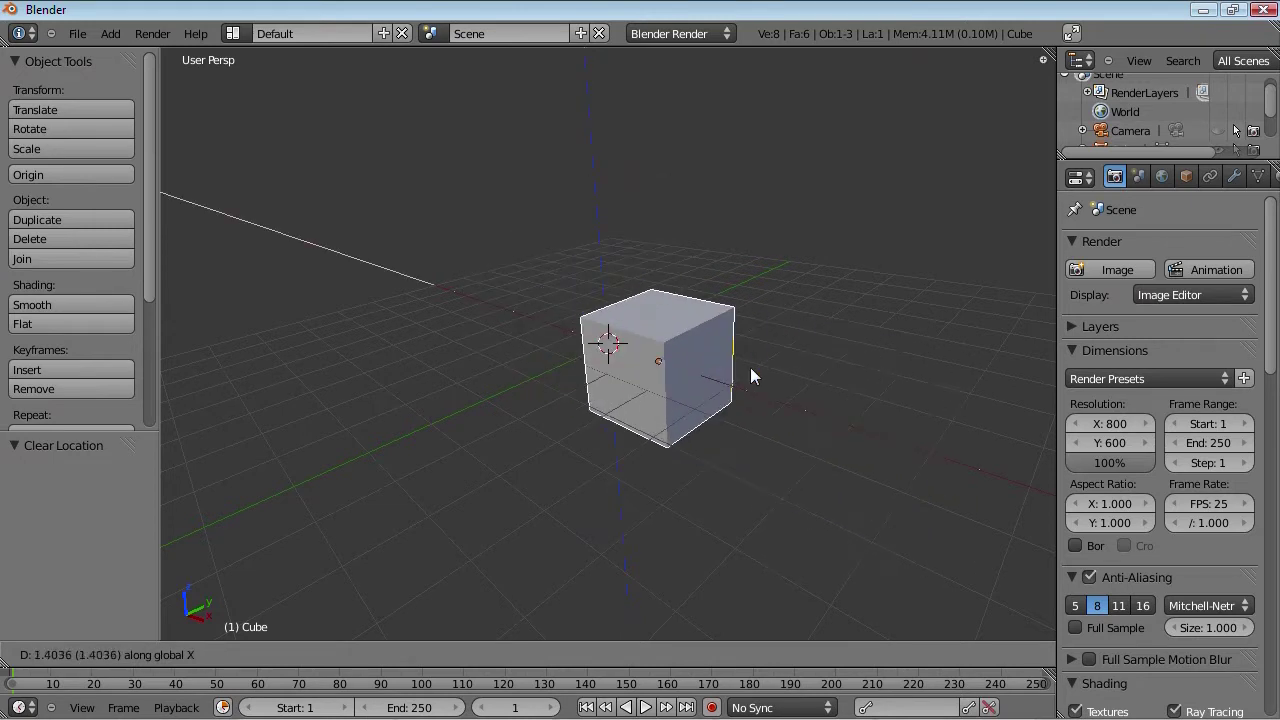
key(y)
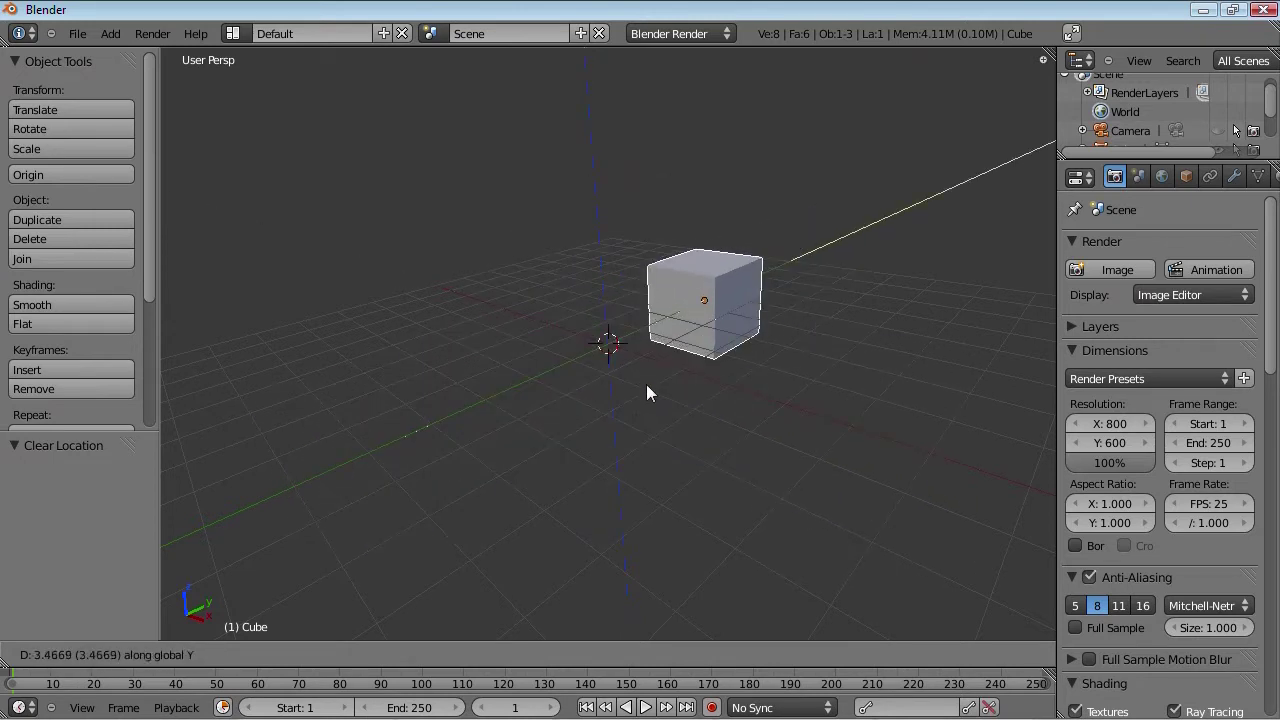
click(821, 286)
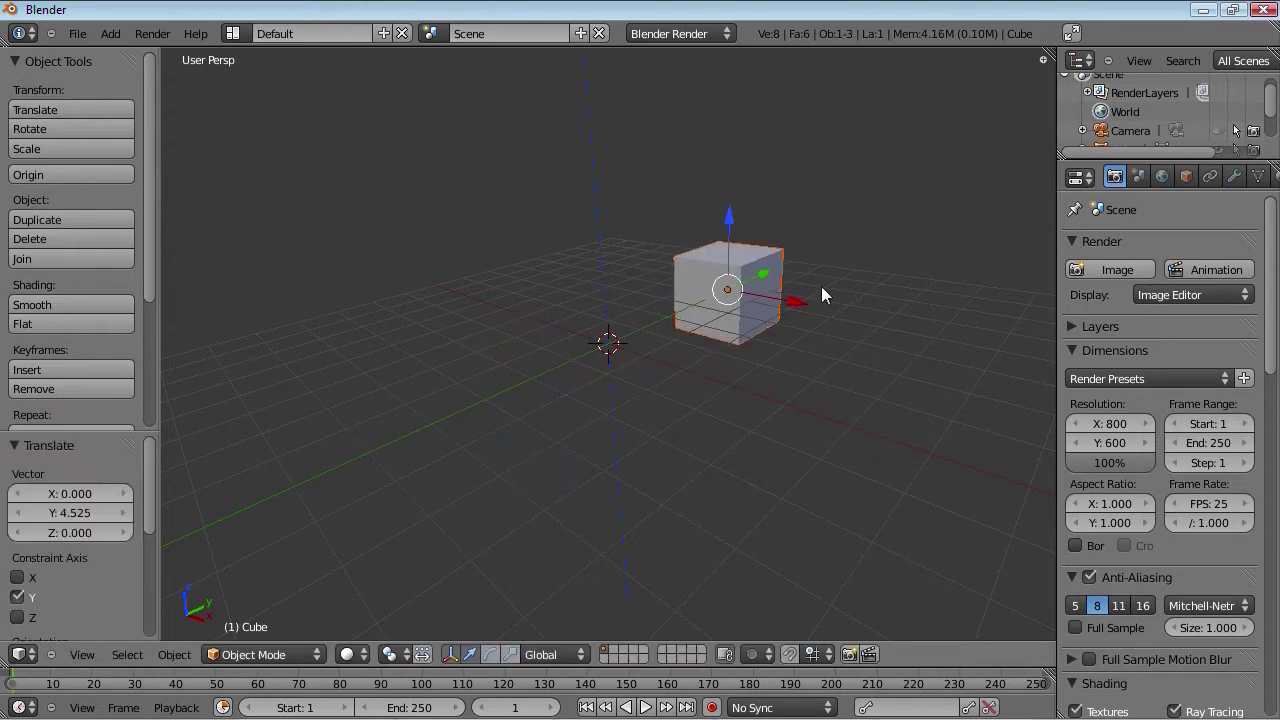
Step: Move the cube along global X, then clear its location back to the origin
key(g)
key(x)
click(724, 297)
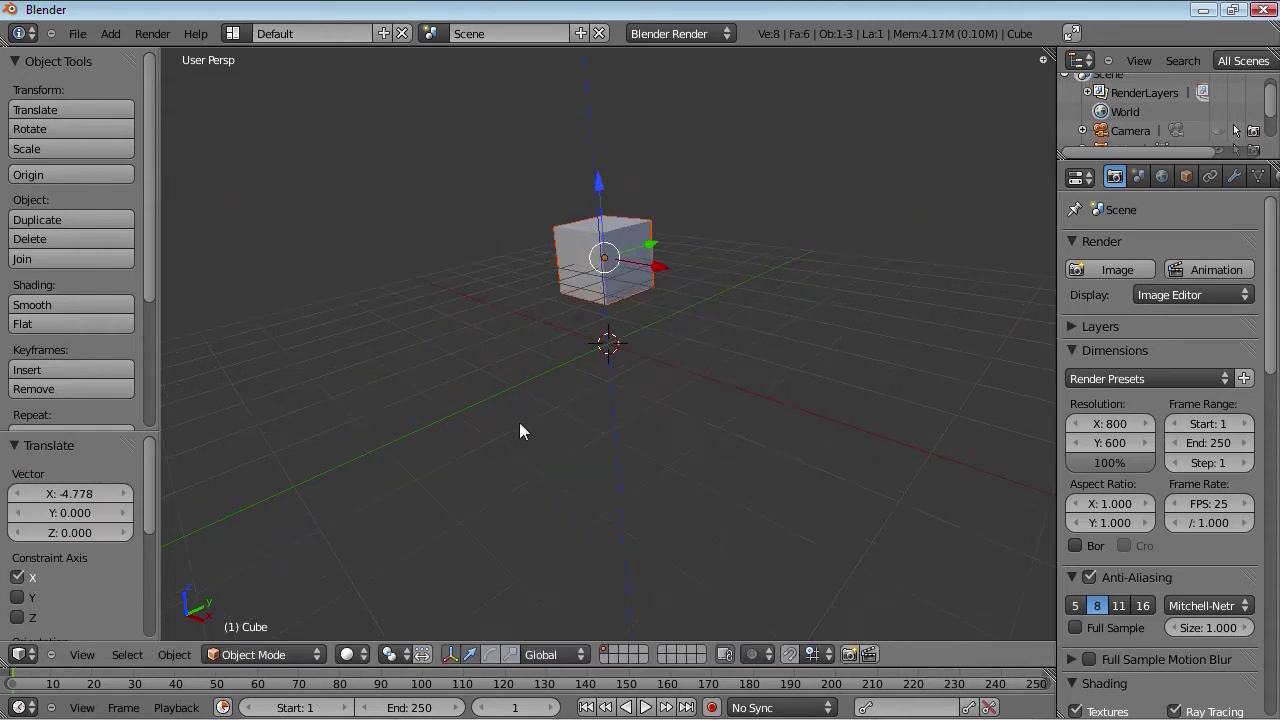
middle_drag(645, 483, 659, 461)
key(alt+g)
Step: Raise the cube with a free move, then reselect it in front view and clear its location
key(g)
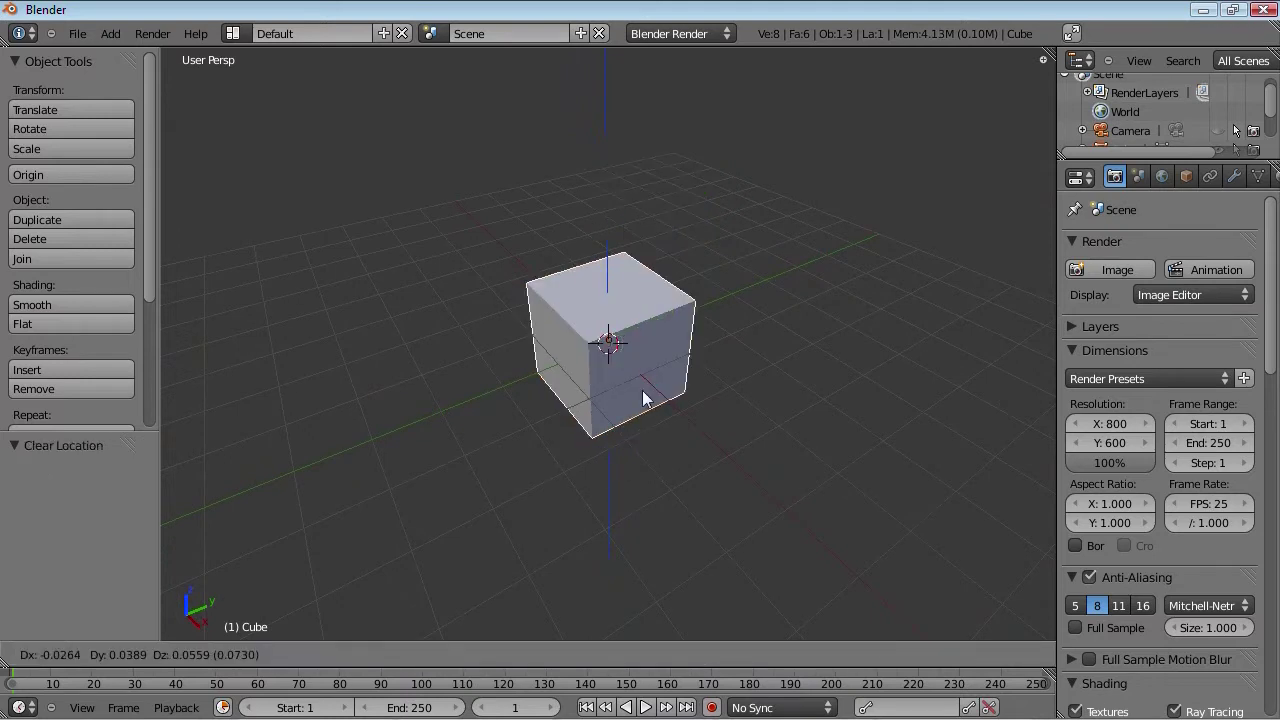
click(663, 262)
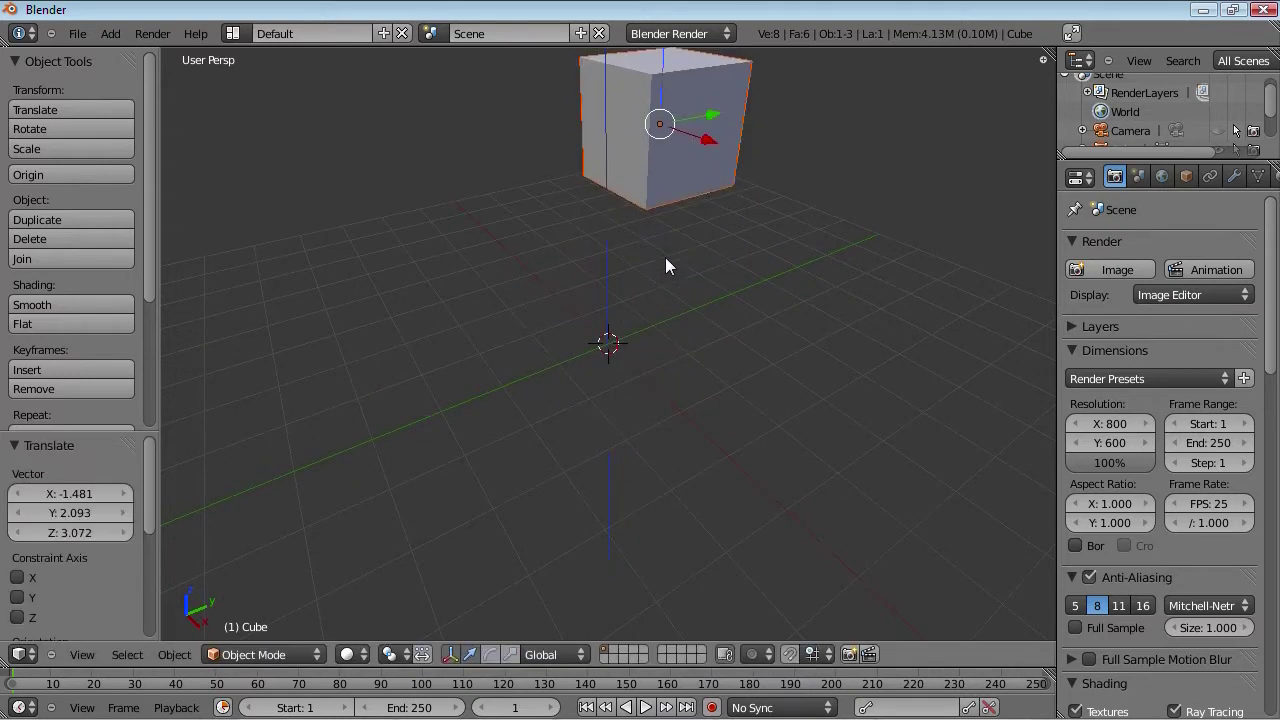
middle_drag(665, 266, 650, 336)
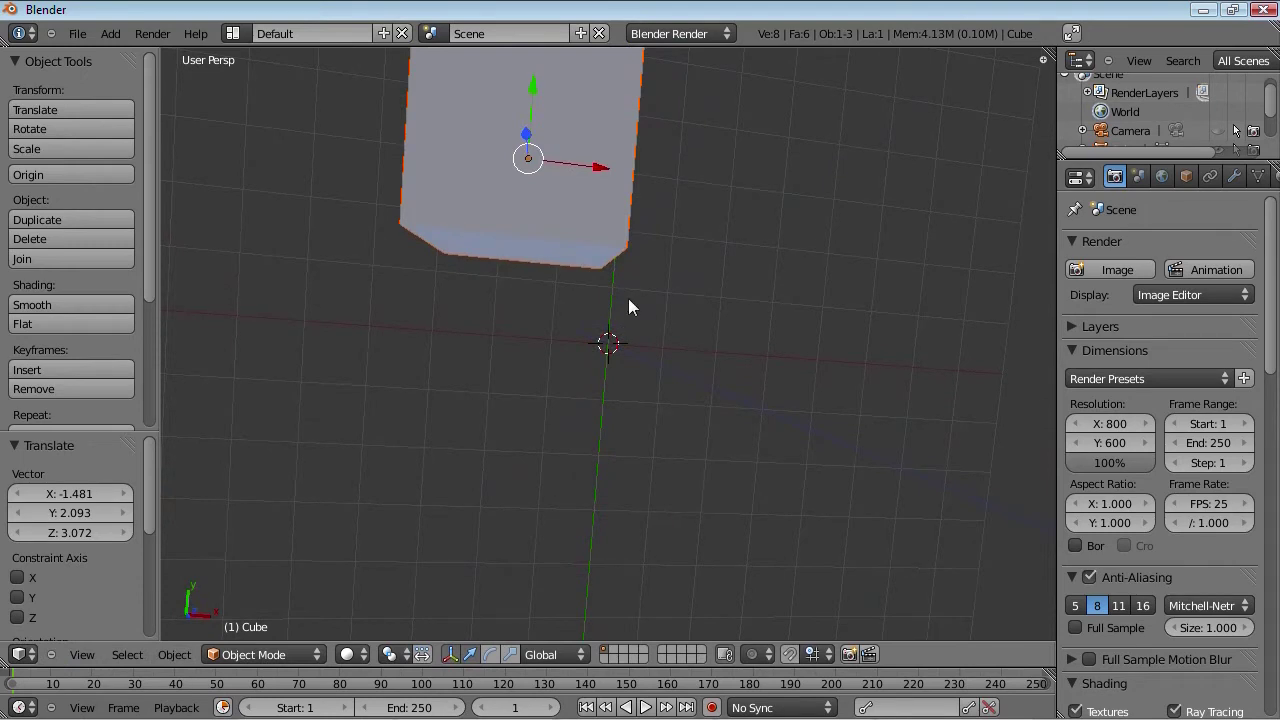
key(KP_1)
right_click(573, 185)
key(alt+g)
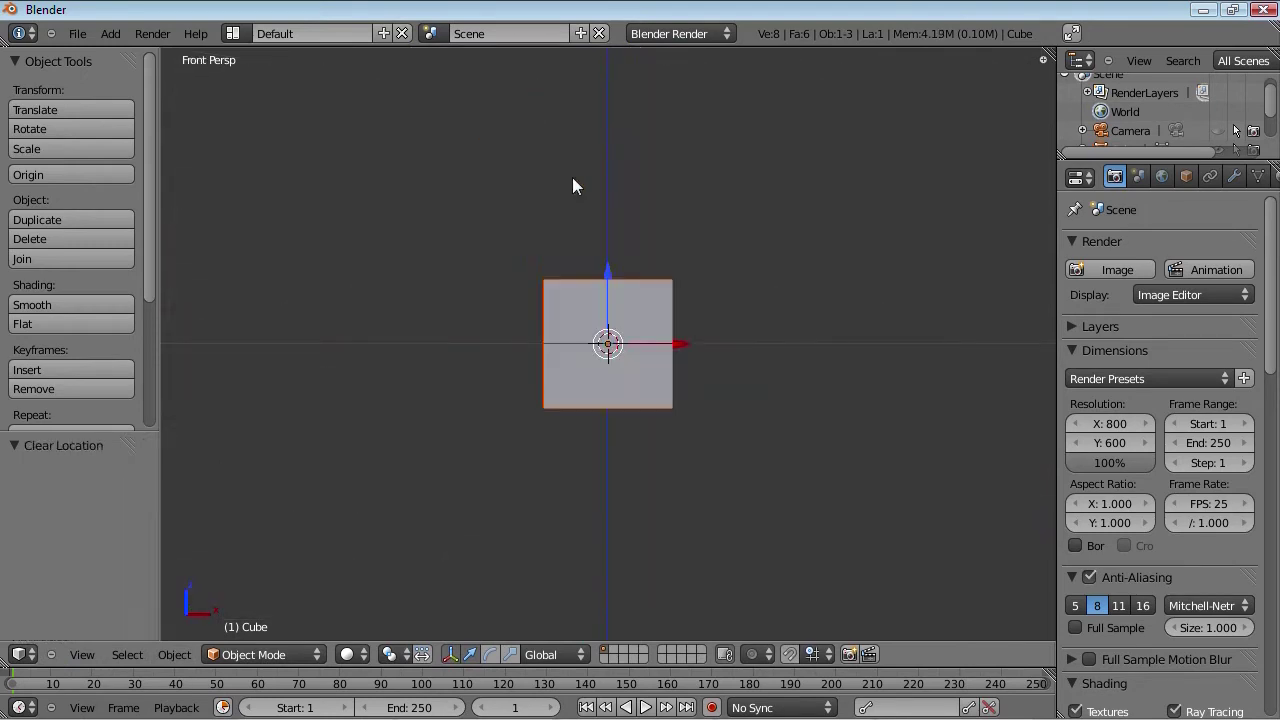
middle_drag(571, 186, 697, 362)
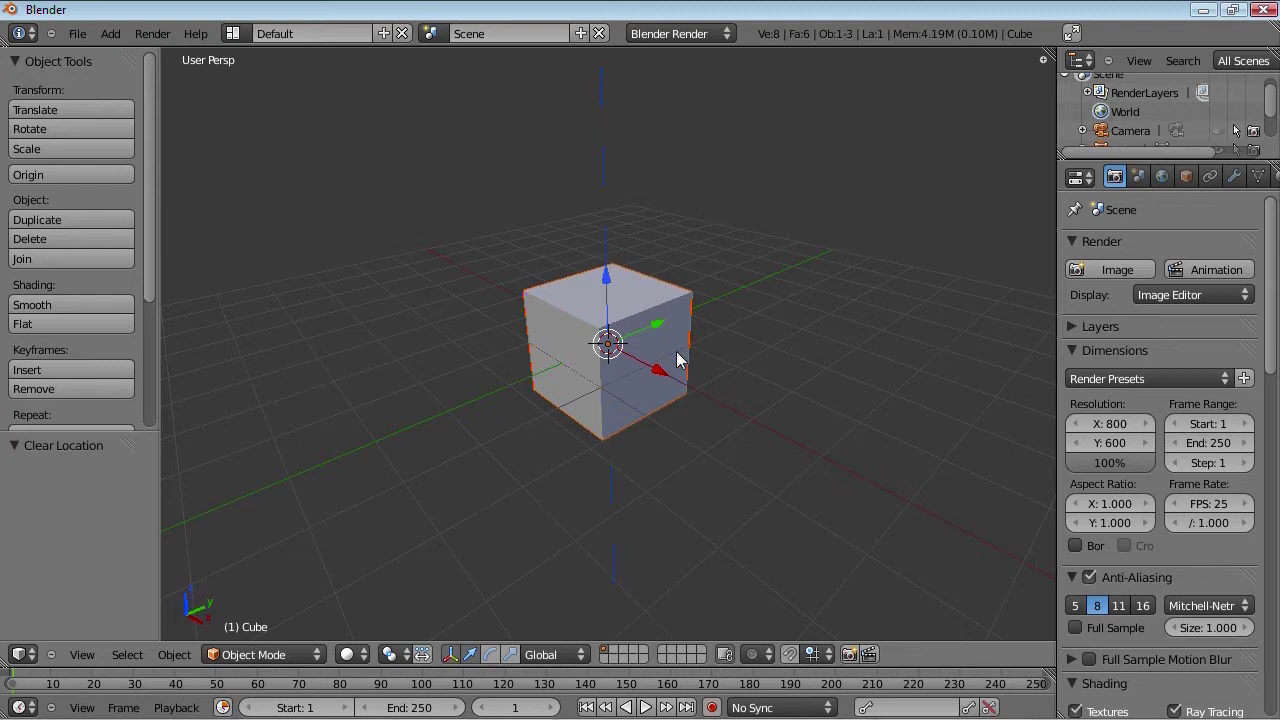
Step: Select the cube and tilt it with a free trackball rotation
right_click(598, 386)
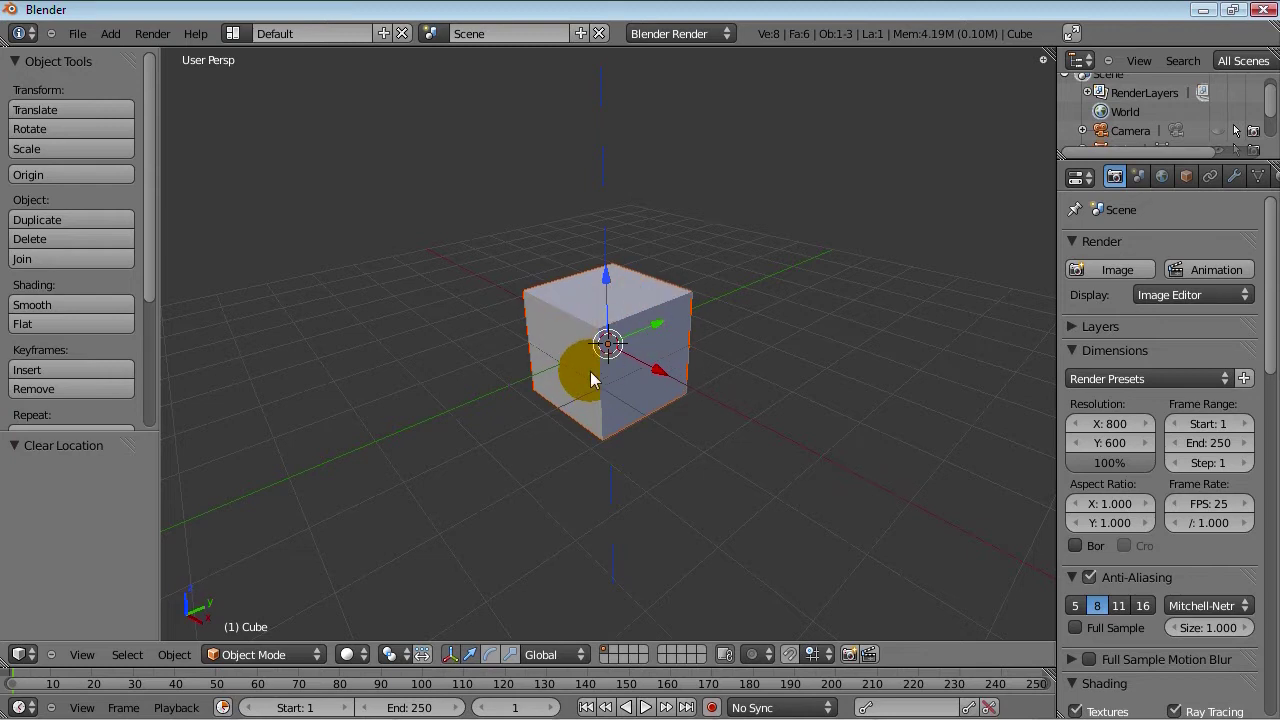
key(r)
key(x)
click(758, 538)
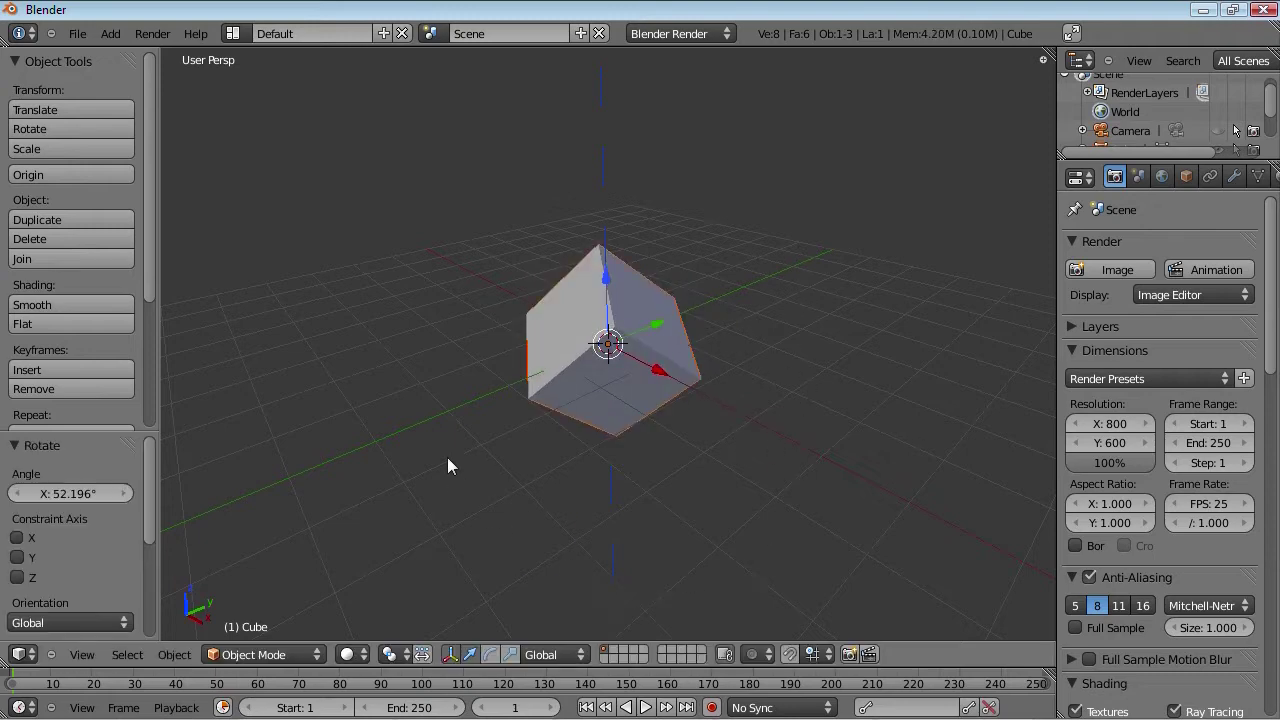
middle_drag(448, 465, 620, 355)
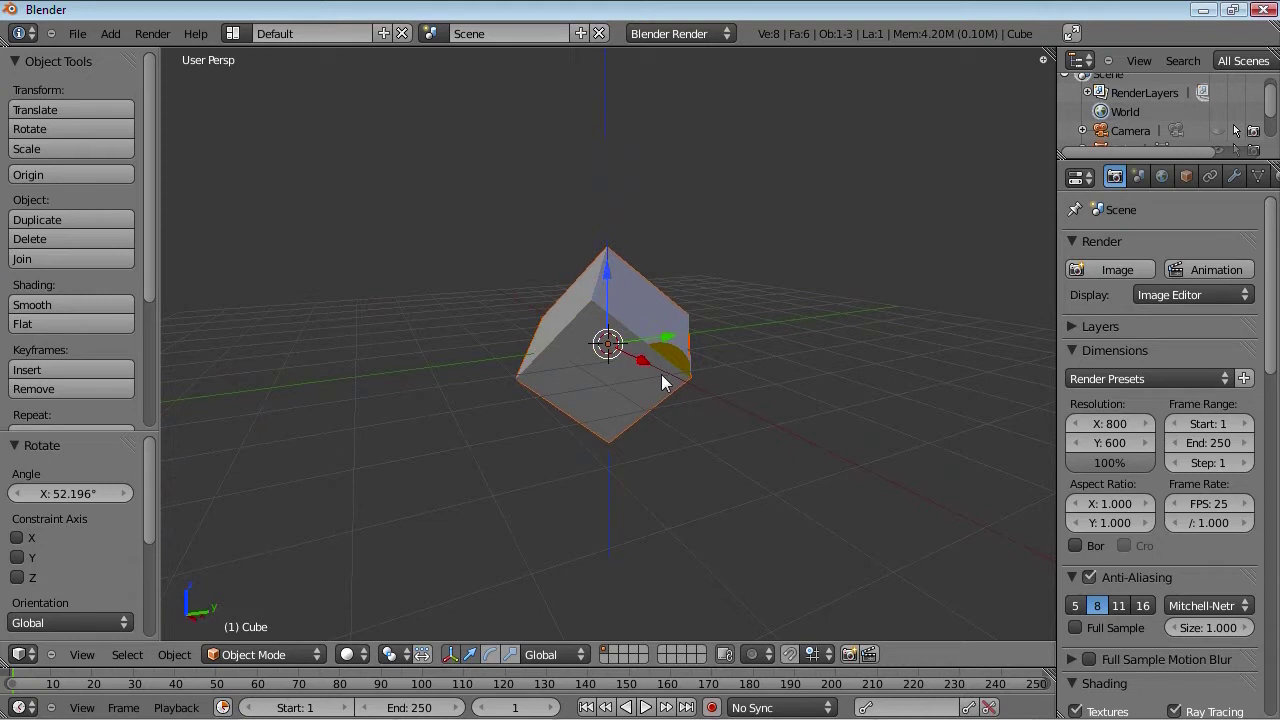
Step: Orbit around the tilted cube, then start moving it lower and cancel back to the origin
right_click(620, 302)
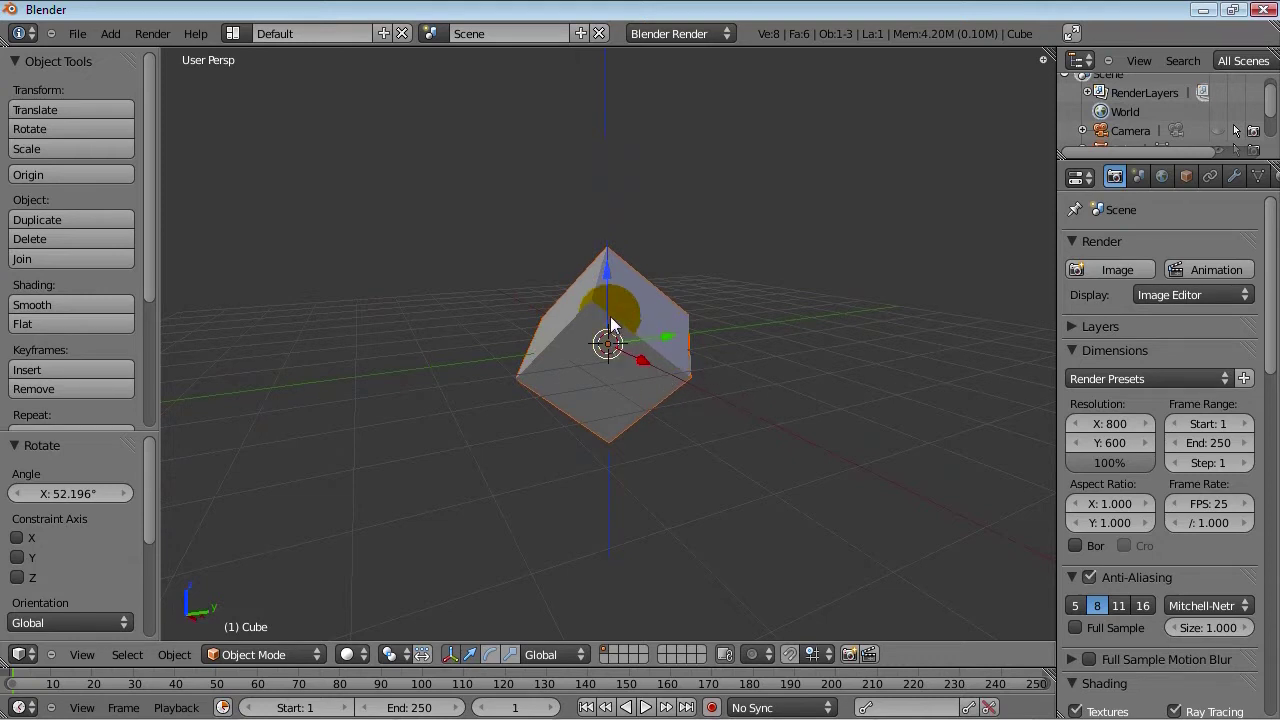
middle_drag(620, 299, 526, 517)
middle_drag(606, 337, 580, 301)
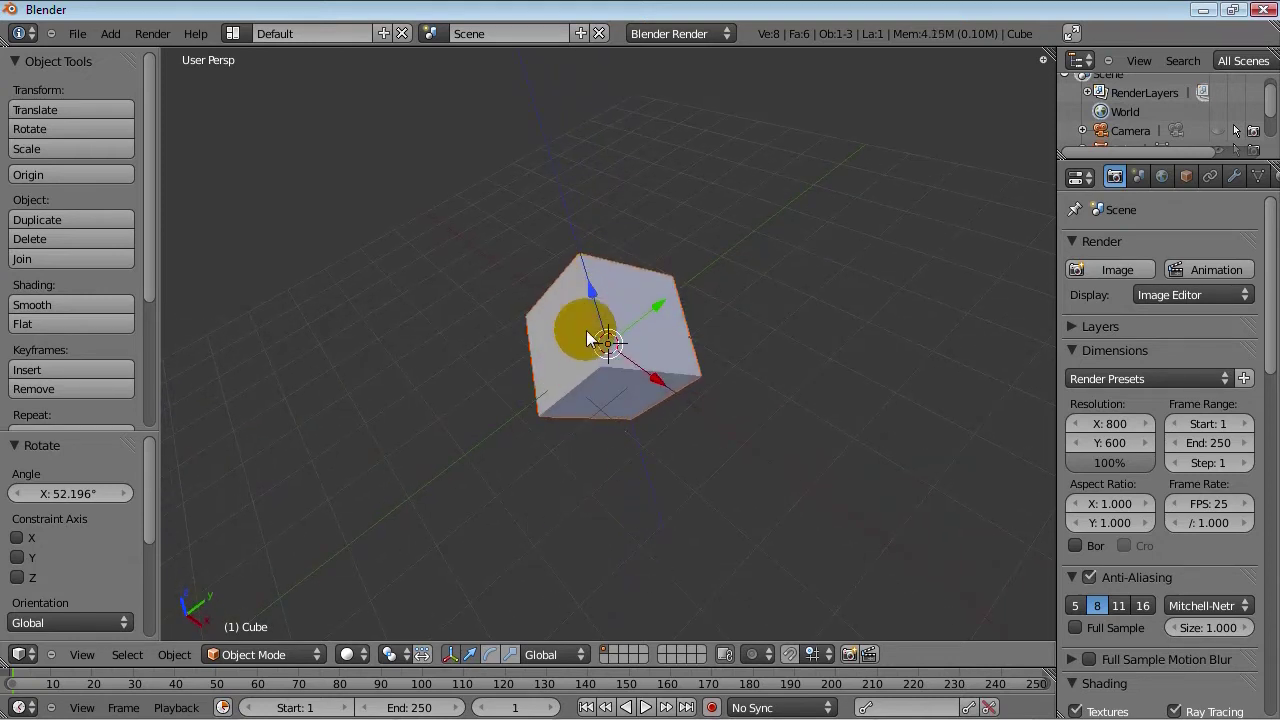
scroll(676, 409, down, 3)
right_drag(595, 322, 612, 426)
key(Escape)
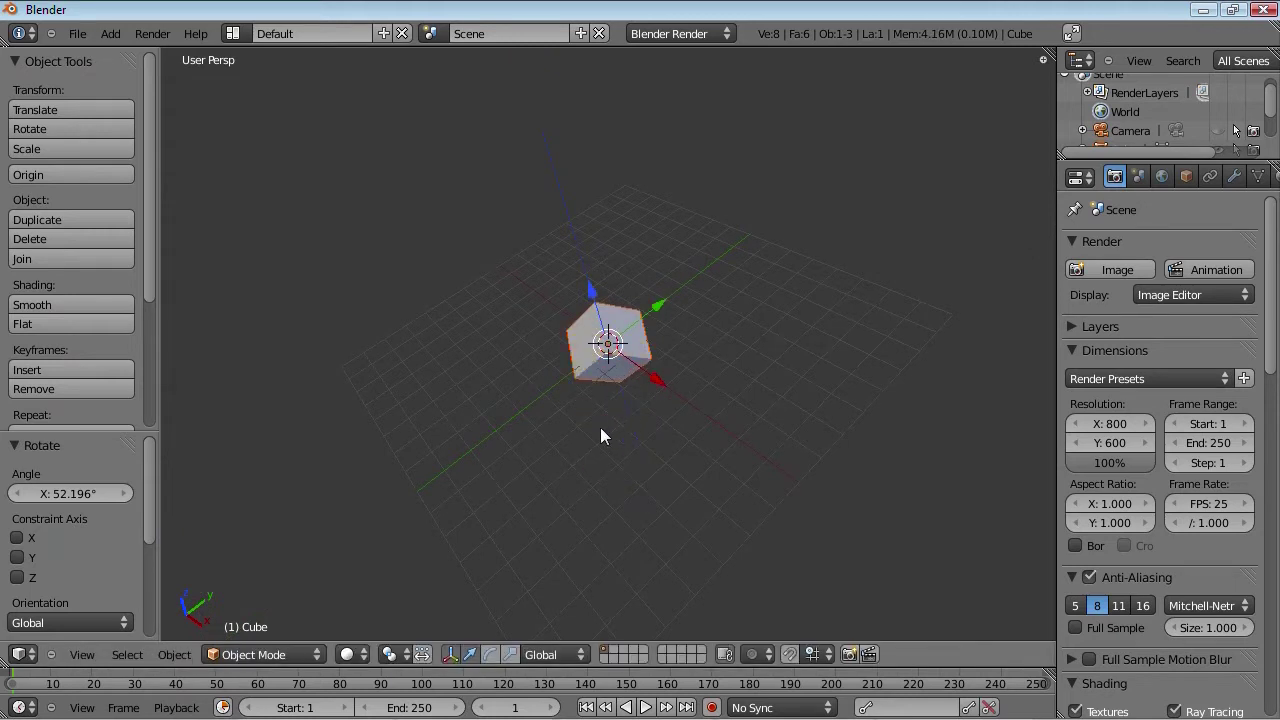
Step: Clear the cube's rotation and trackball-rotate it to a 65.248° tilt
scroll(600, 430, up, 3)
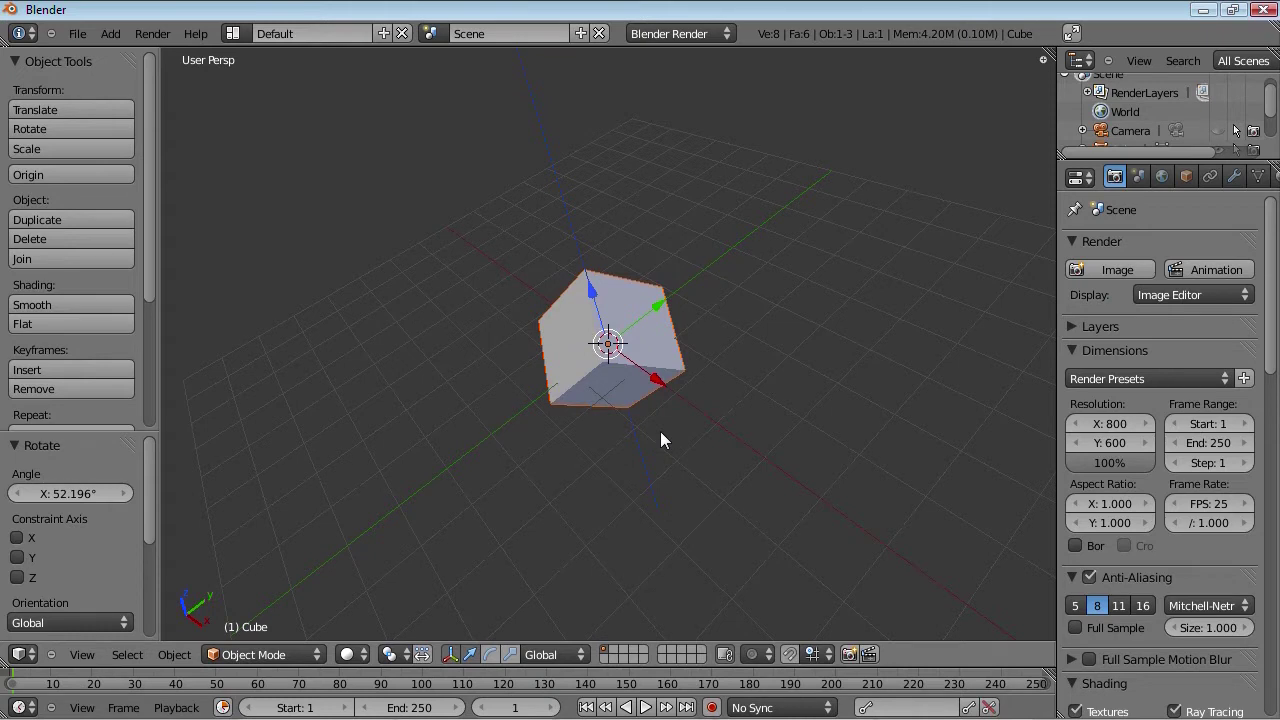
scroll(660, 431, up, 2)
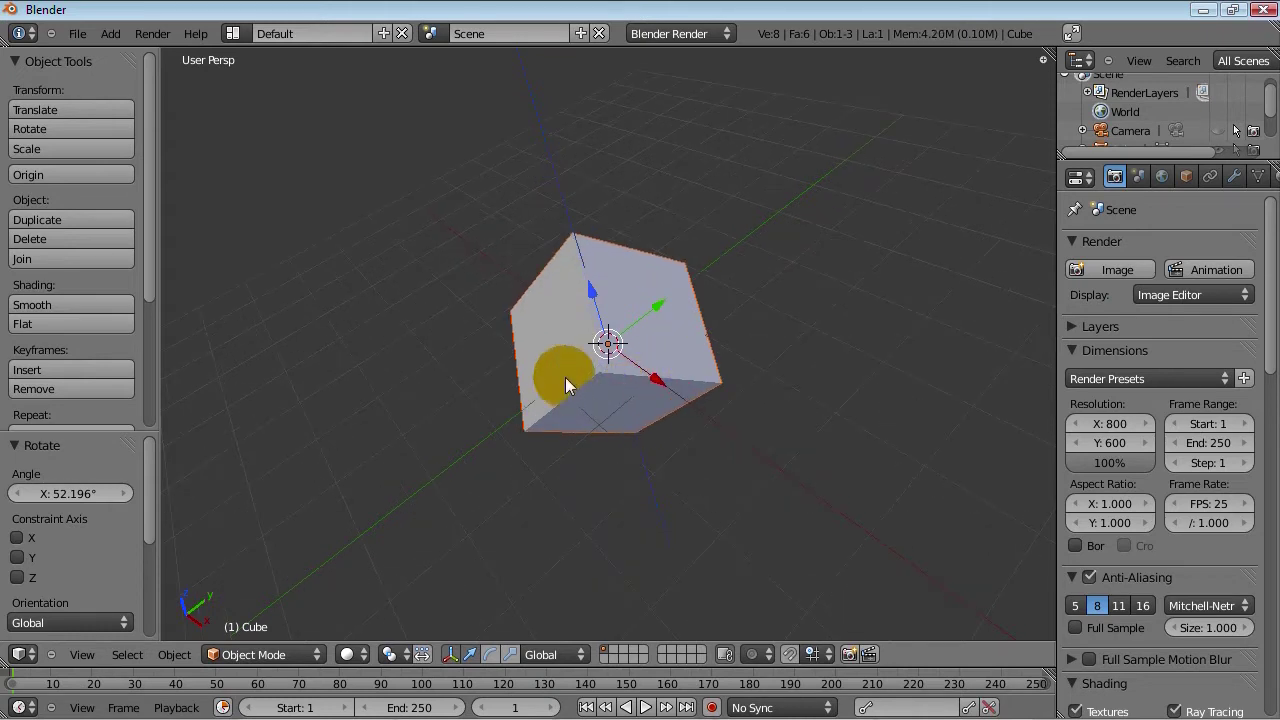
key(alt+r)
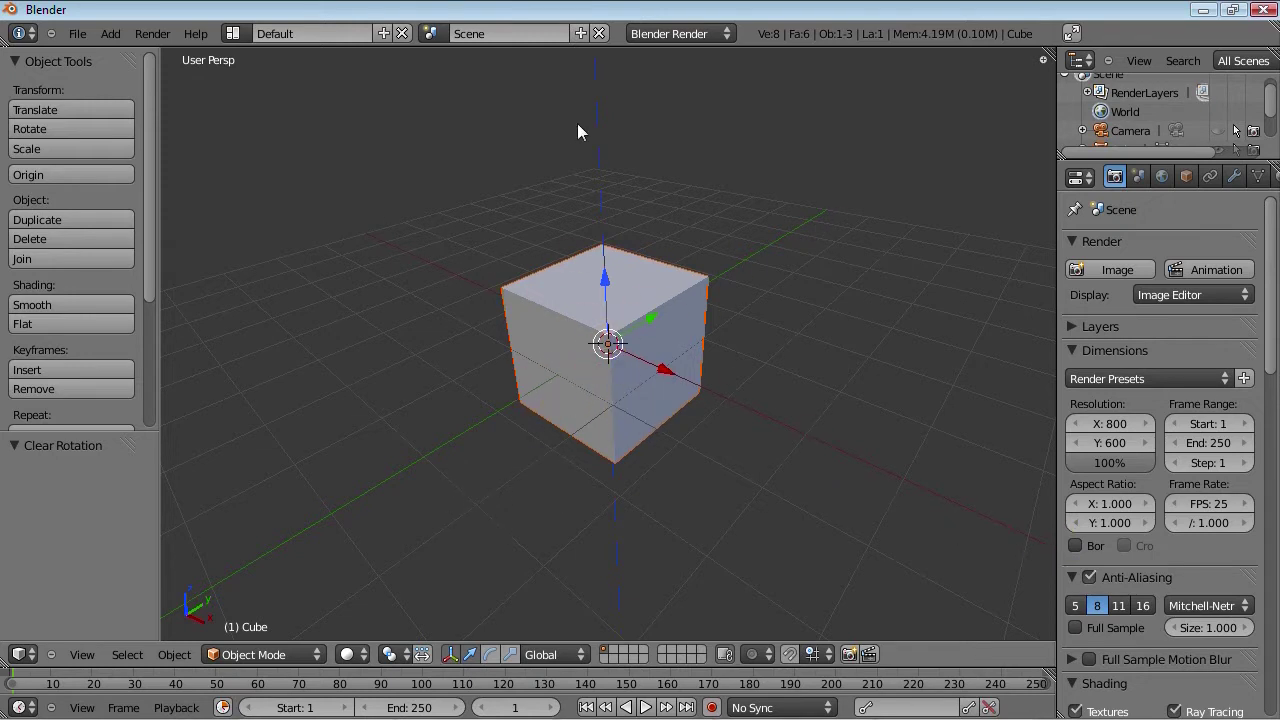
ctrl+middle_drag(636, 351, 686, 379)
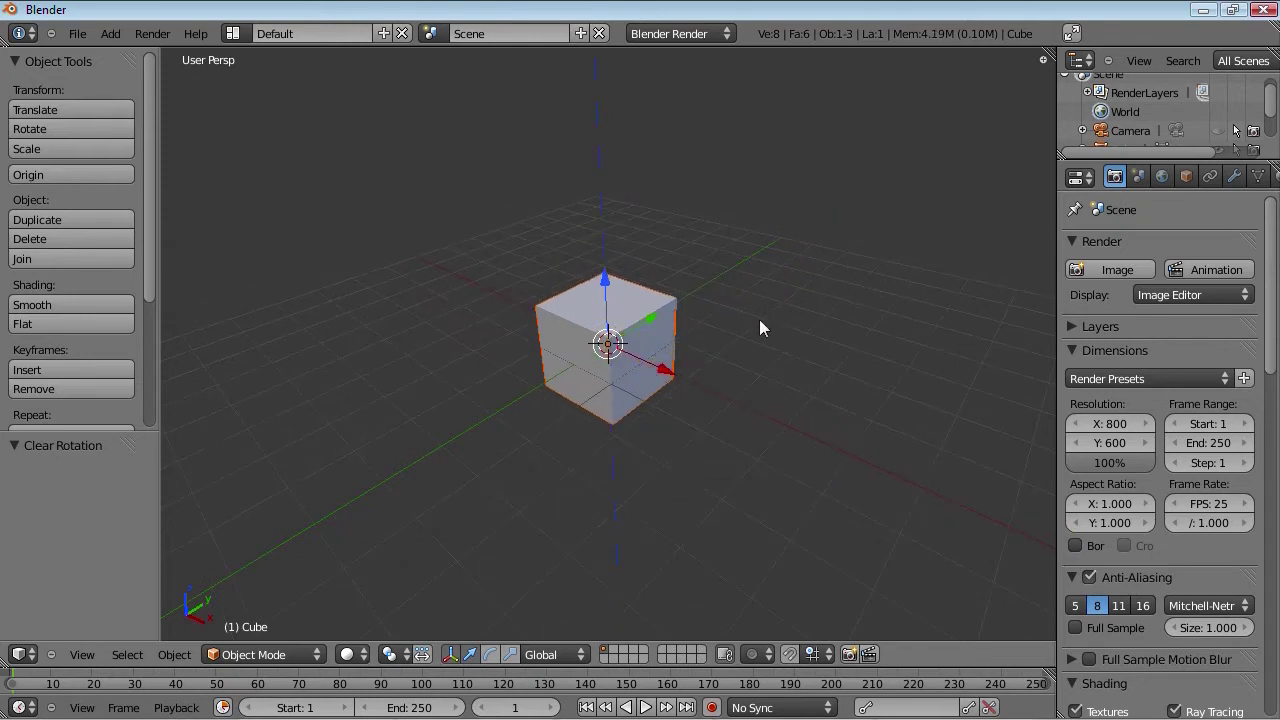
key(r)
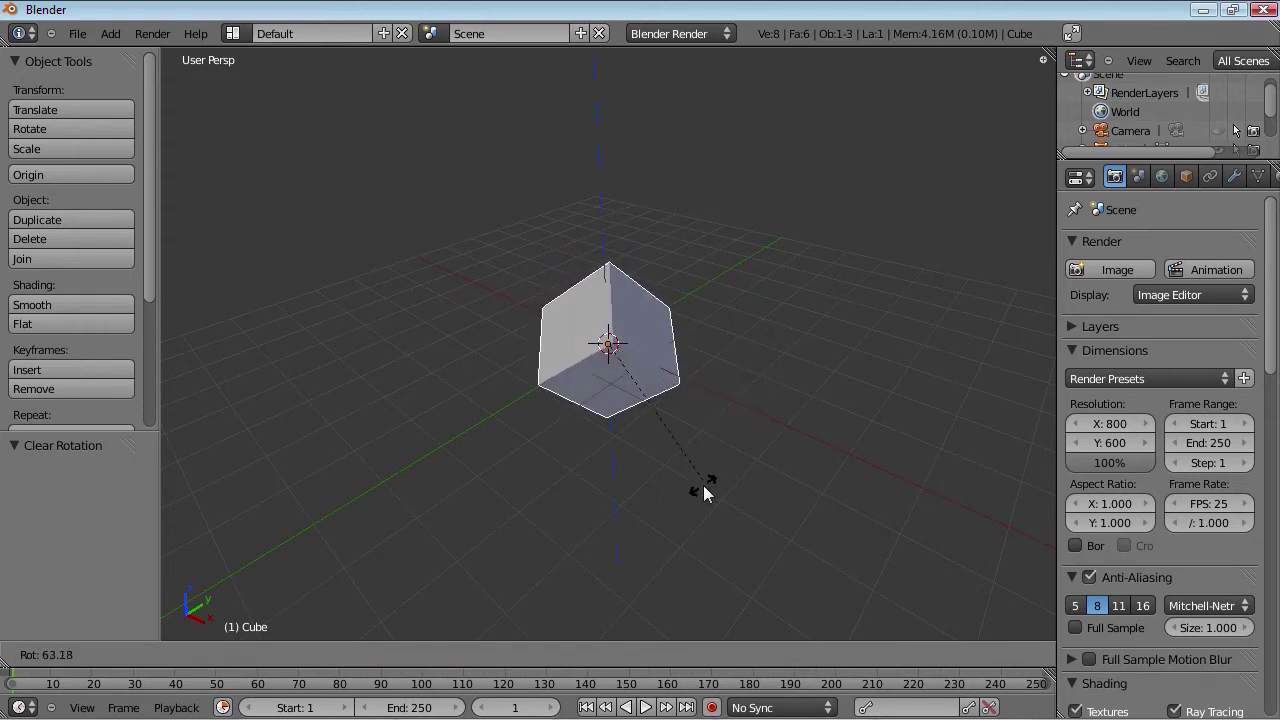
click(703, 485)
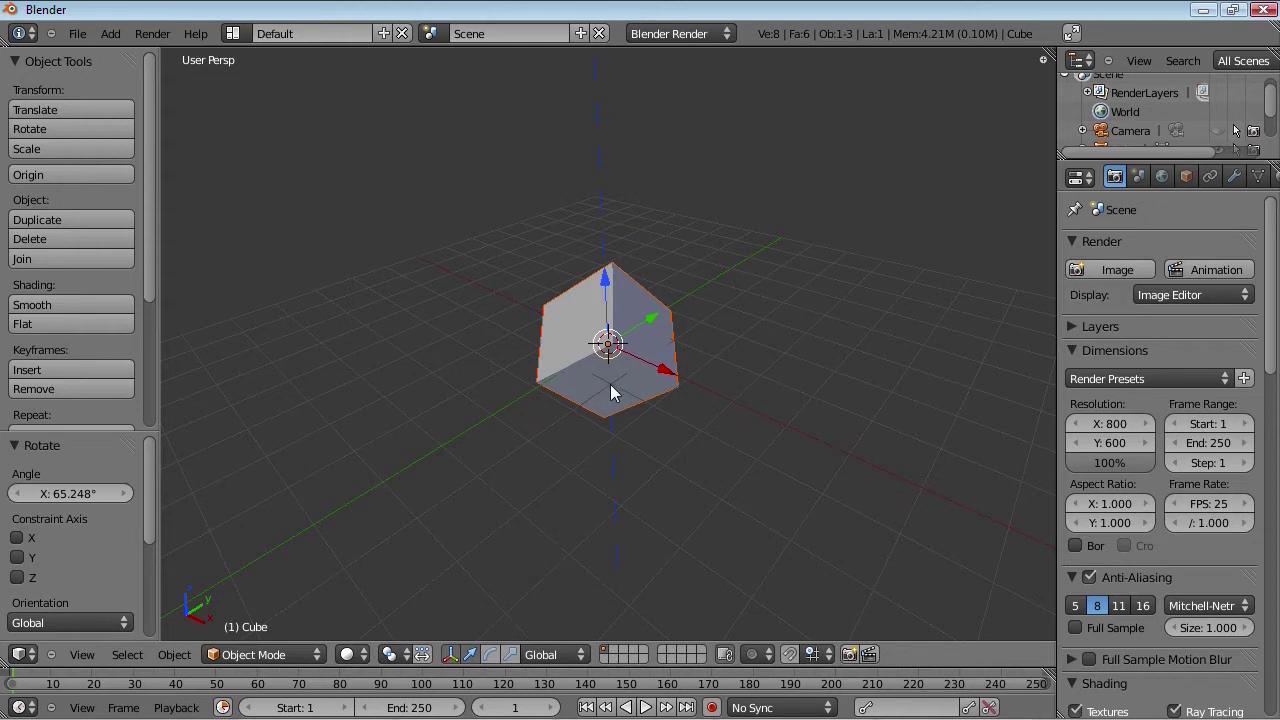
Step: Move the cube along its local X axis back toward the centre
click(606, 284)
key(g)
key(x)
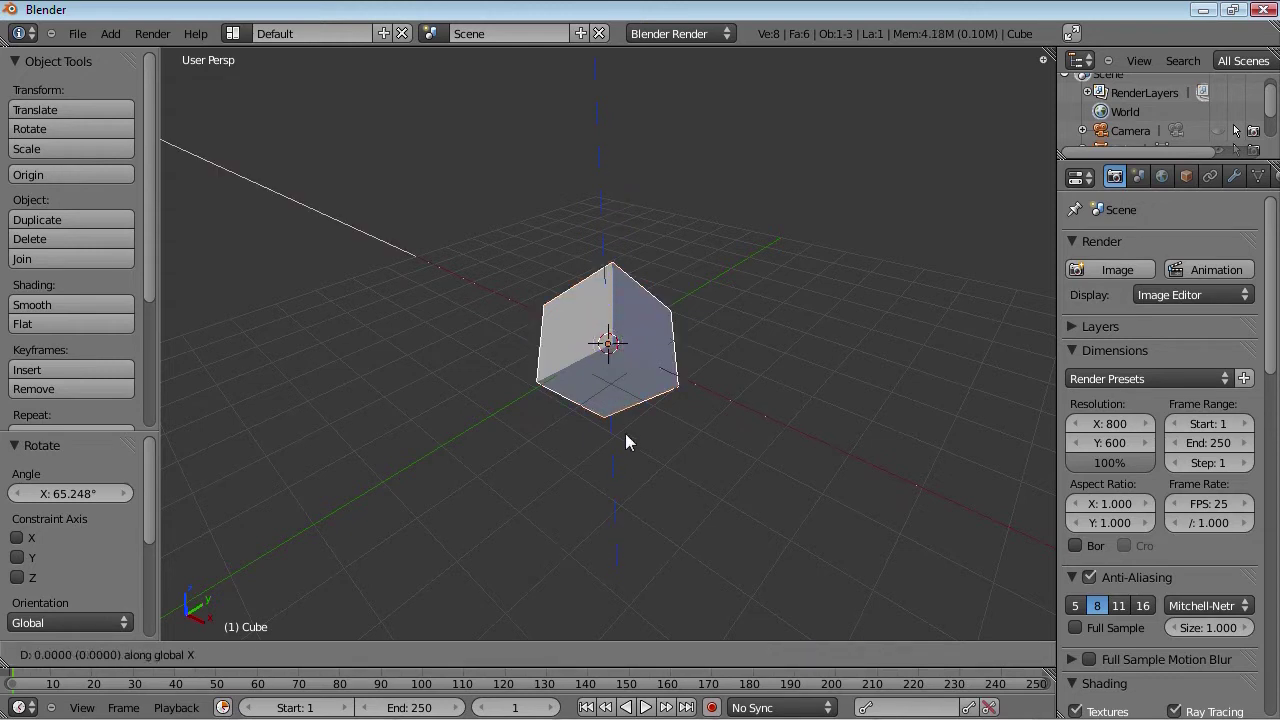
key(x)
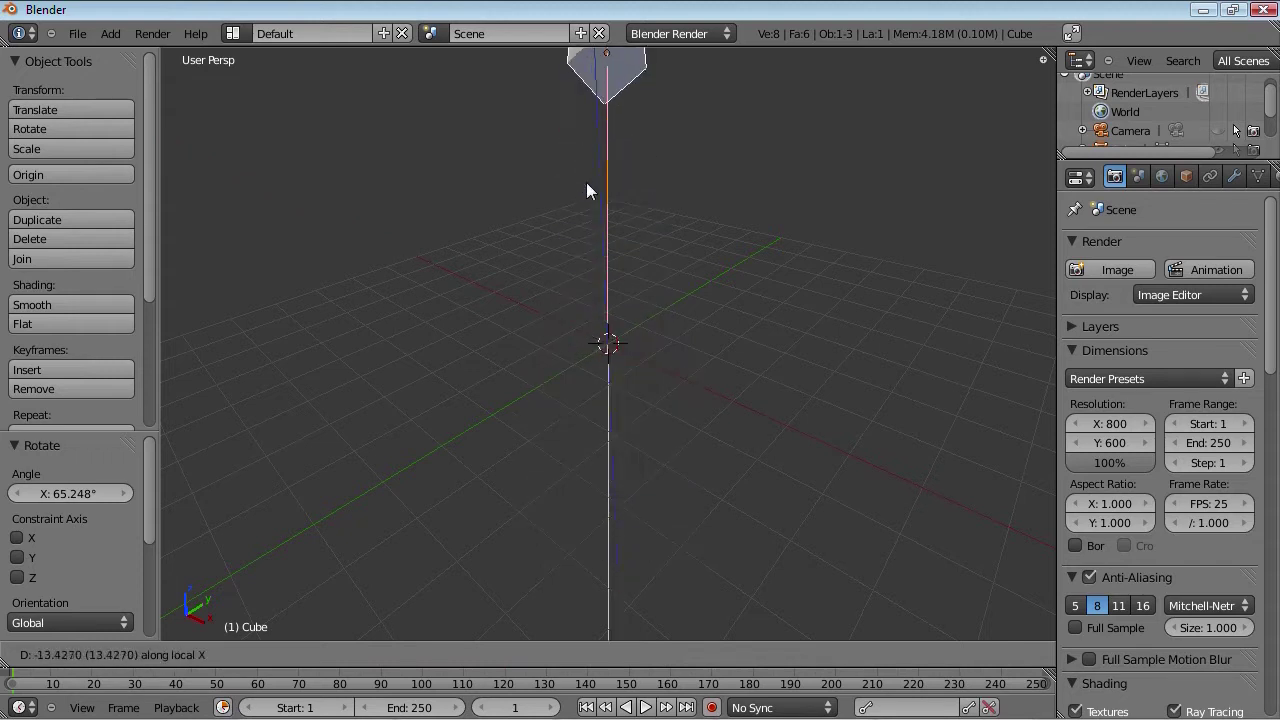
click(605, 413)
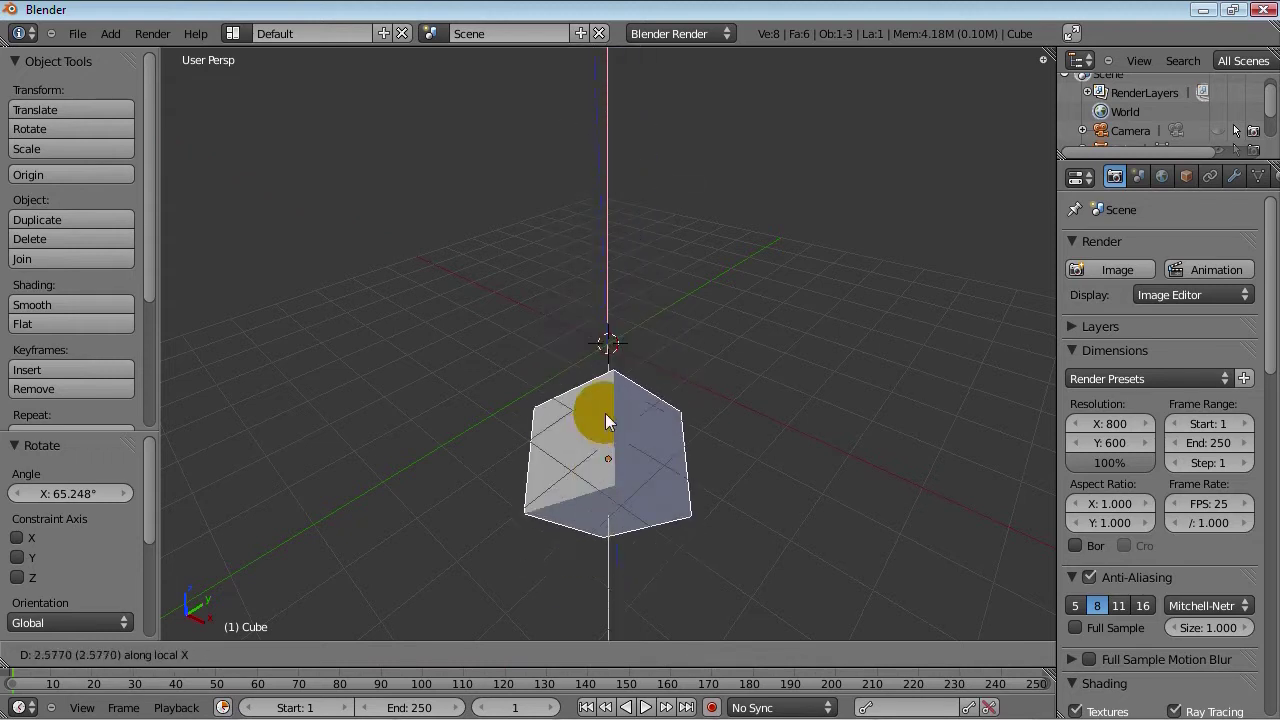
Step: Try moving the cube along its local Y and Z axes, then cancel so it stays at the origin
key(g)
key(y)
key(y)
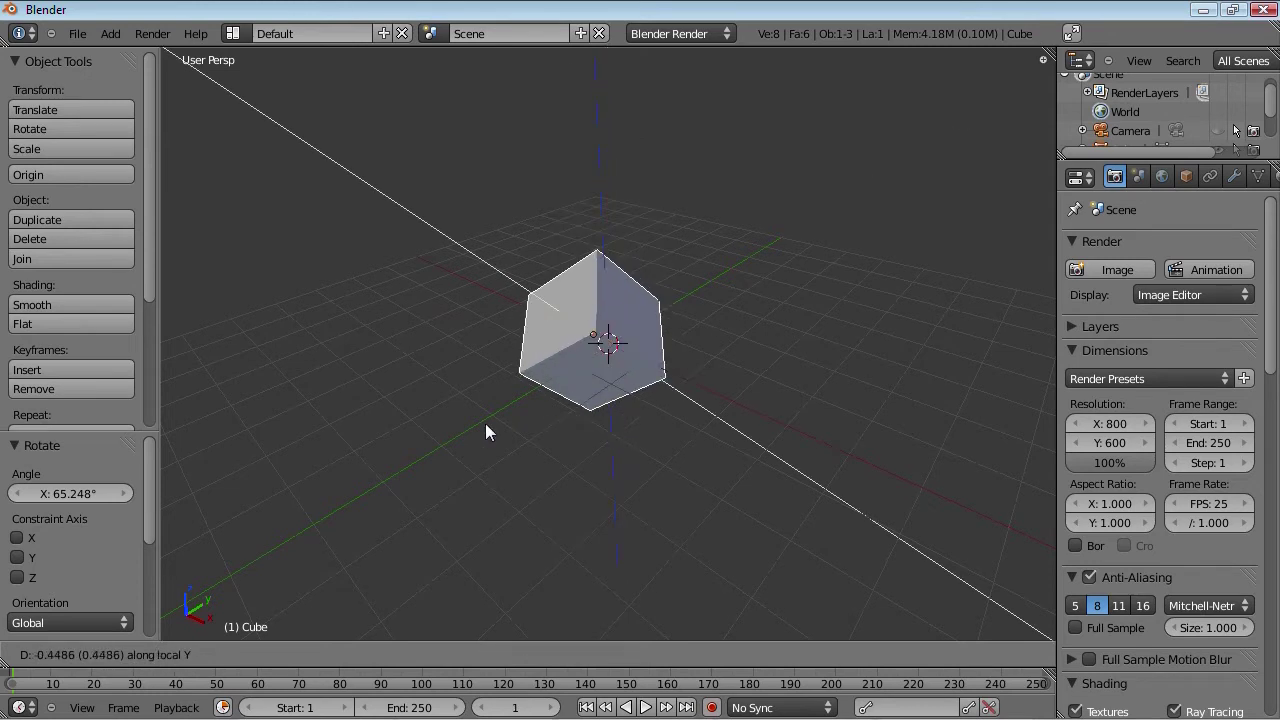
key(z)
key(z)
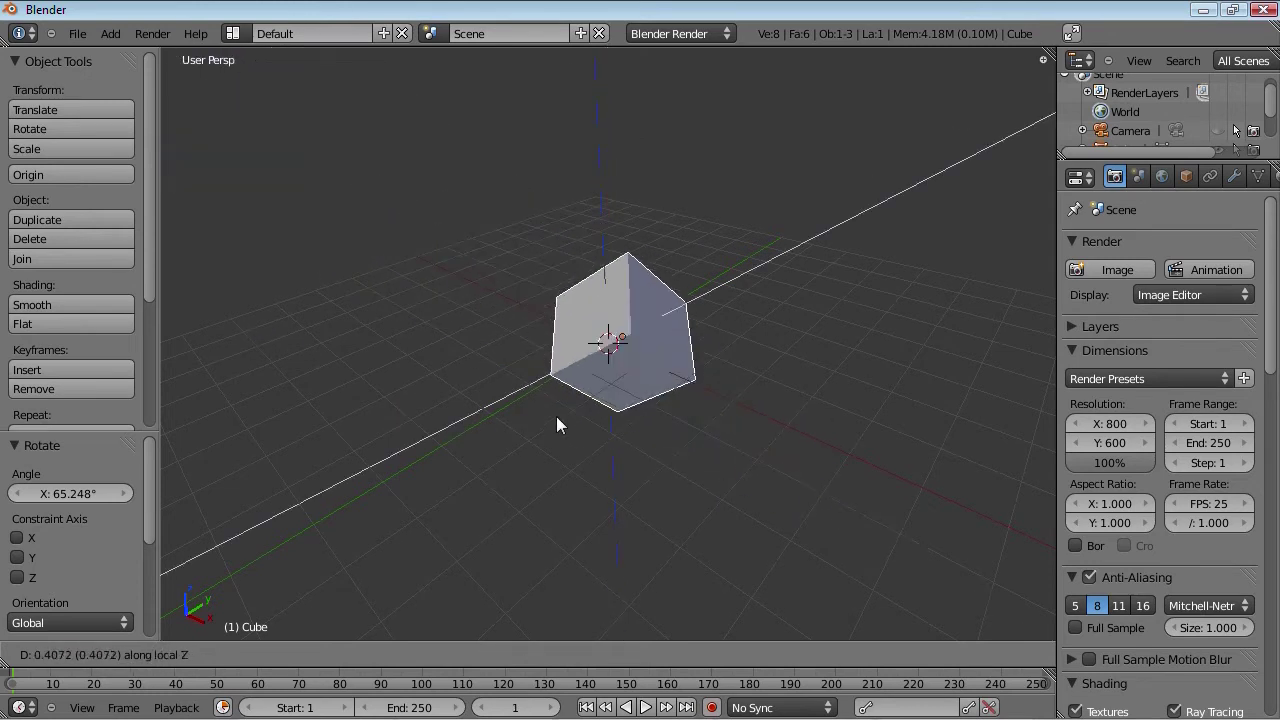
click(461, 436)
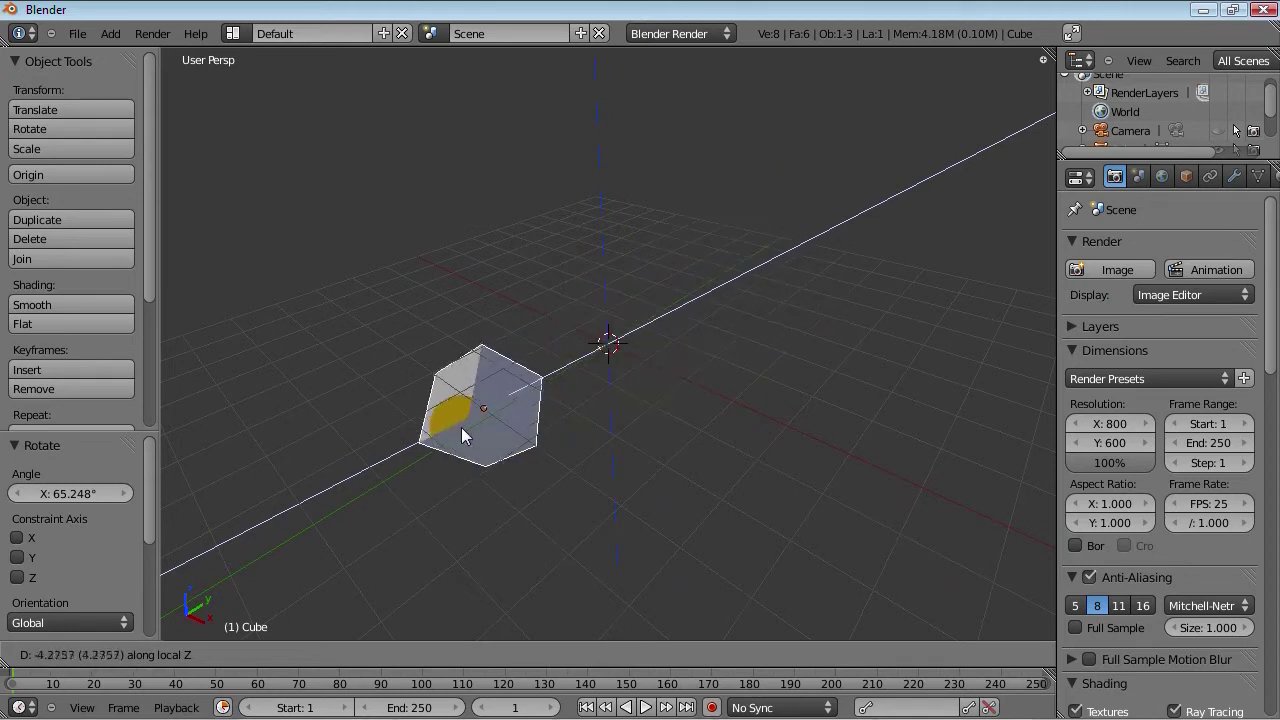
right_click(461, 427)
middle_drag(449, 369, 718, 453)
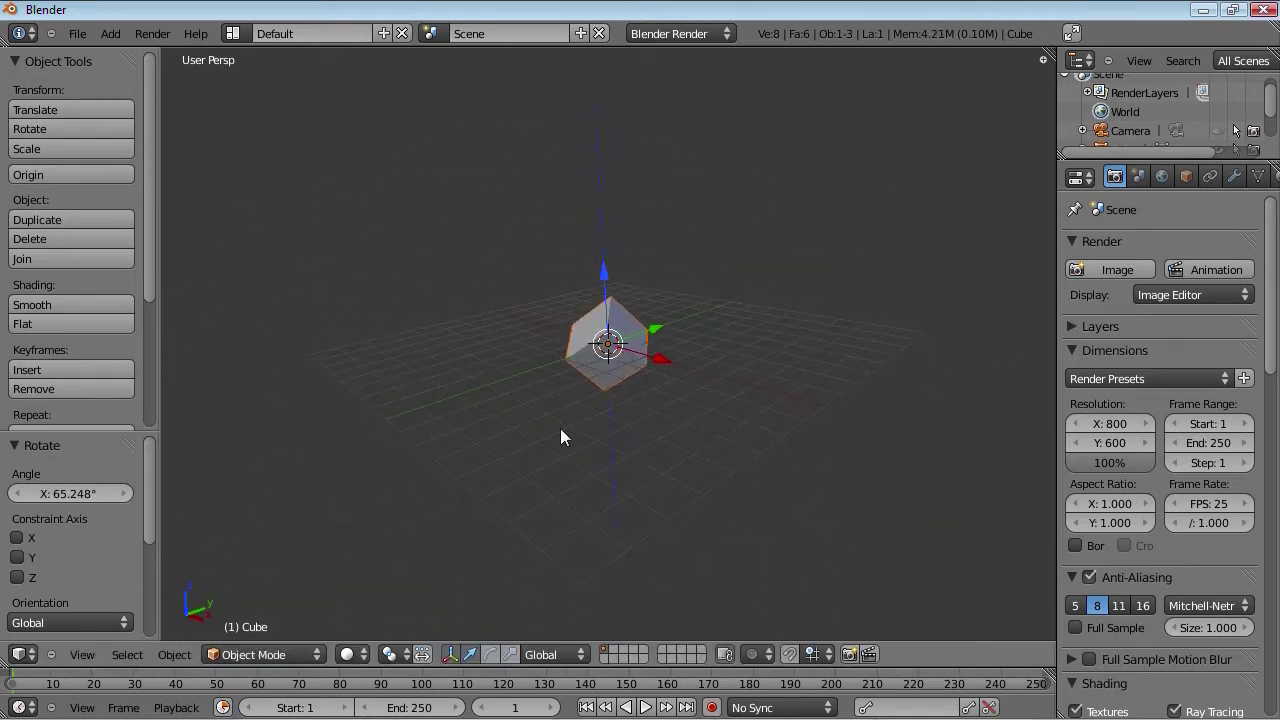
scroll(560, 428, up, 3)
middle_drag(613, 493, 634, 523)
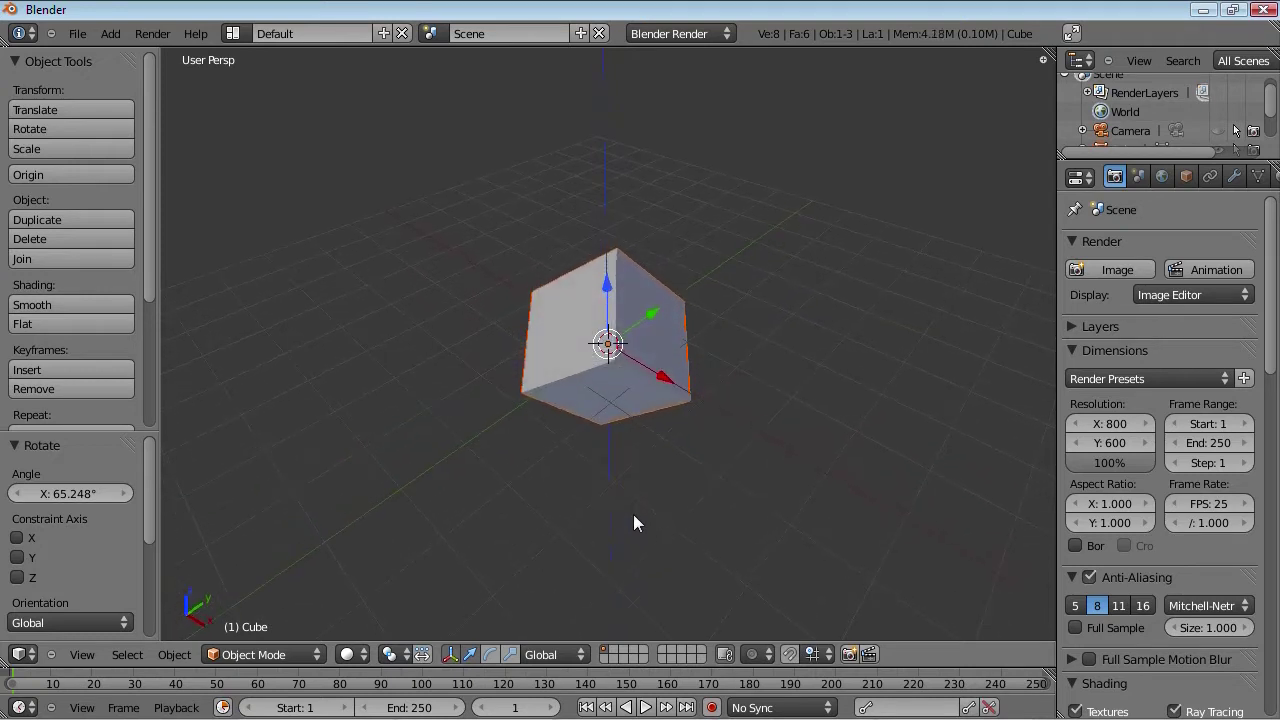
Step: Clear the cube's rotation, then start a free move and cancel it
key(alt+r)
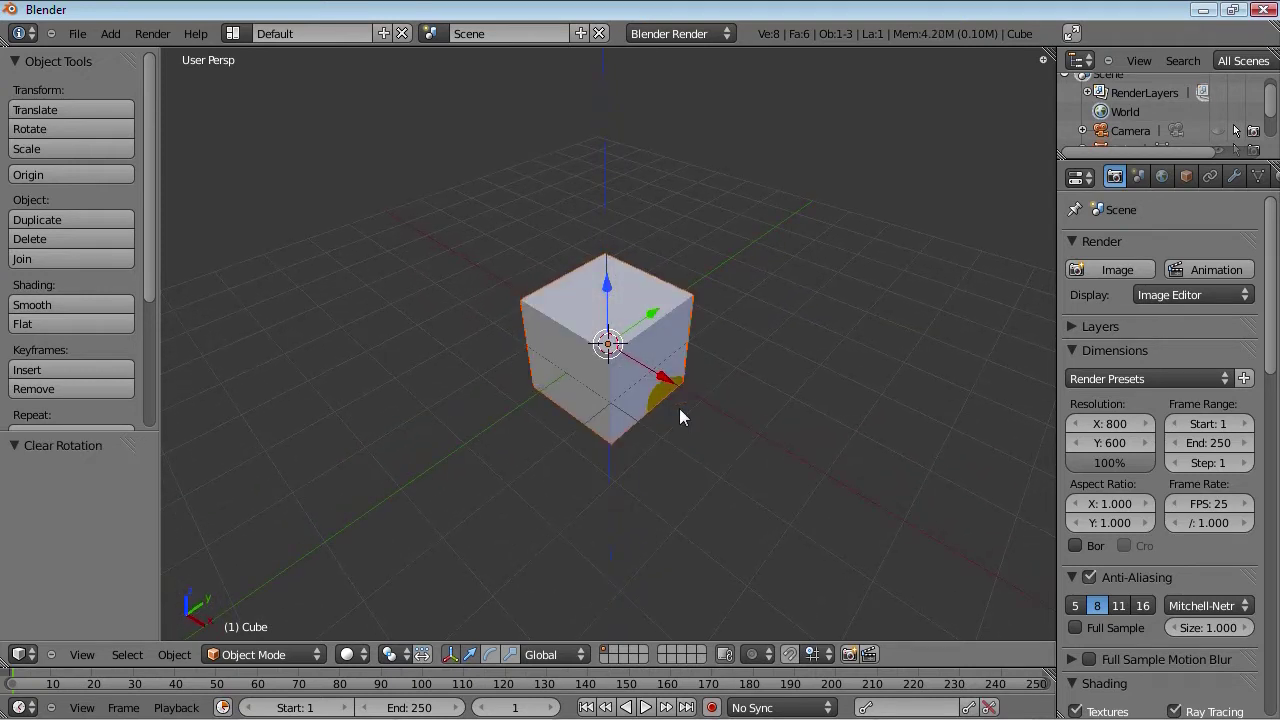
key(g)
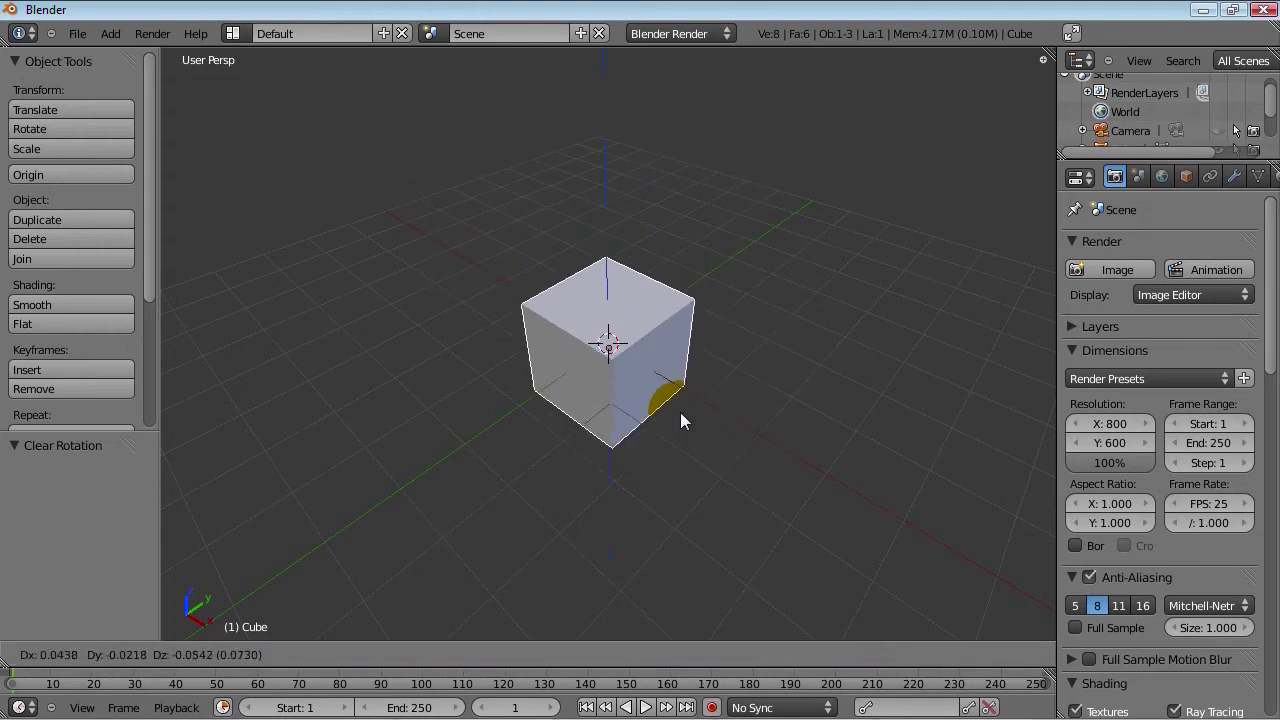
key(Escape)
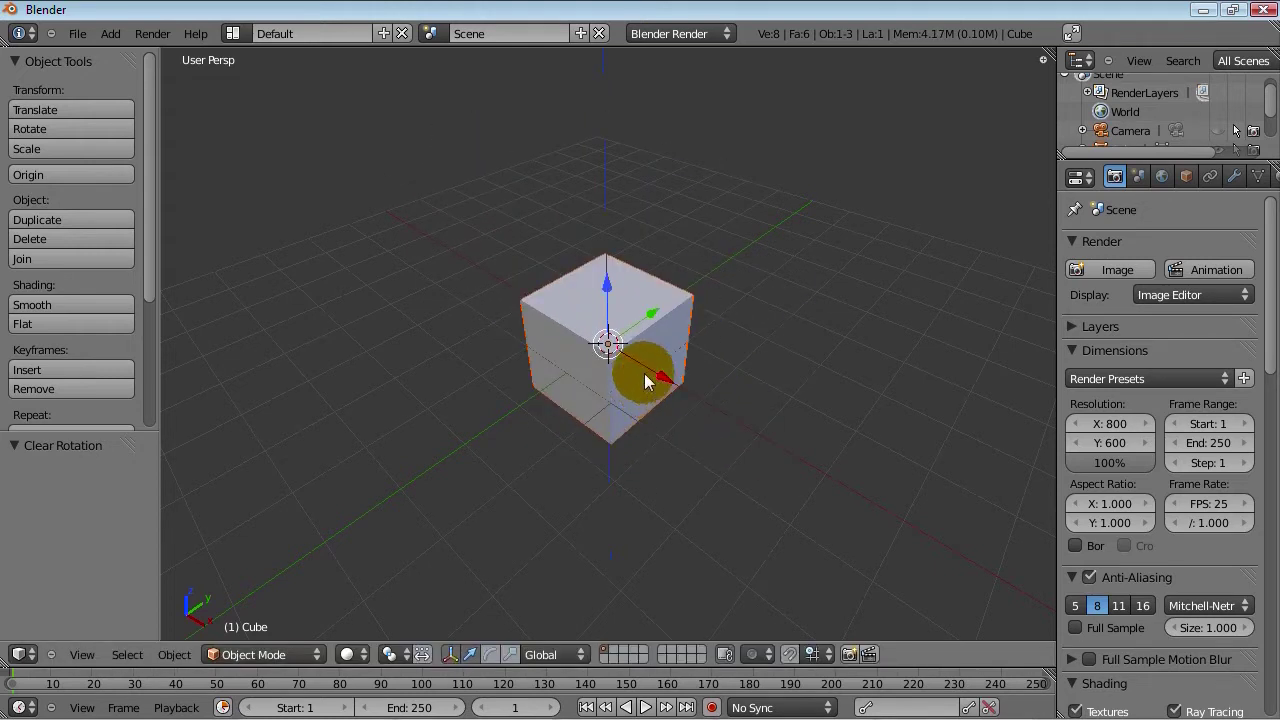
scroll(667, 354, down, 2)
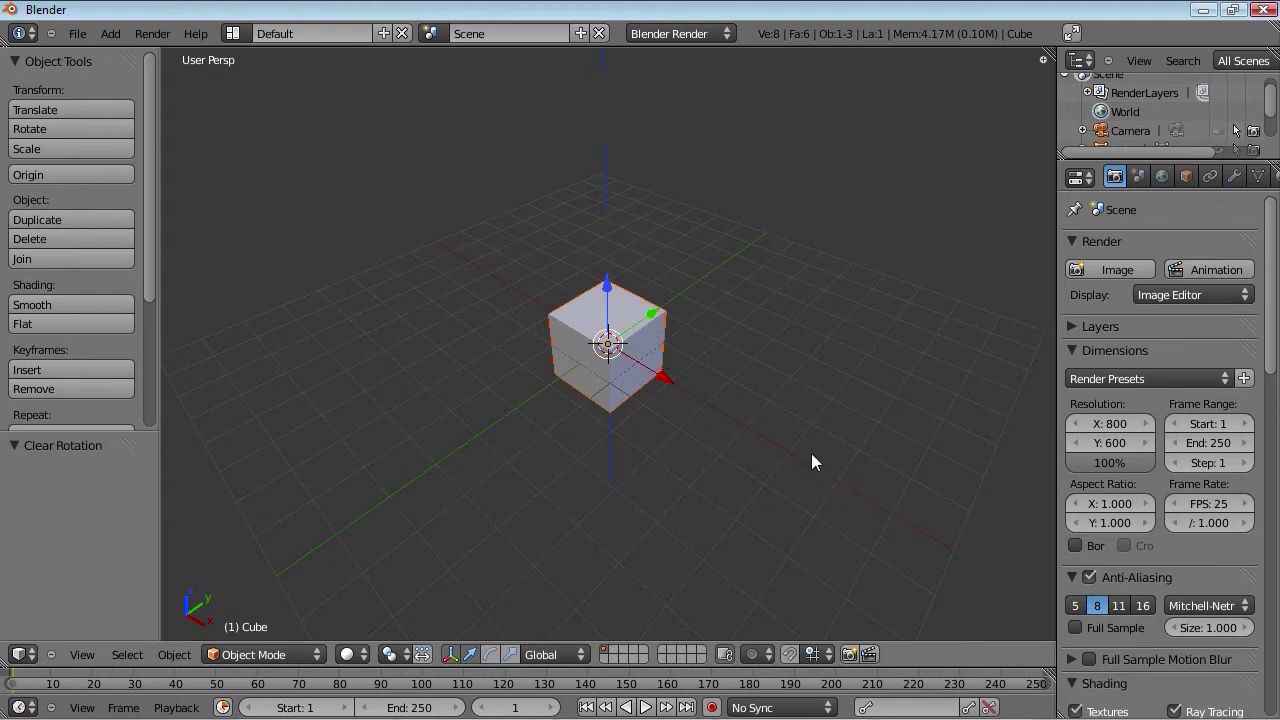
Step: Test plane-locked moves excluding global Z, X and Y, then cancel back to the origin
key(g)
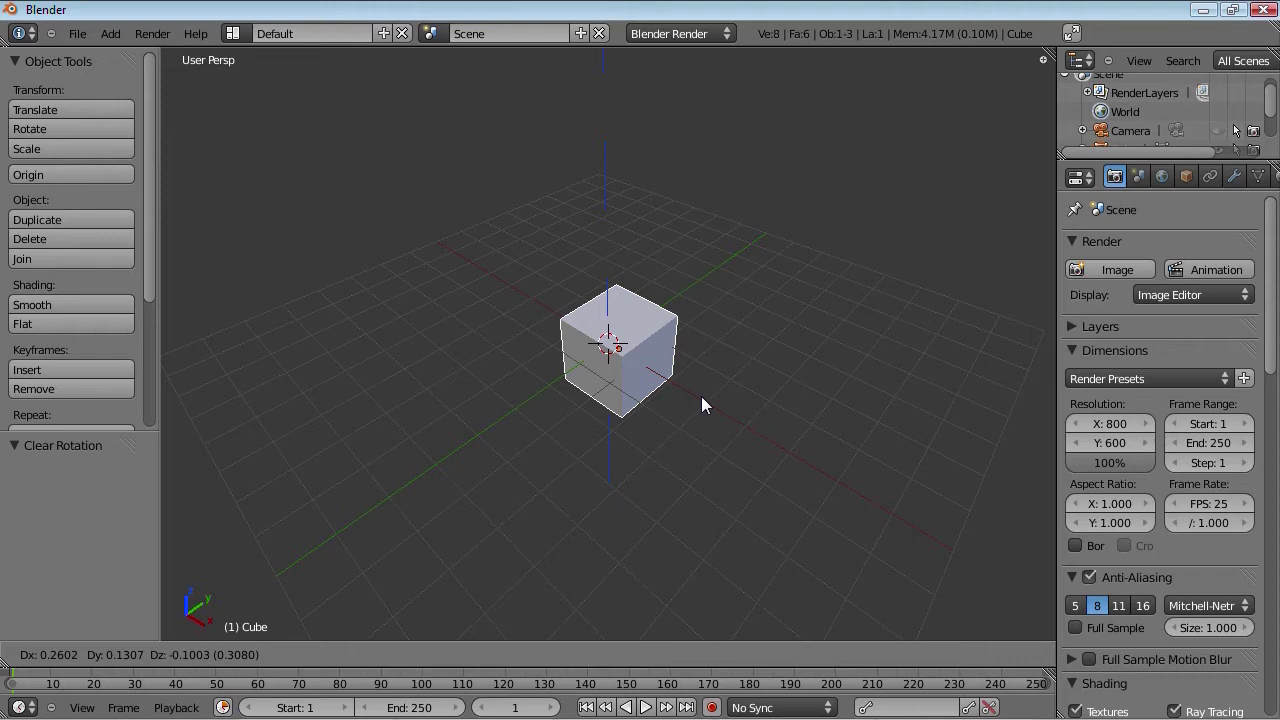
key(shift+z)
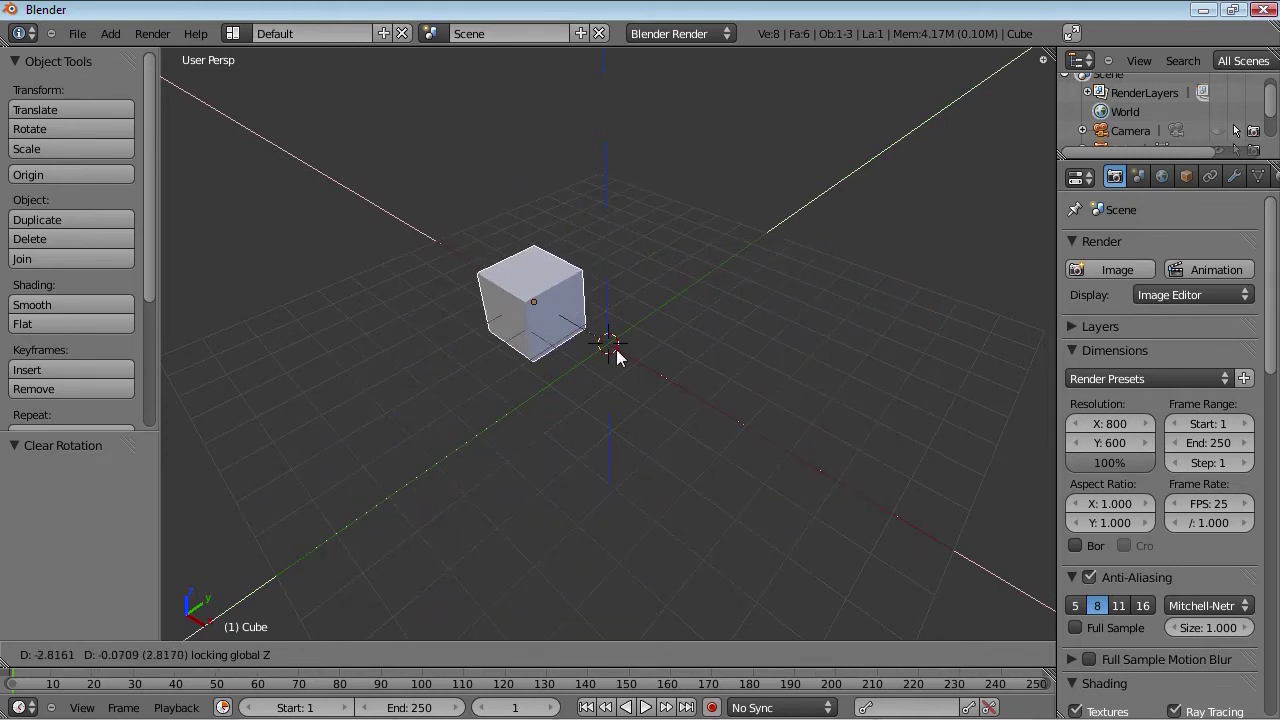
key(x)
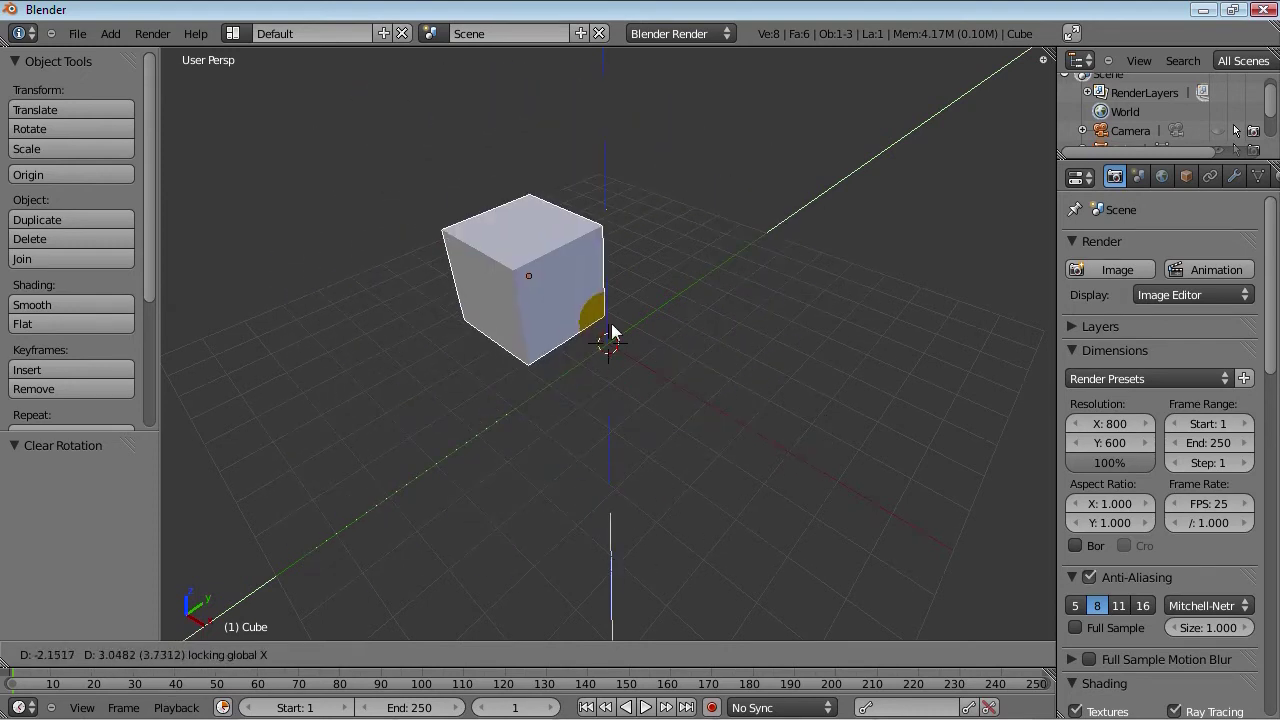
key(y)
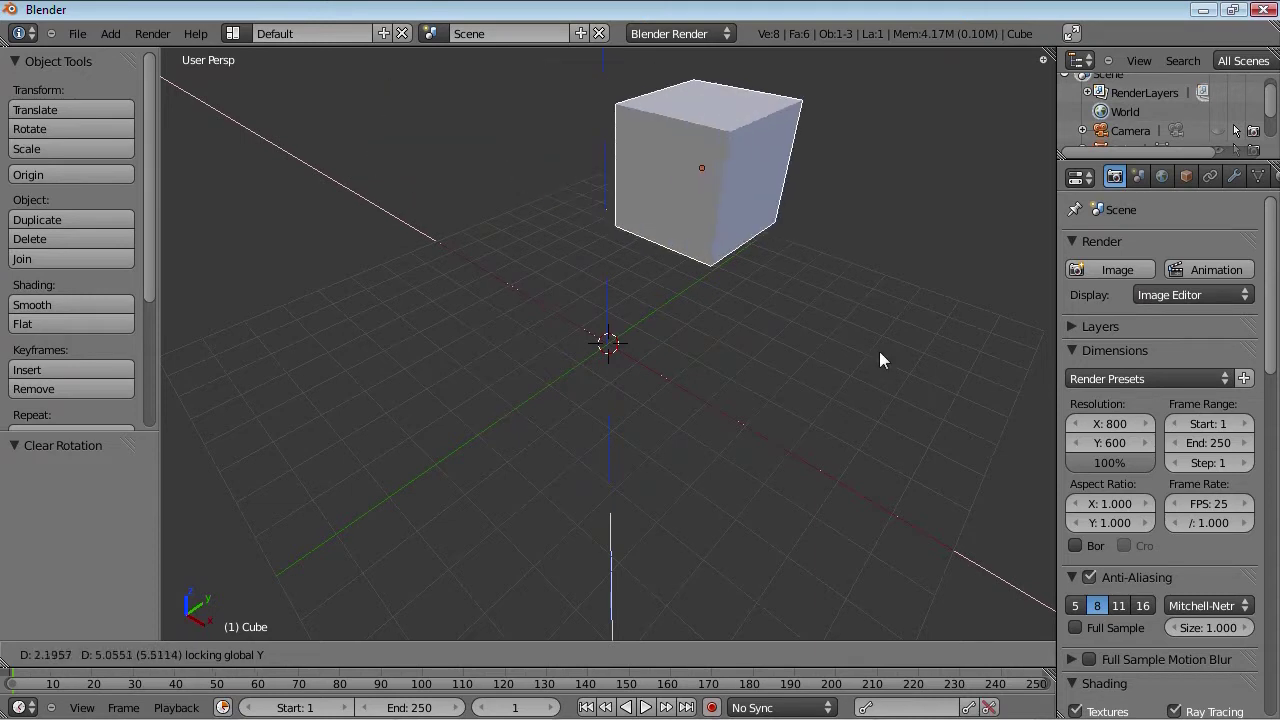
right_click(665, 349)
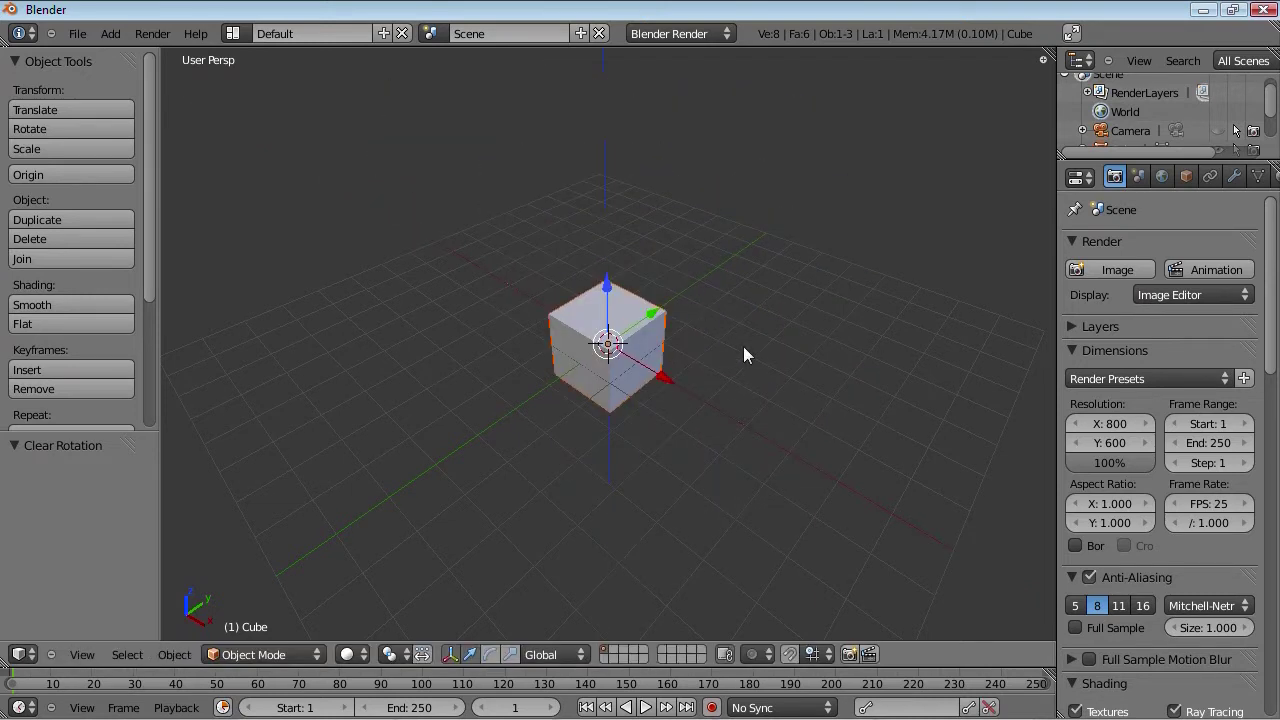
middle_drag(743, 346, 710, 431)
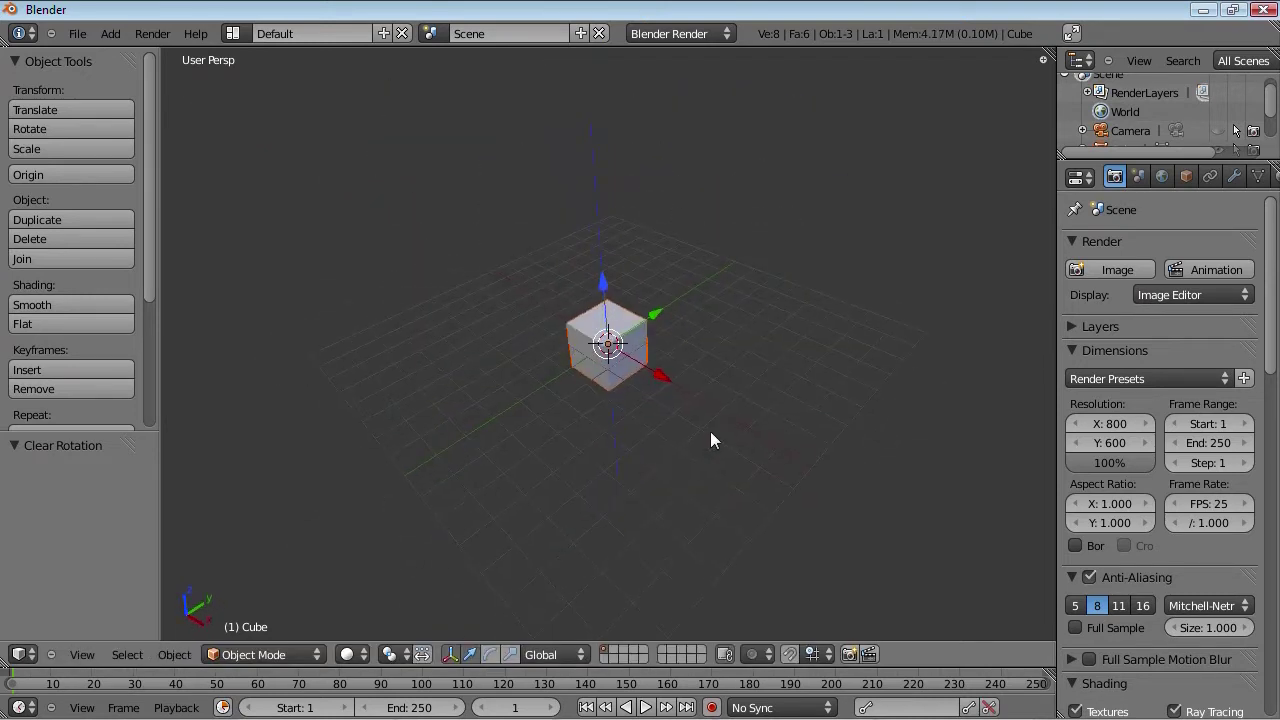
scroll(600, 418, up, 2)
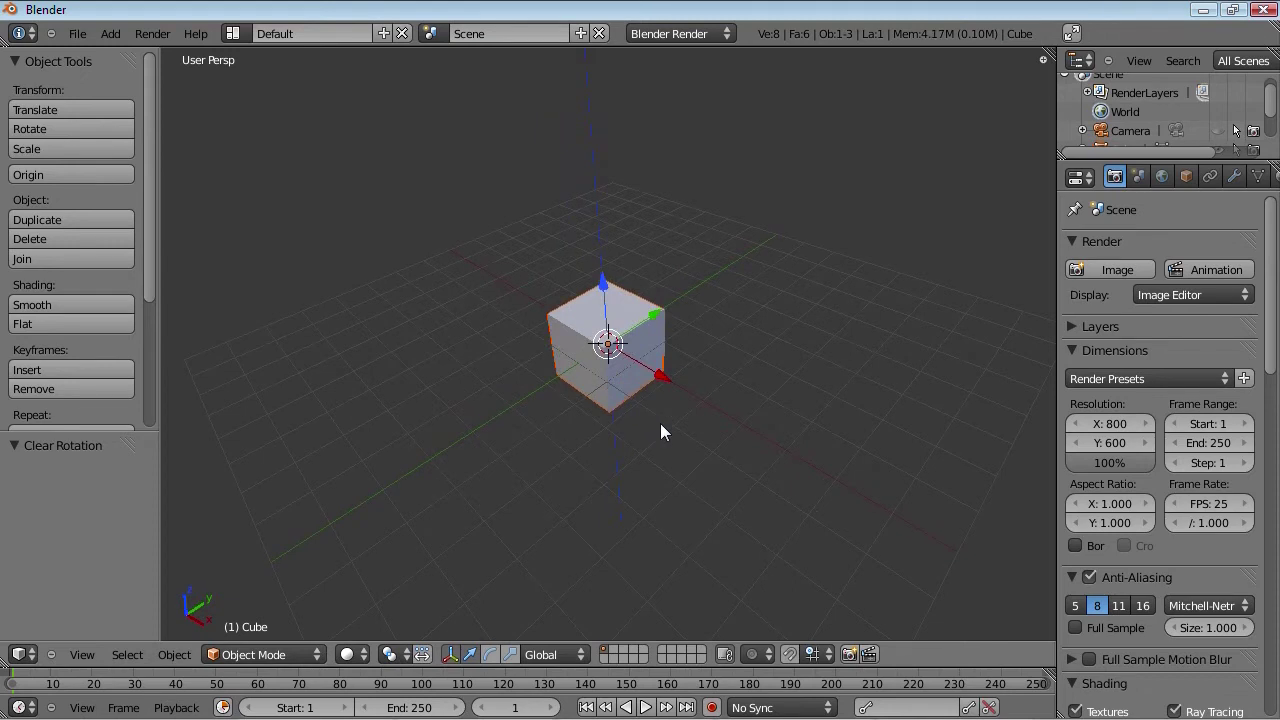
Step: Move the cube along global X, try local X, undo, then start a move excluding global X
key(g)
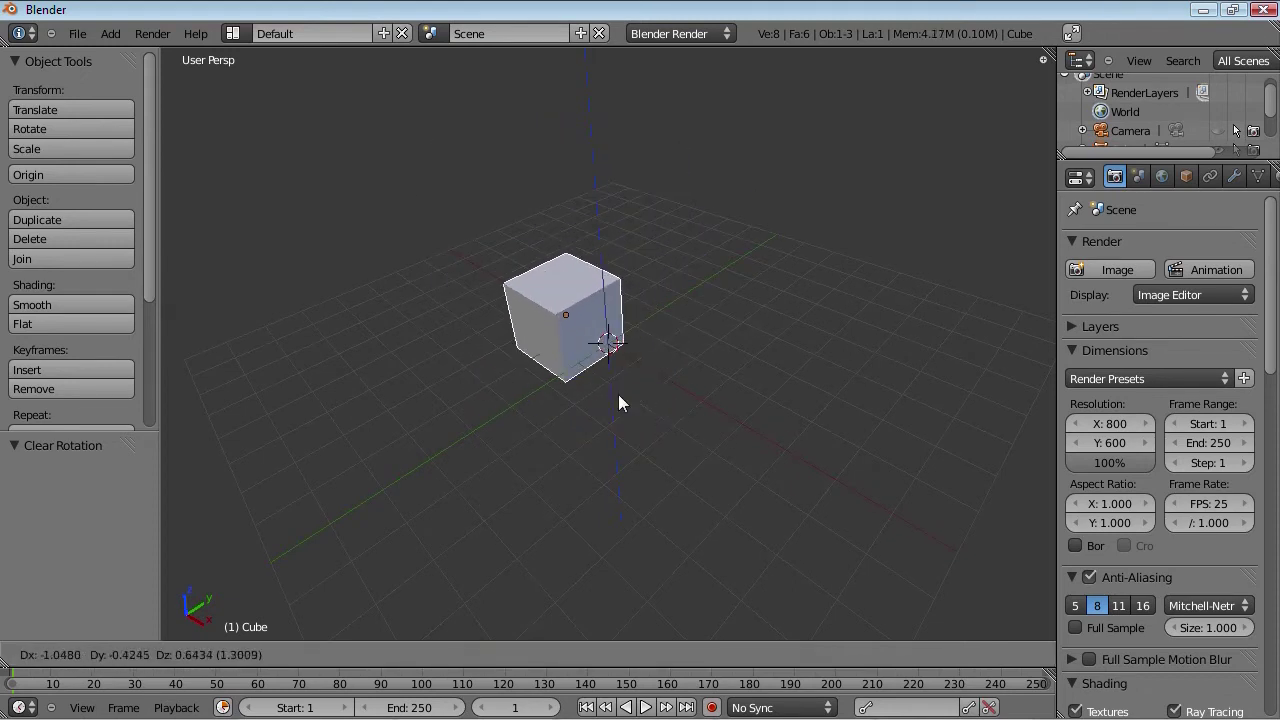
key(x)
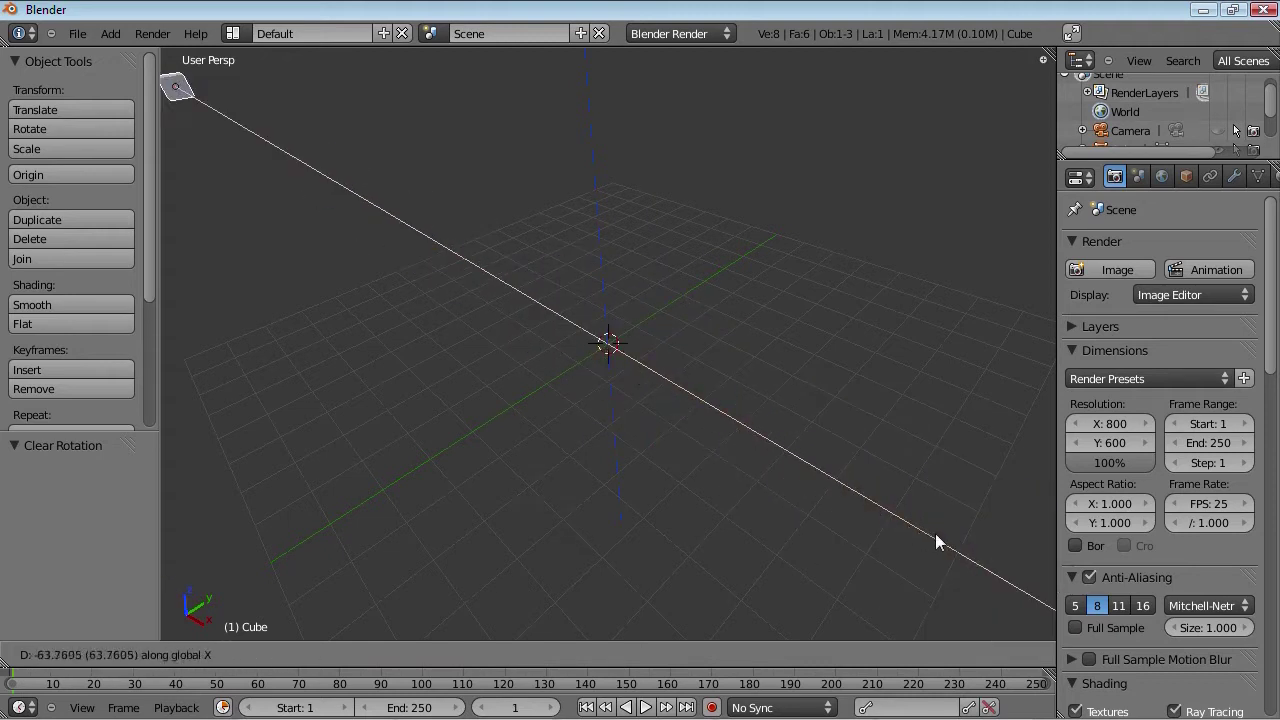
click(450, 180)
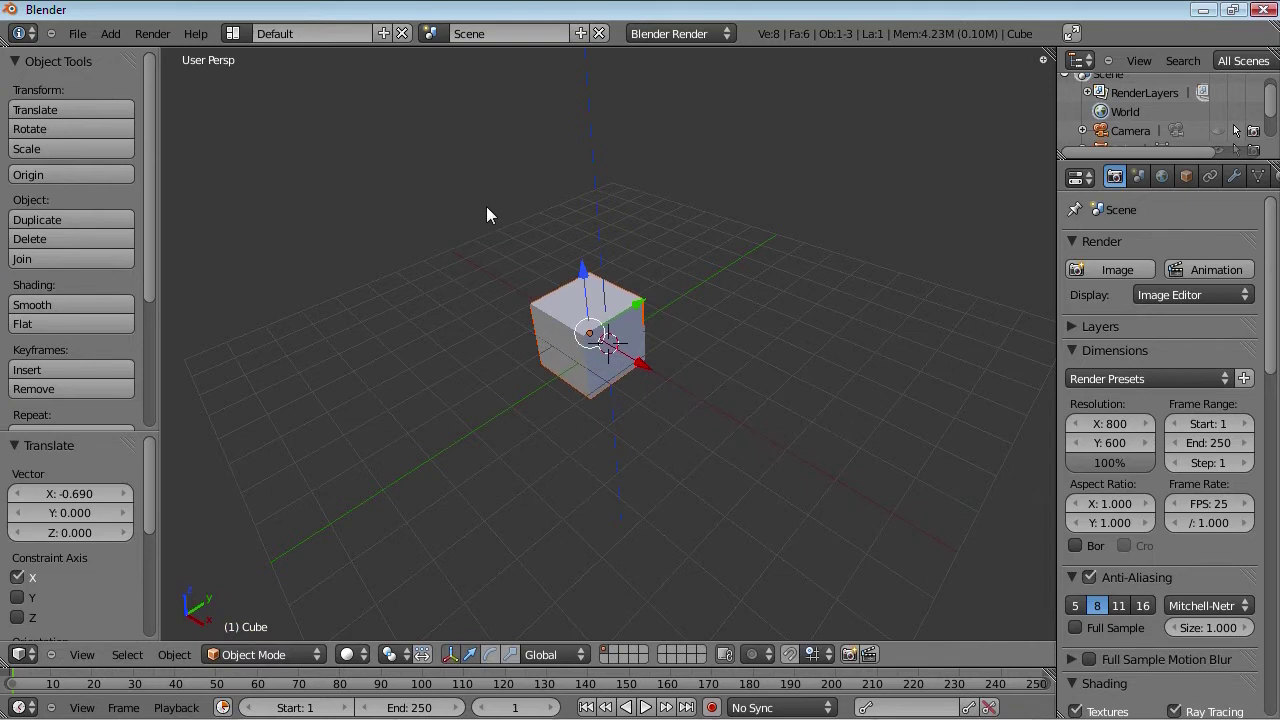
key(g)
key(x)
key(x)
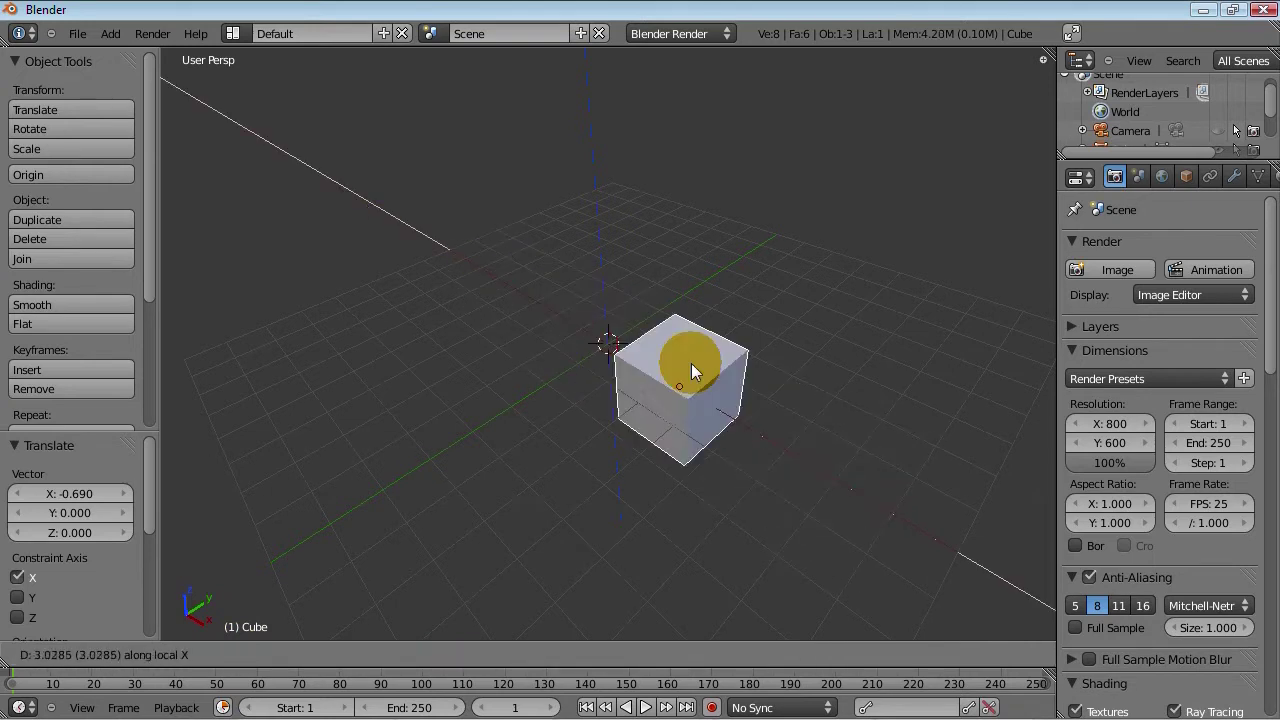
key(Escape)
key(ctrl+z)
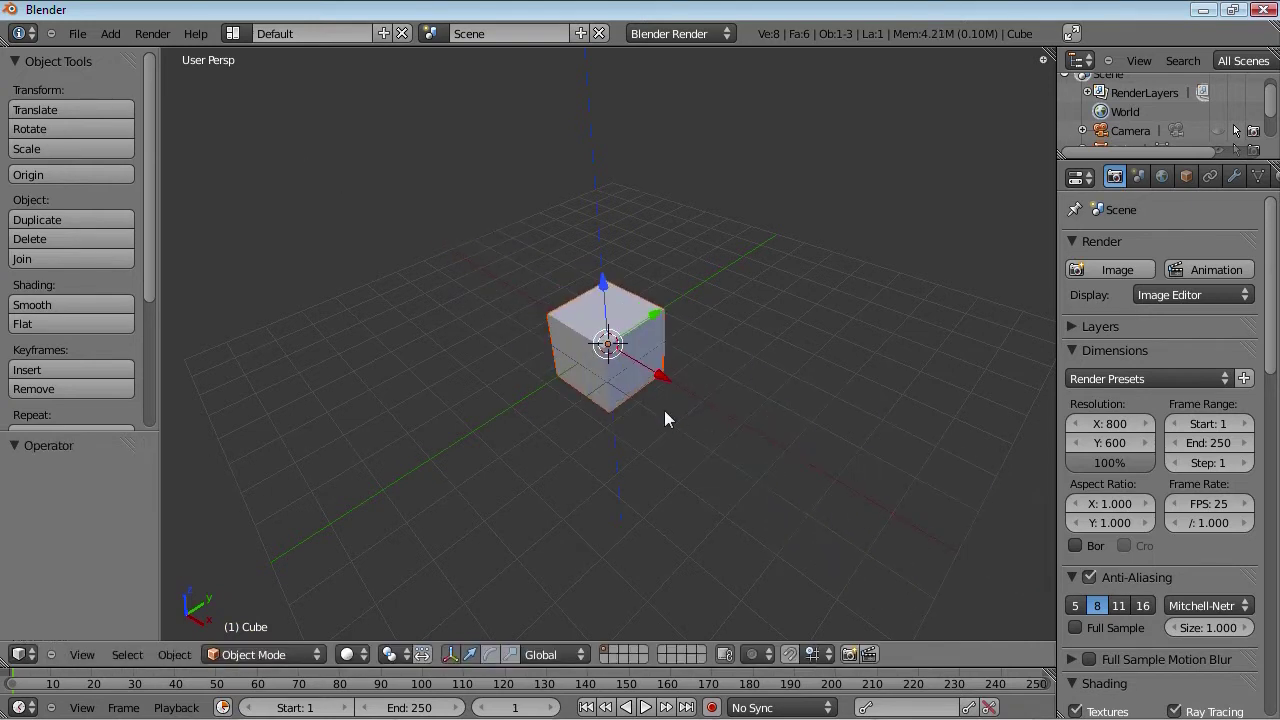
key(g)
key(shift+x)
Step: Begin rotating the cube at the world origin
key(r)
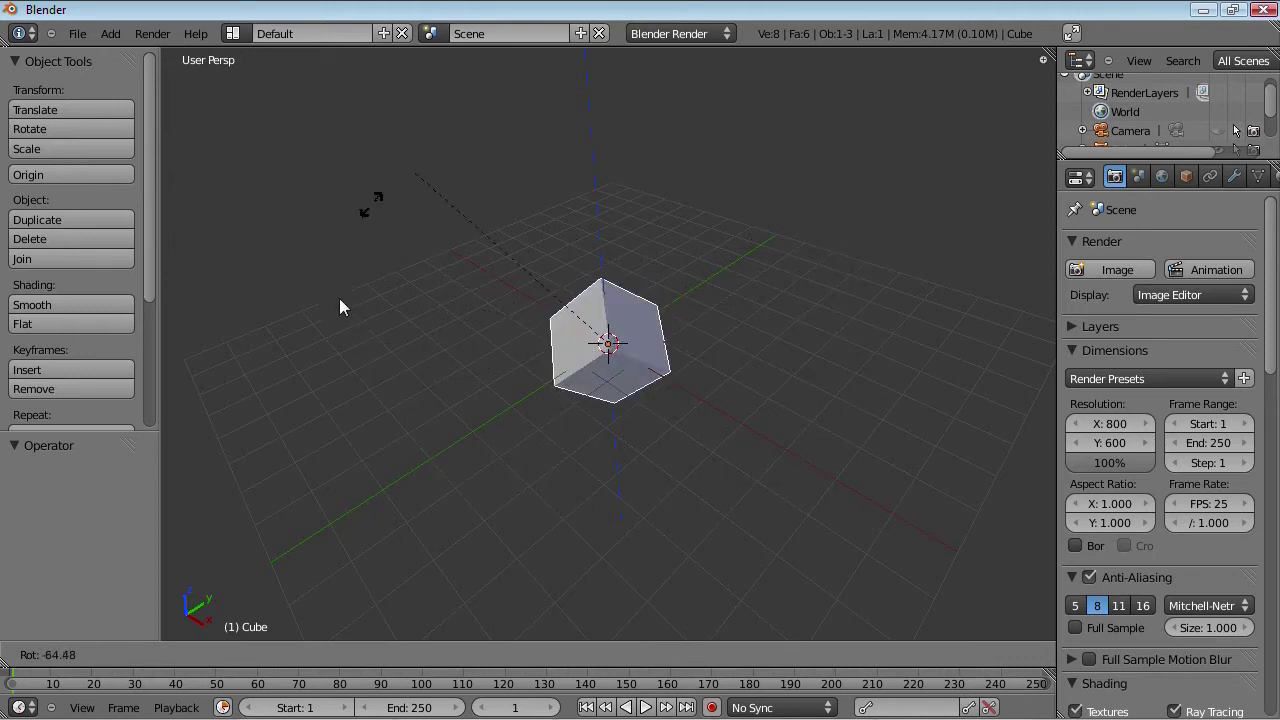
Step: Cancel the rotation, then test rotating around global X, Y and Z
key(Escape)
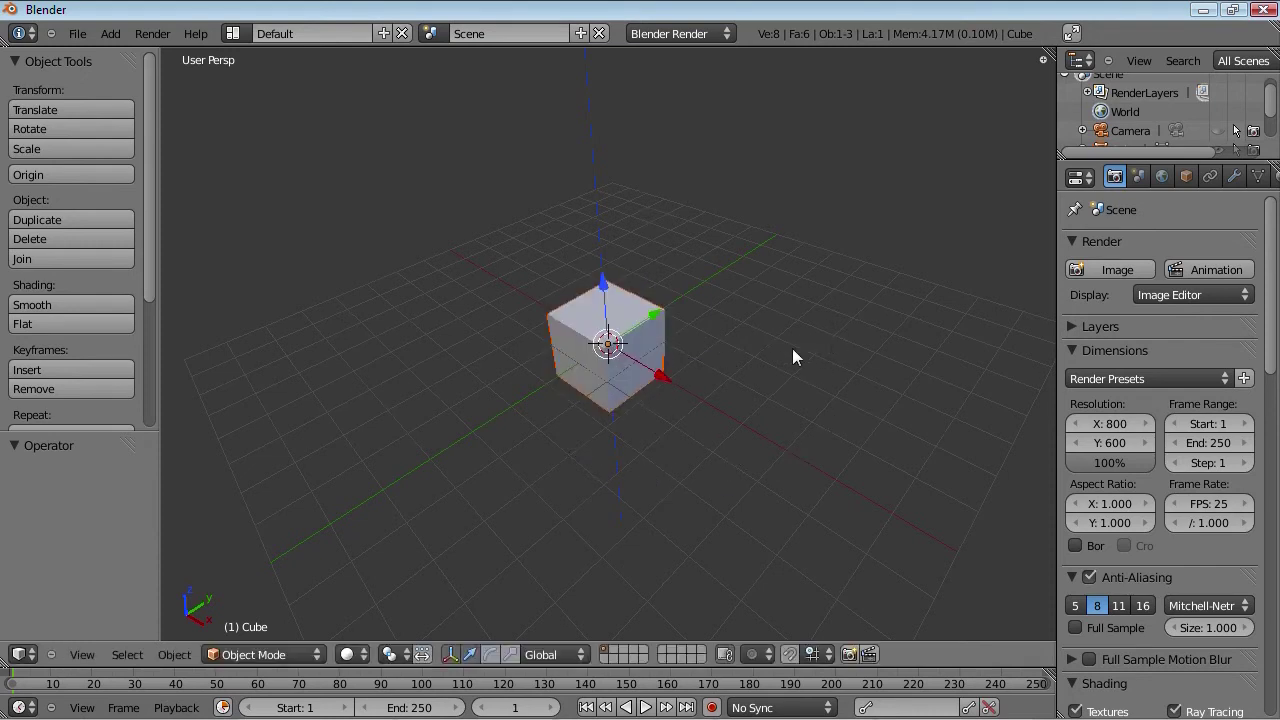
middle_drag(720, 339, 537, 404)
key(r)
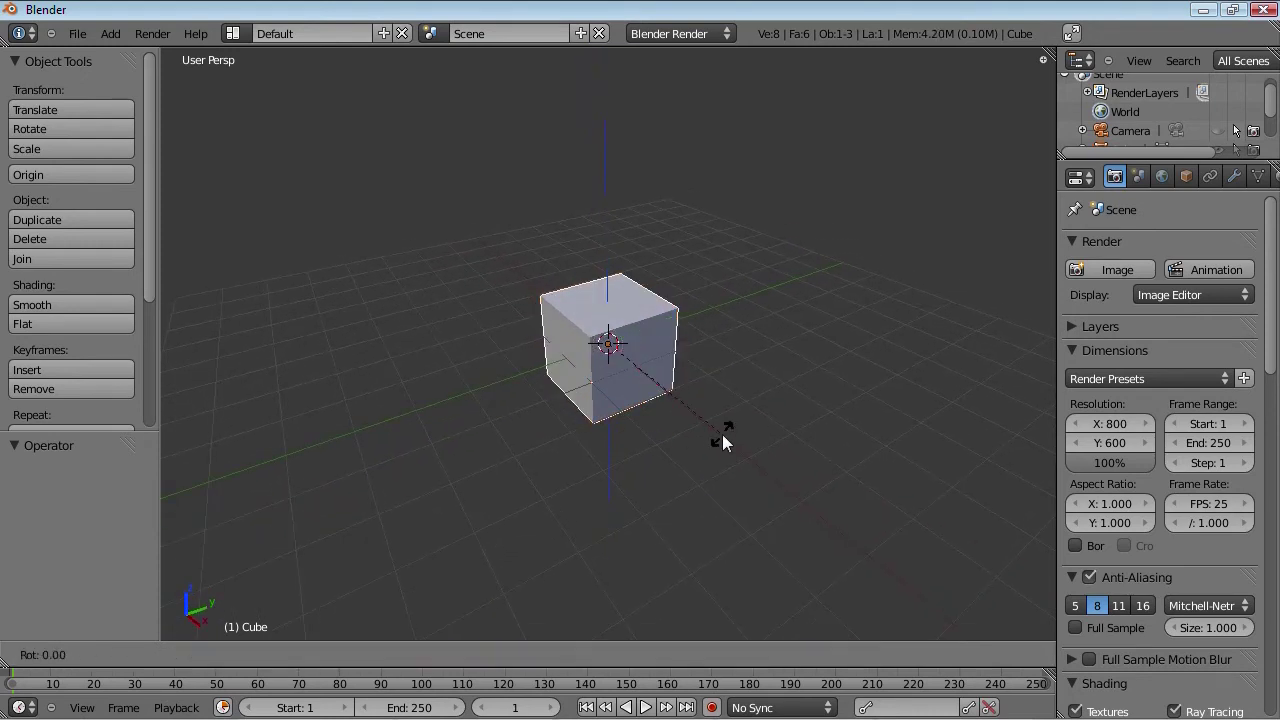
key(x)
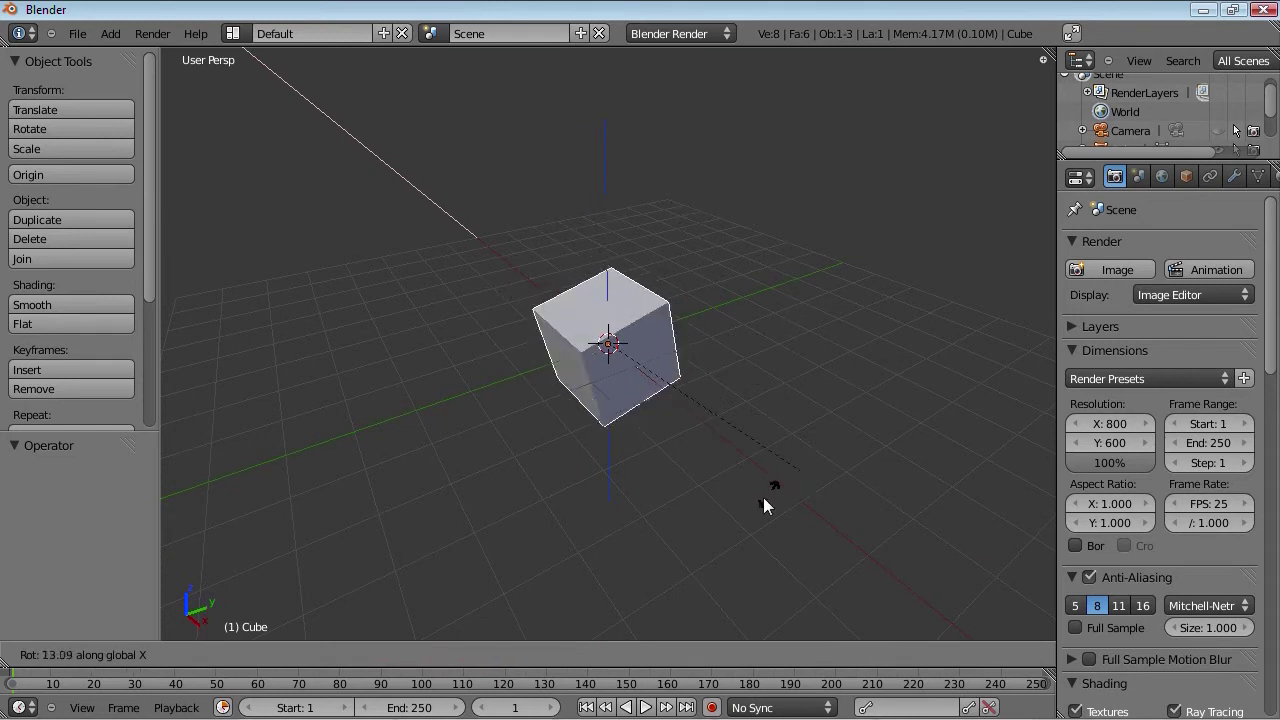
key(y)
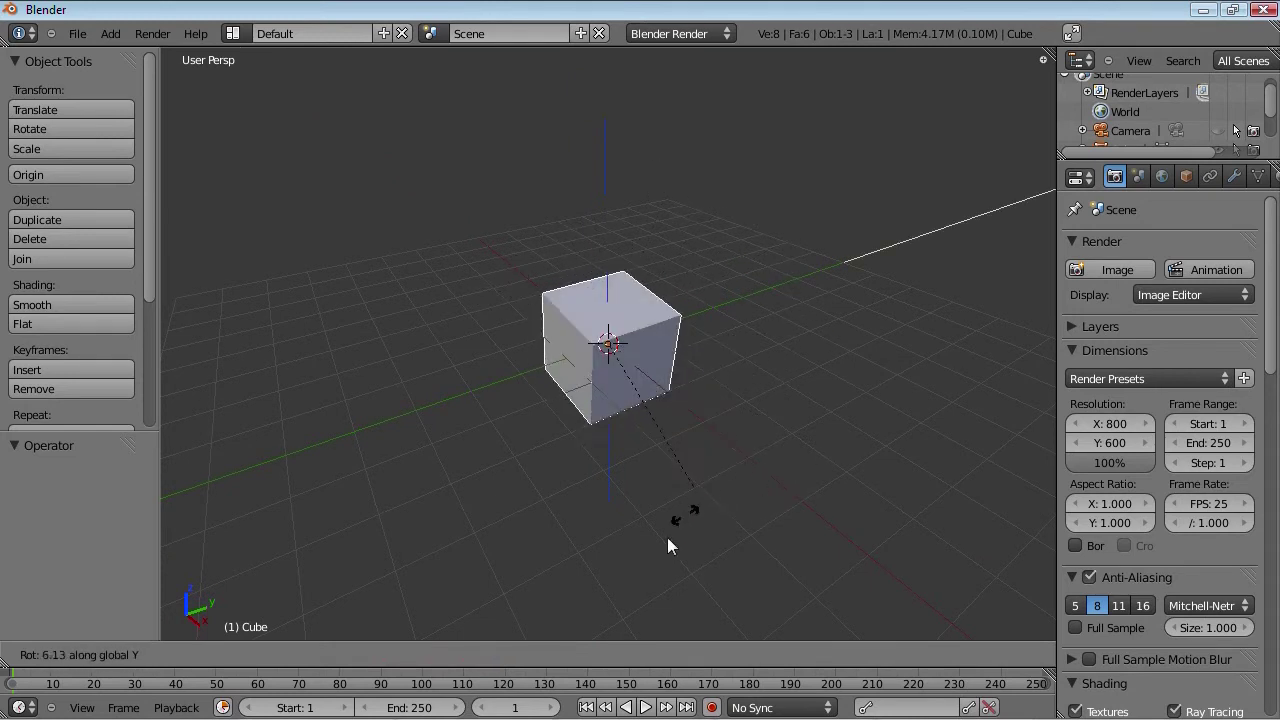
key(z)
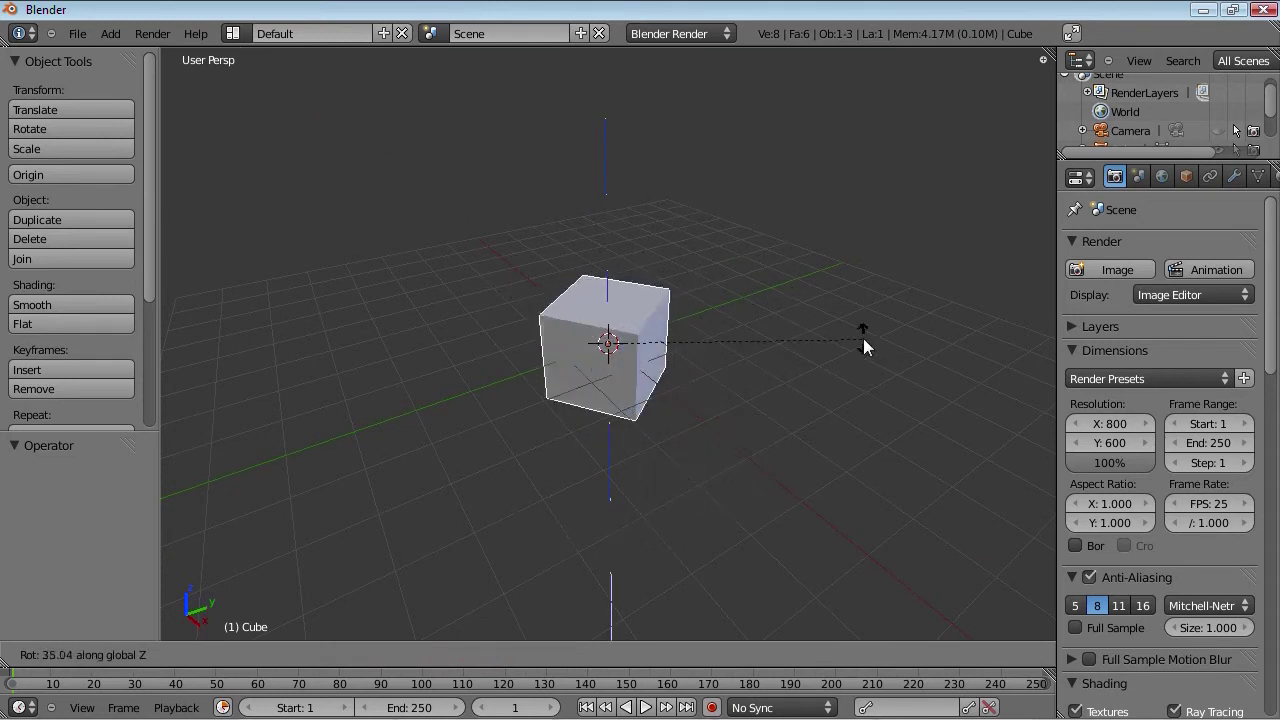
key(Return)
Step: Apply a free rotation, test local X, Y and Z rotation, then clear the rotation with Alt+R
key(r)
key(Return)
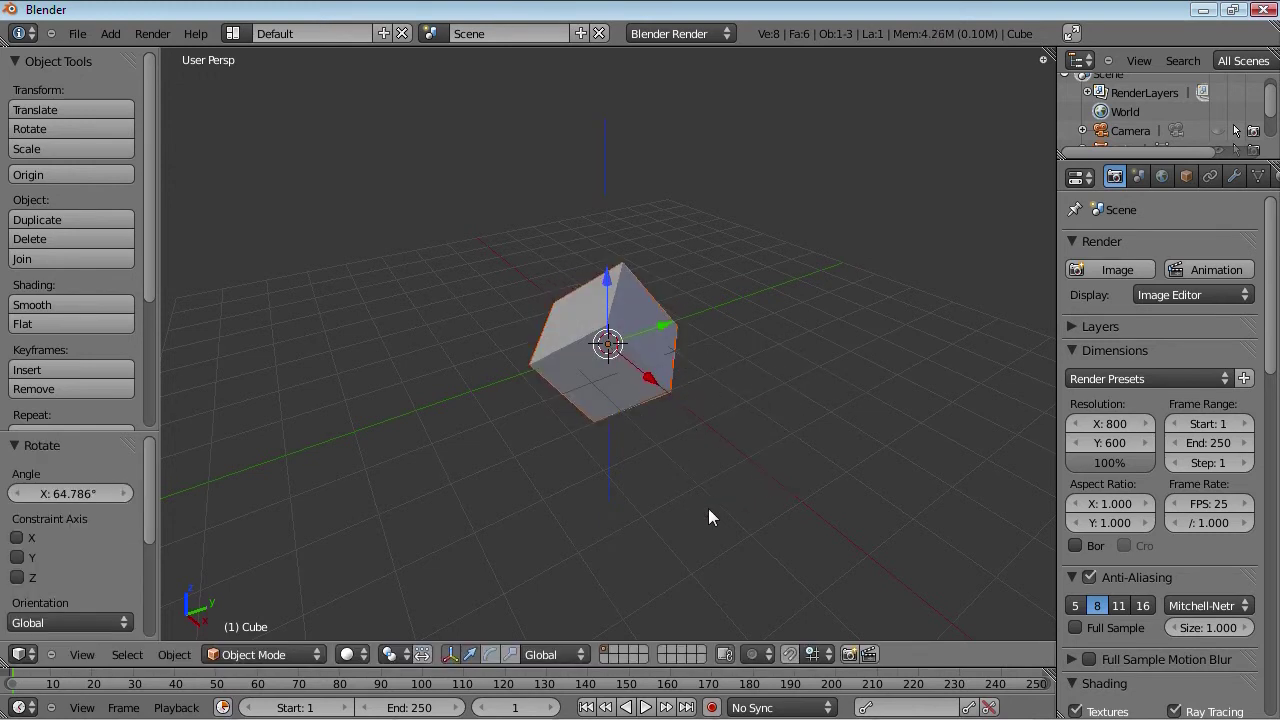
key(r)
key(x)
key(x)
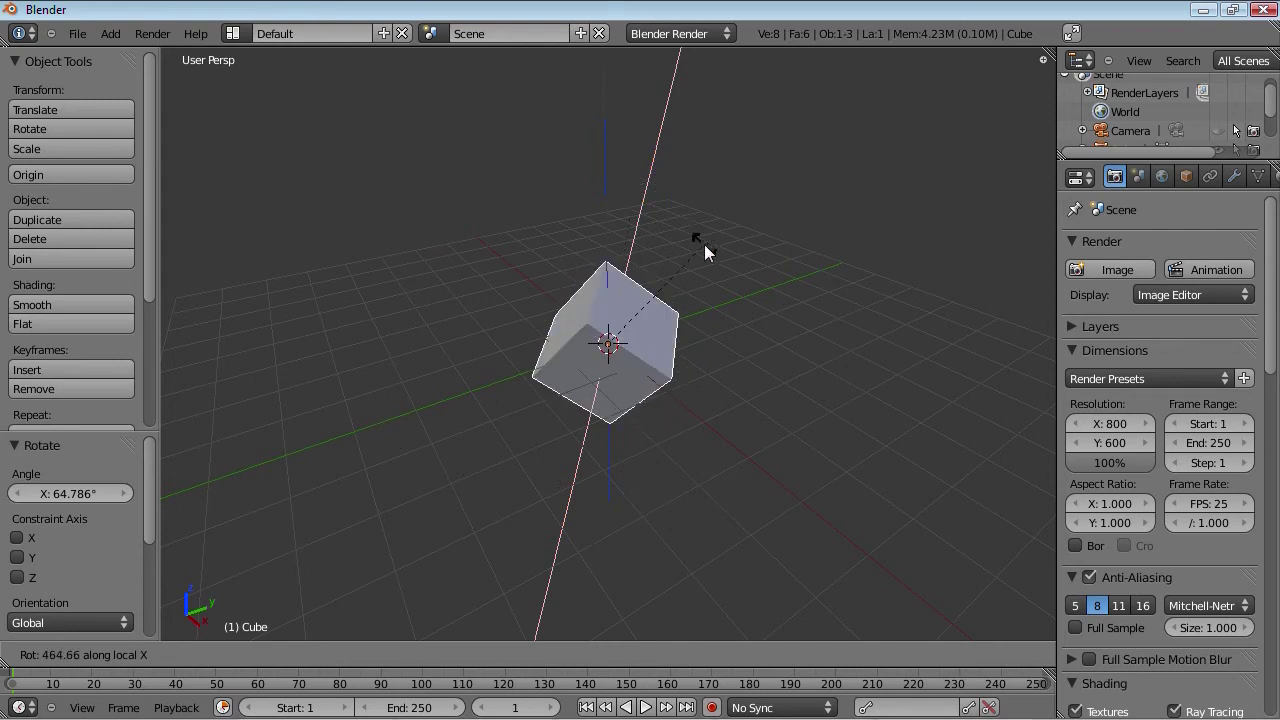
key(y)
key(y)
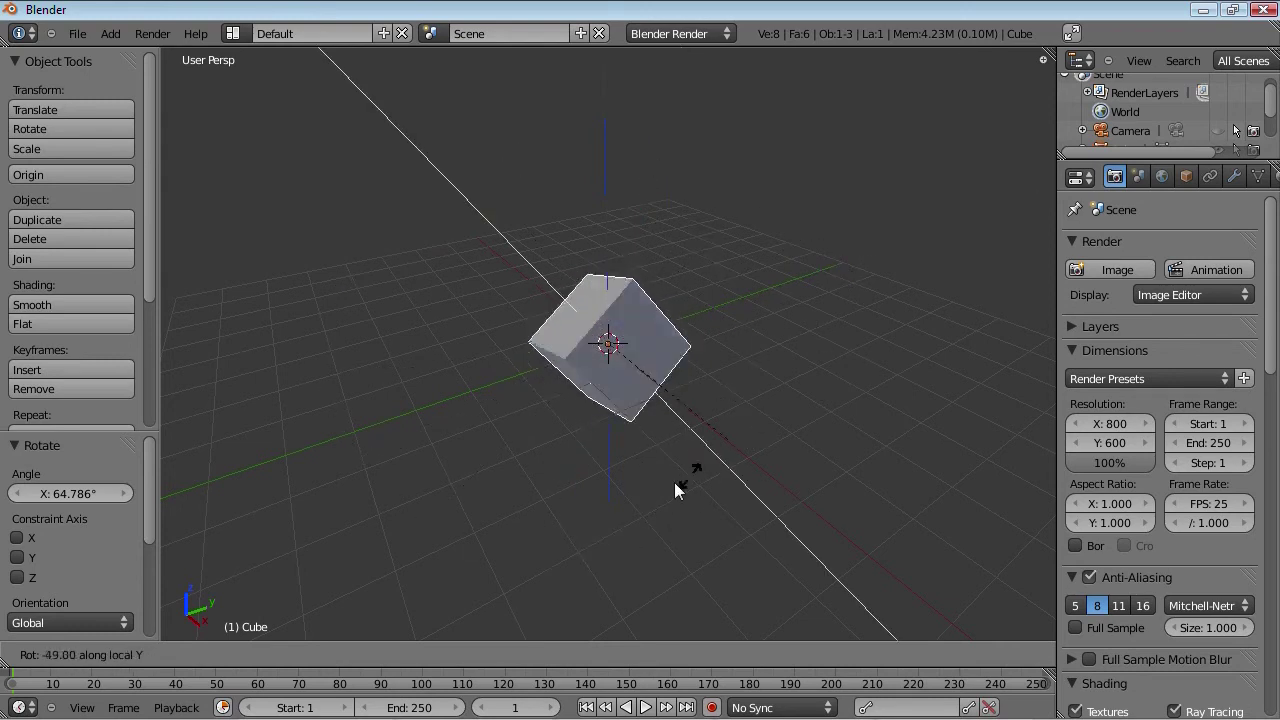
key(z)
key(z)
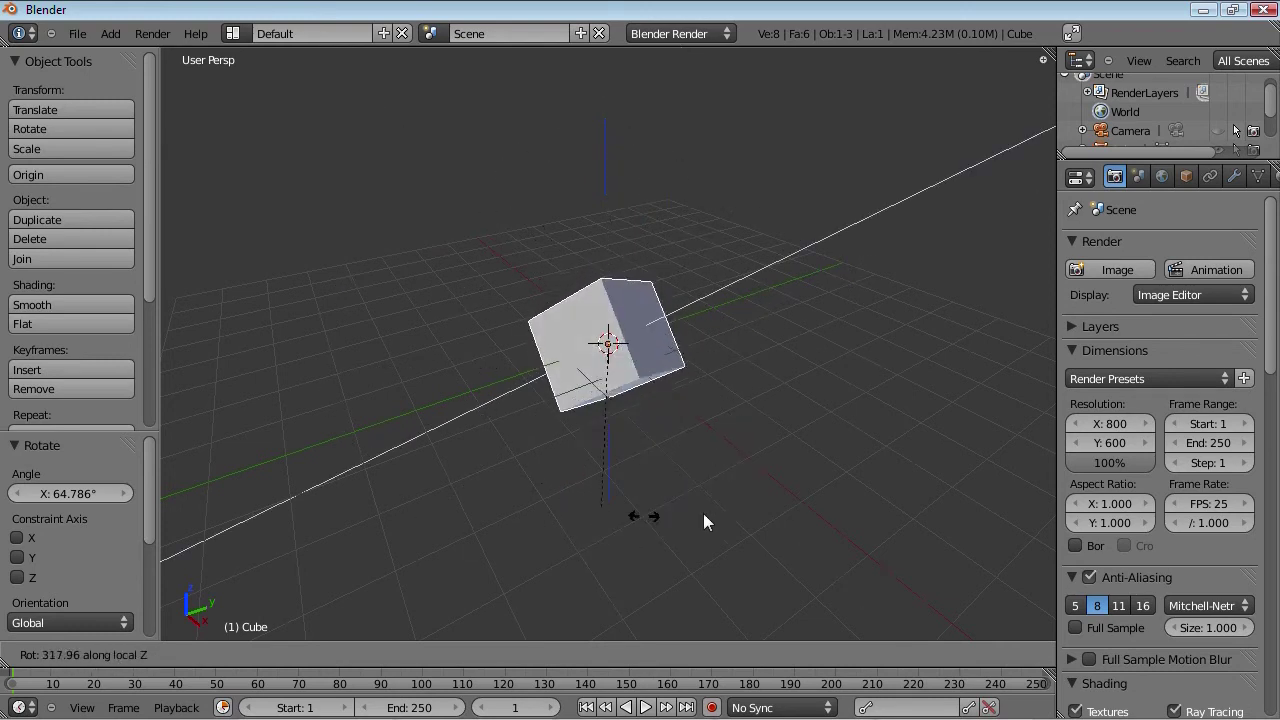
key(Escape)
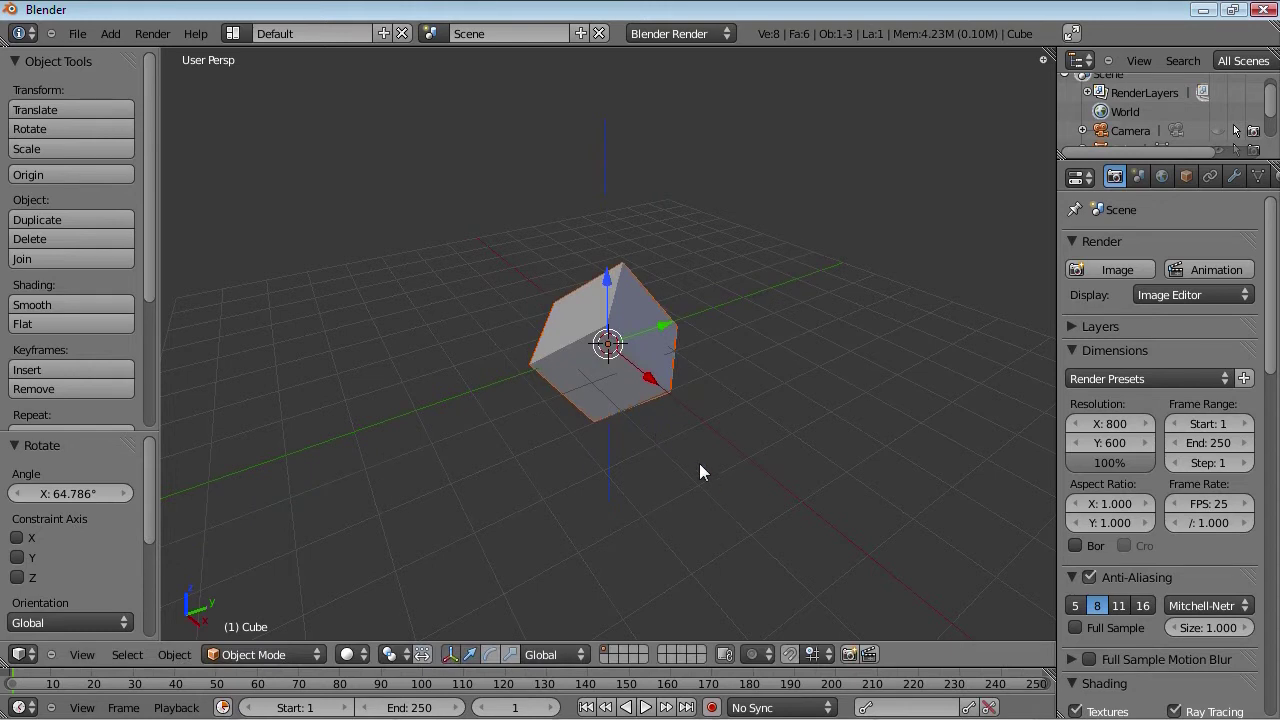
key(alt+r)
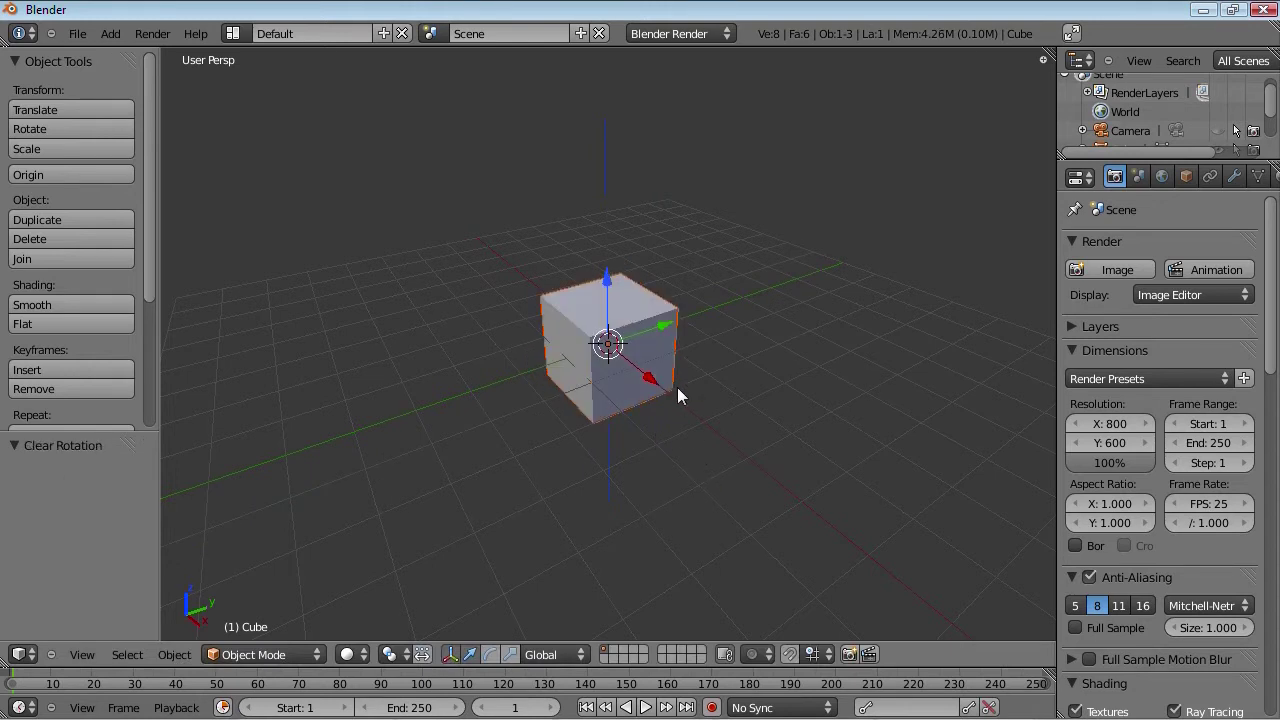
right_click(586, 372)
Step: Select the cube, start a trackball rotation with R R, then cancel it
right_click(627, 307)
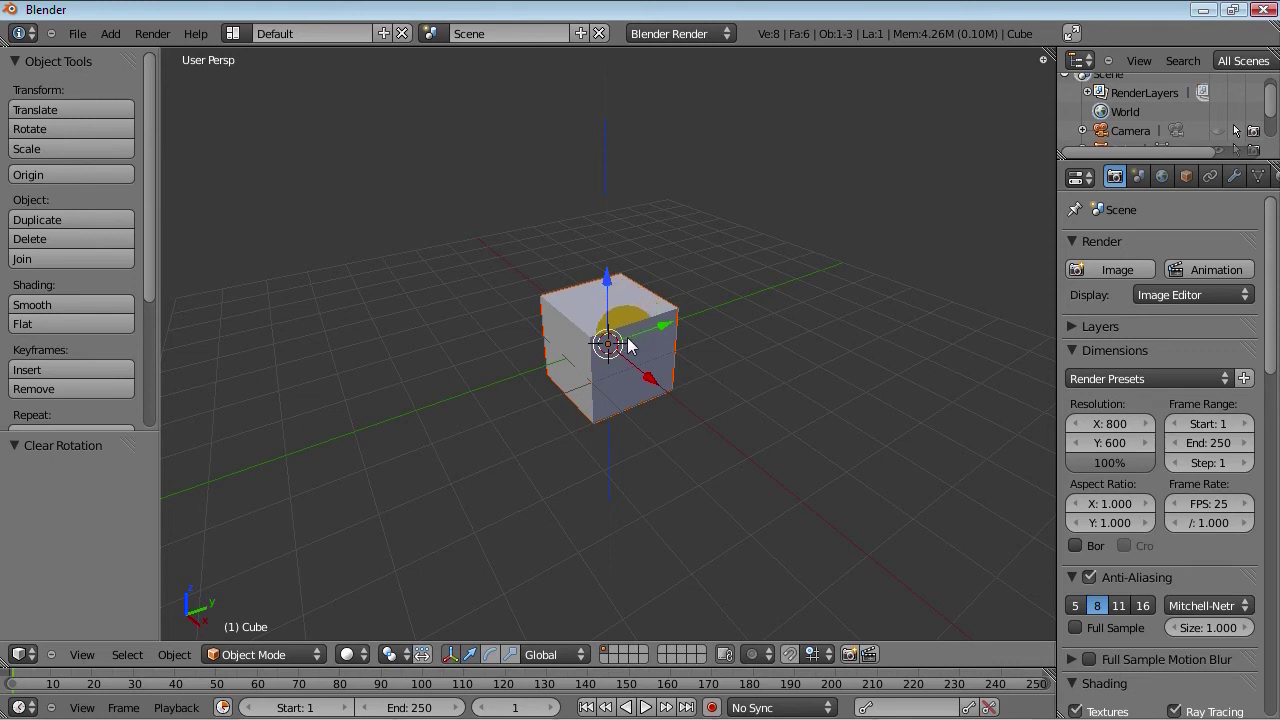
key(r)
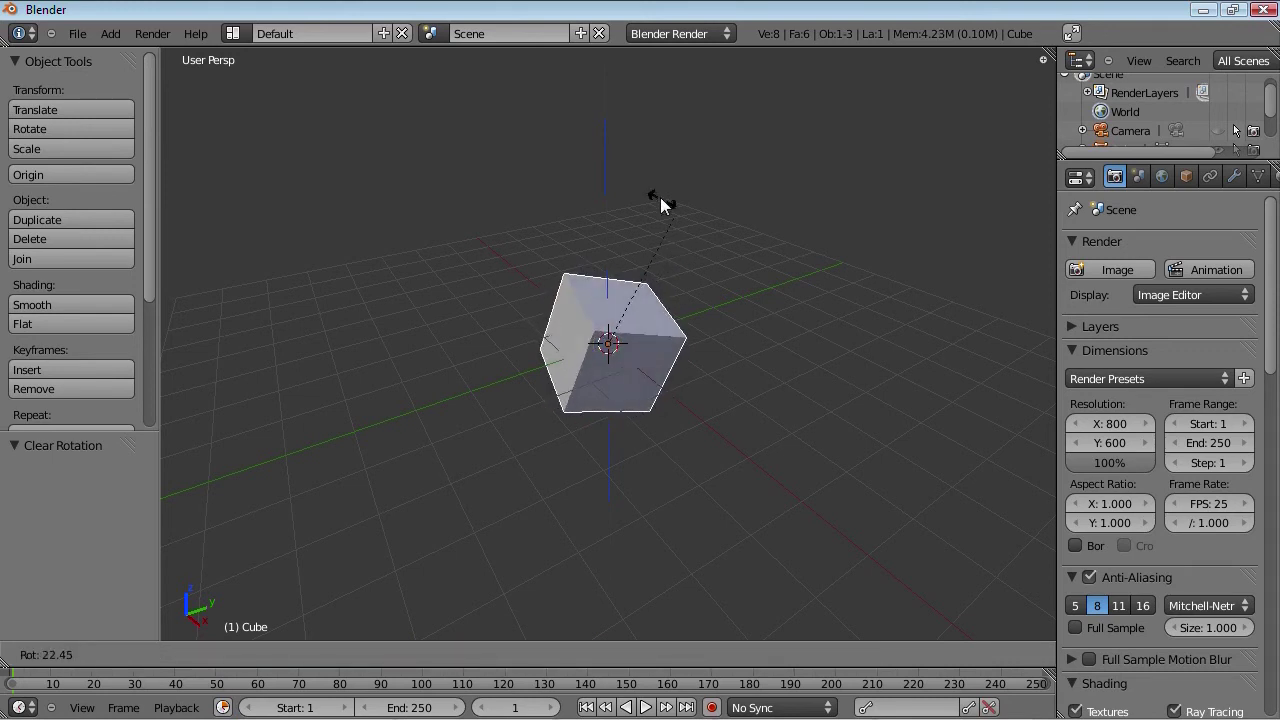
key(r)
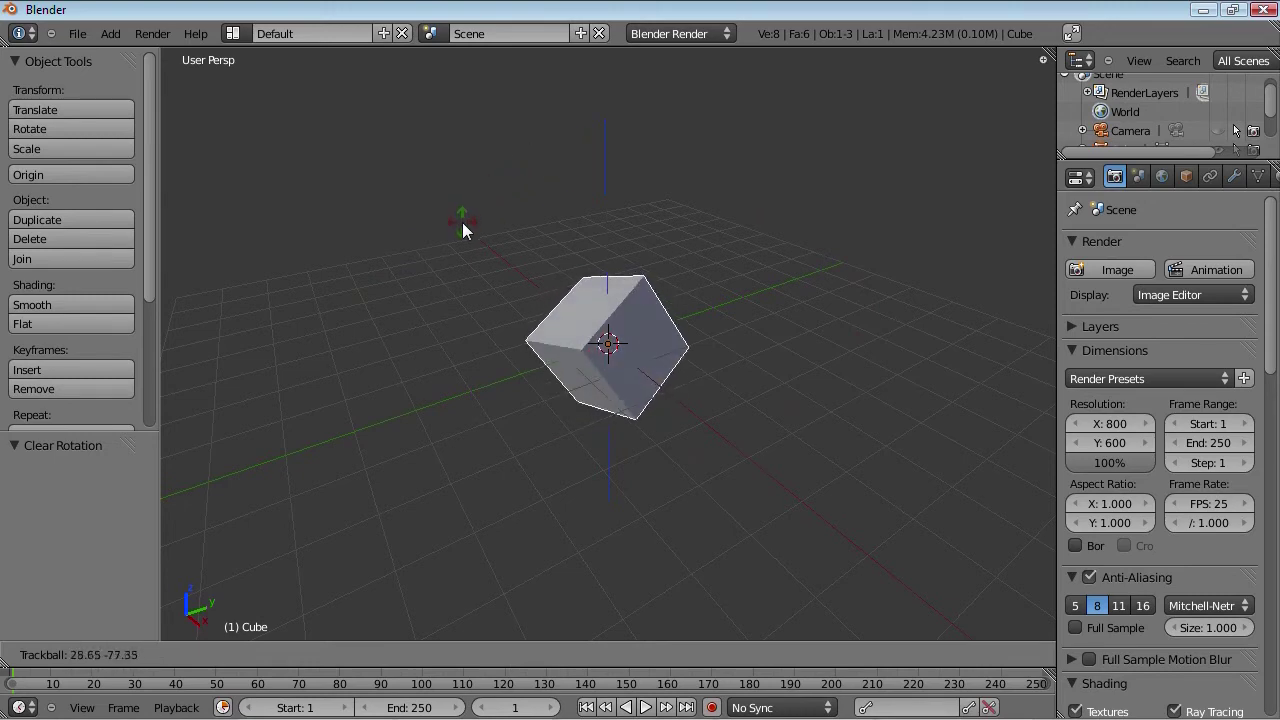
key(Escape)
Step: Replace the cube with a Monkey mesh and switch to top view
key(x)
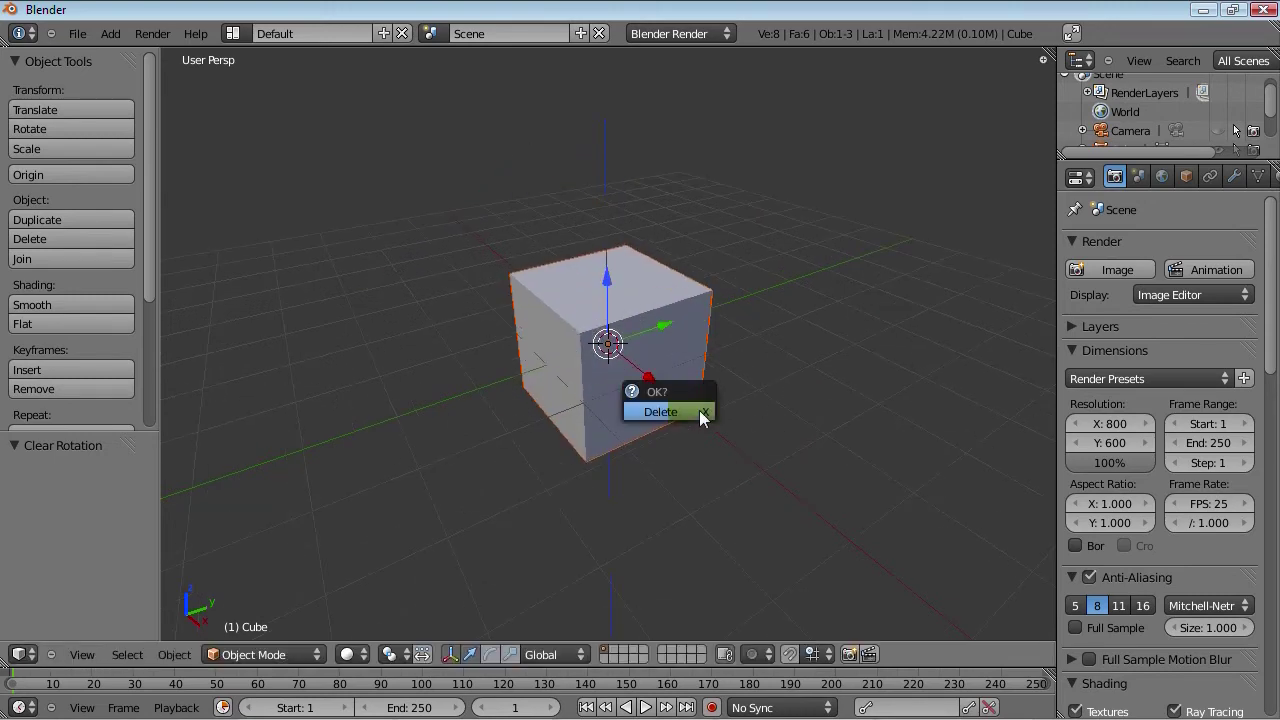
click(700, 415)
key(shift+a)
mouse_move(700, 414)
click(762, 578)
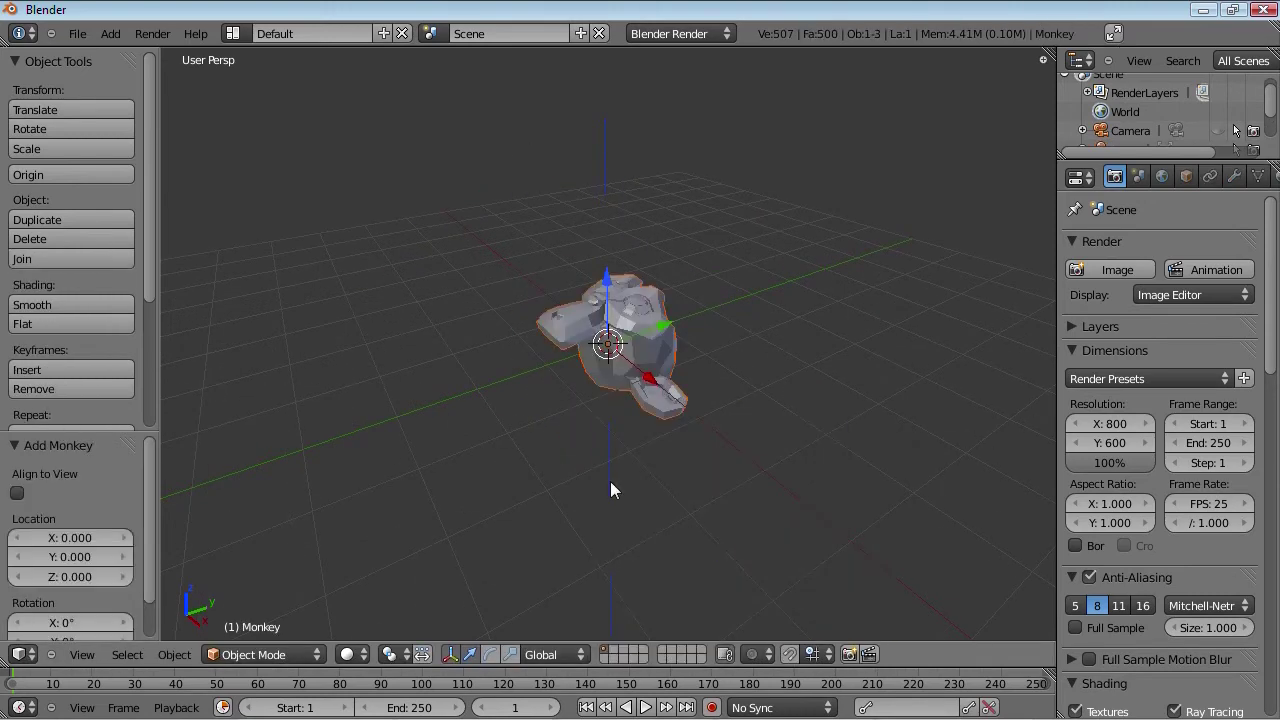
middle_drag(611, 489, 562, 523)
key(KP_7)
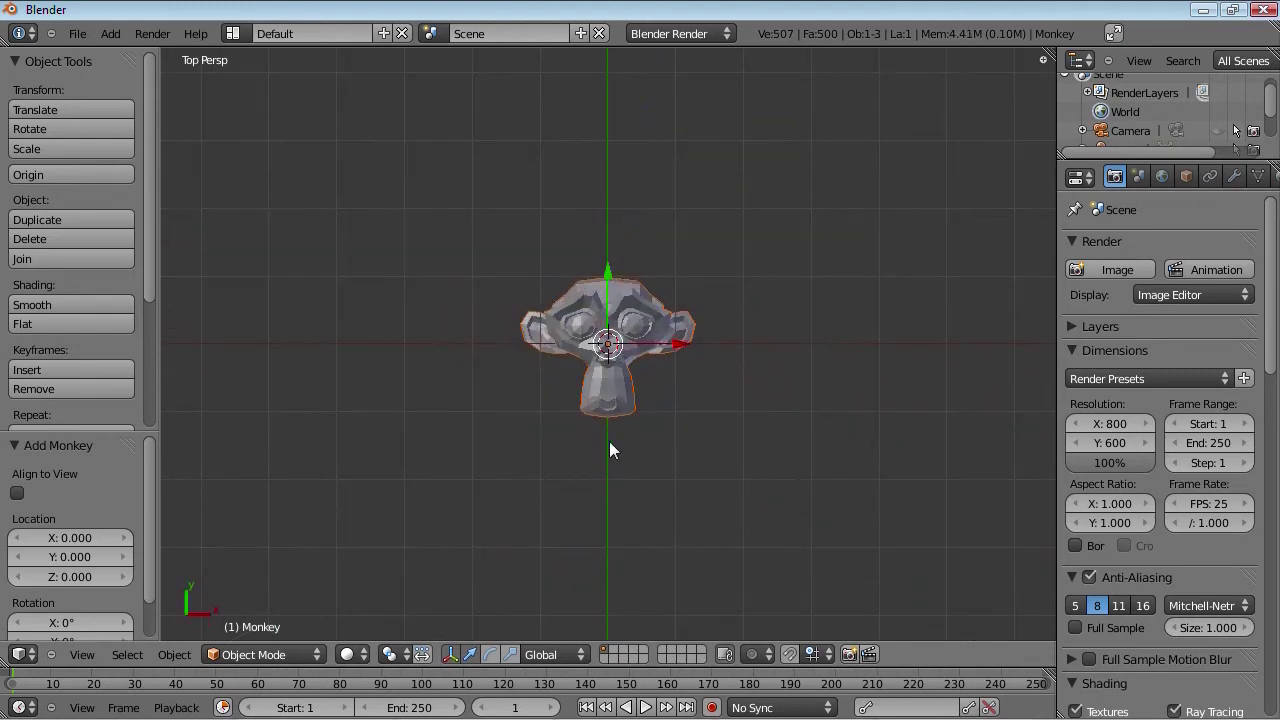
Step: Tumble the monkey with trackball rotation and a plain rotation around global Z
key(r)
key(r)
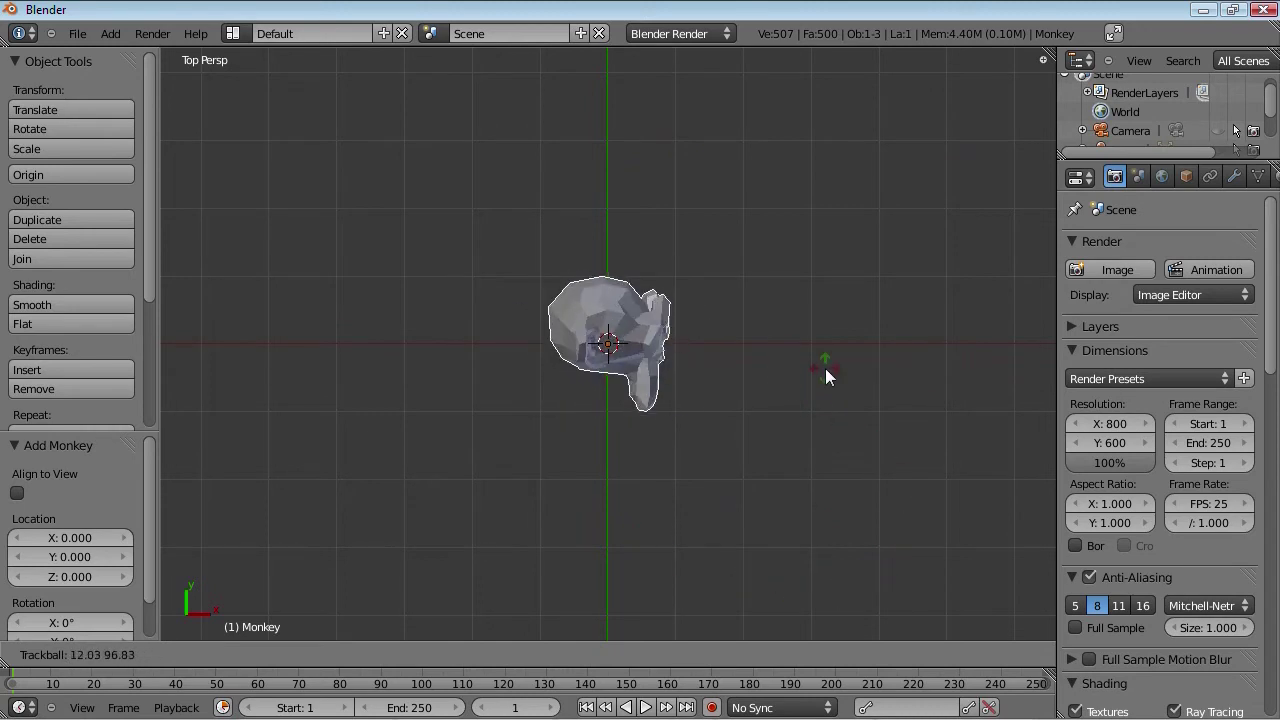
key(r)
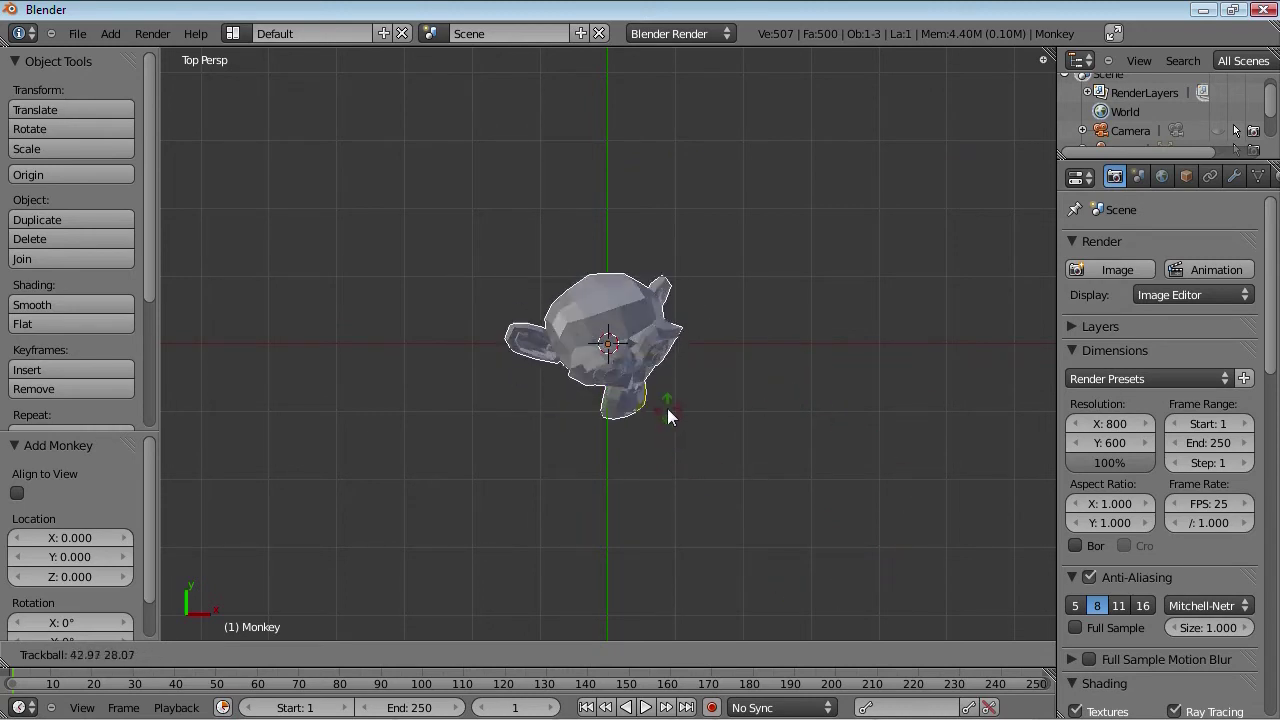
click(664, 398)
key(r)
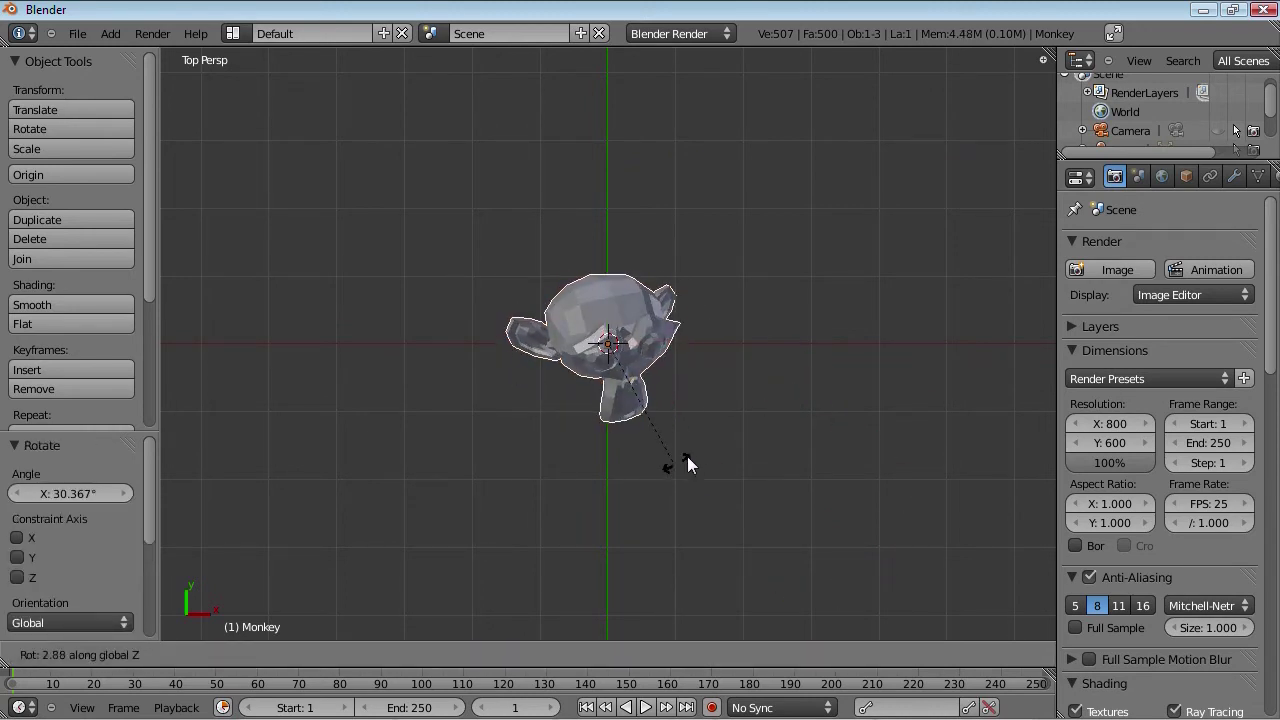
click(705, 410)
key(r)
key(r)
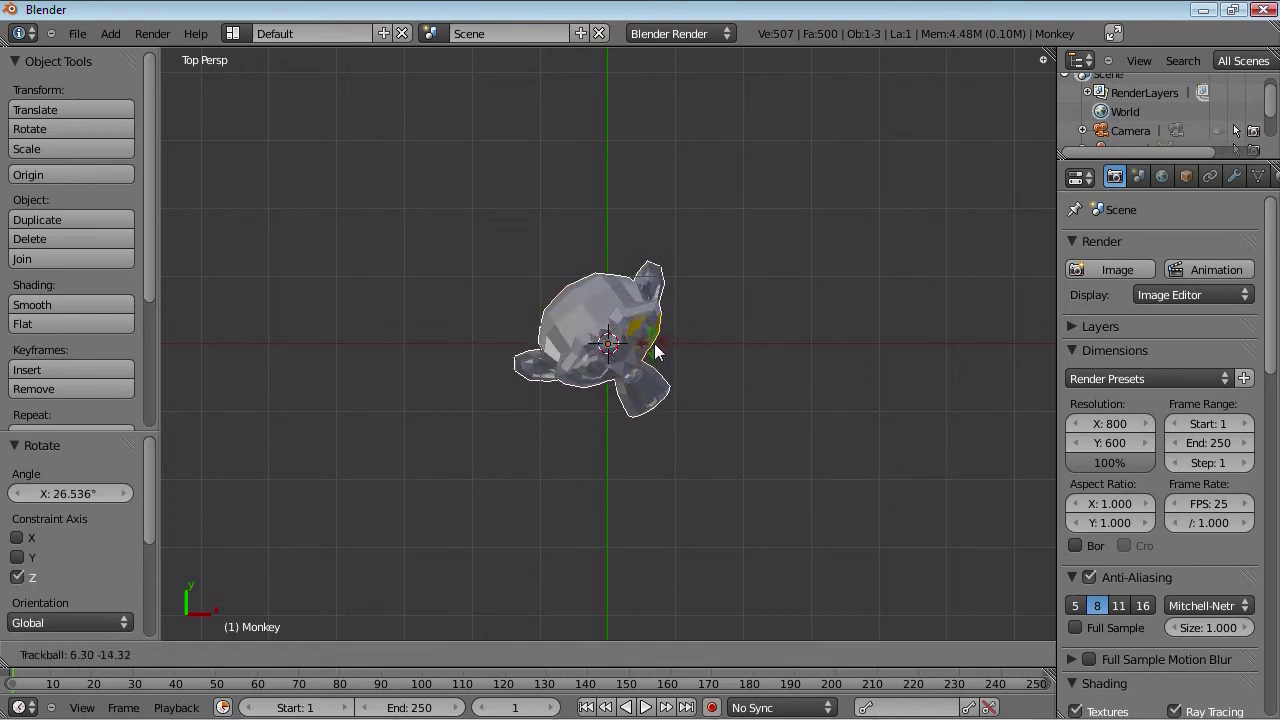
key(r)
click(645, 386)
Step: Rotate the monkey, switching the axis constraint through X, Y and finally Z
scroll(657, 391, up, 4)
middle_drag(657, 384, 700, 410)
scroll(679, 396, down, 4)
middle_drag(541, 436, 579, 422)
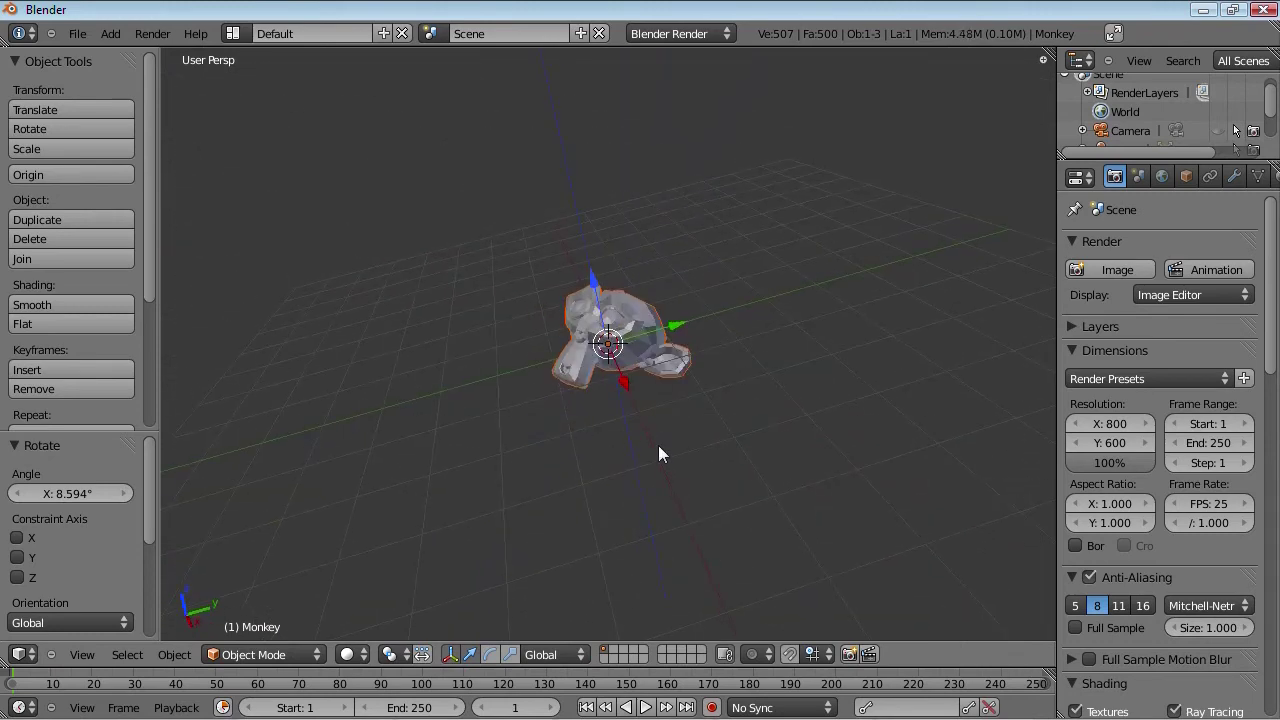
key(r)
key(x)
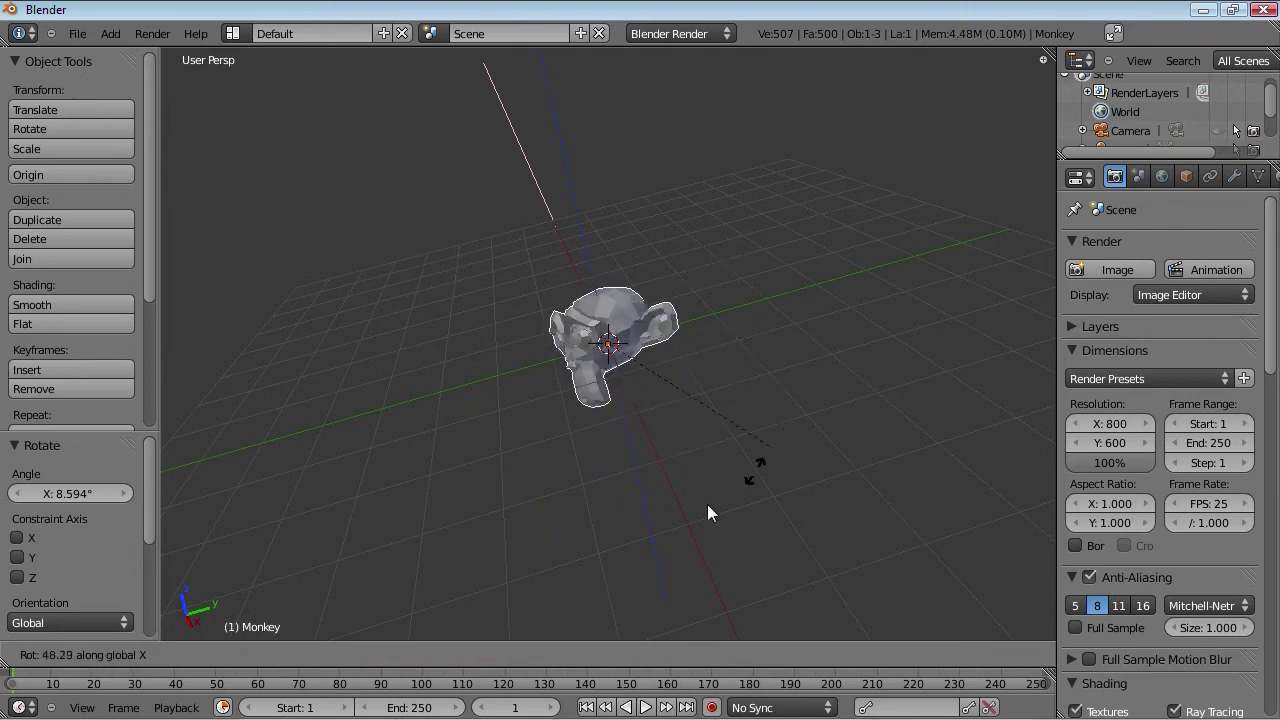
key(y)
key(z)
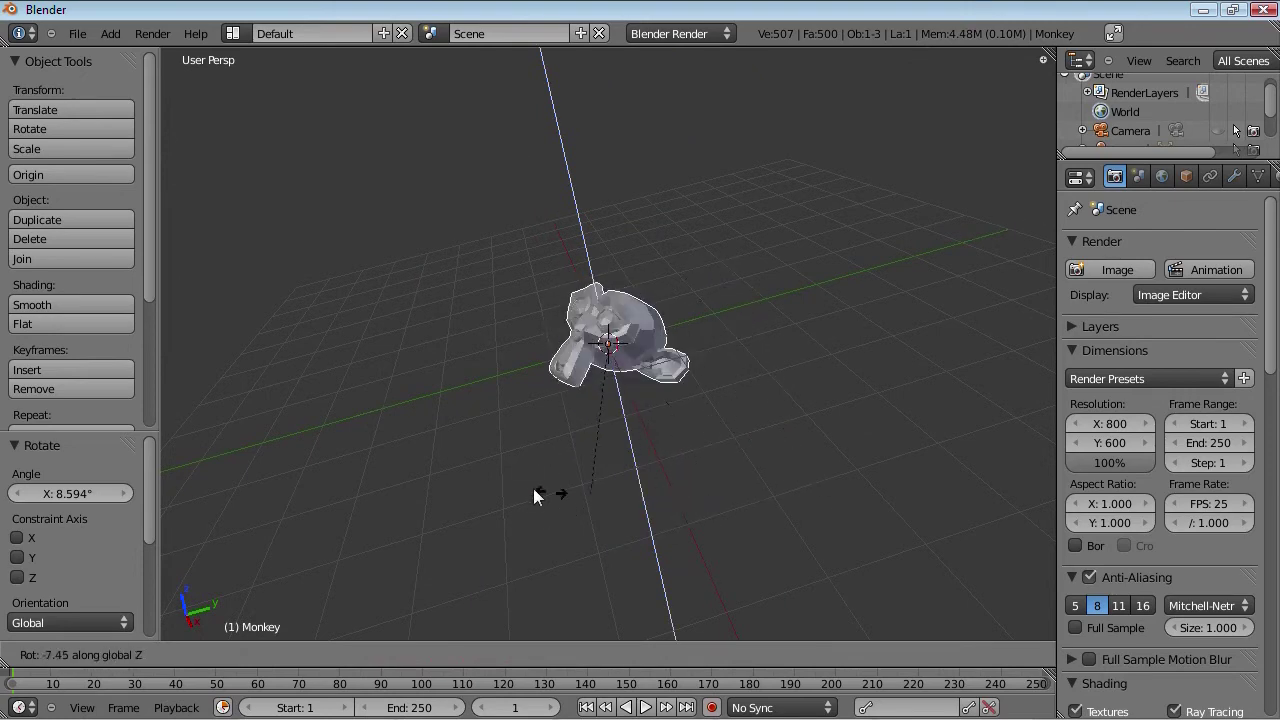
click(546, 421)
Step: Clear the monkey's rotation with Alt+R so it sits upright again
middle_drag(480, 414, 606, 441)
key(alt+r)
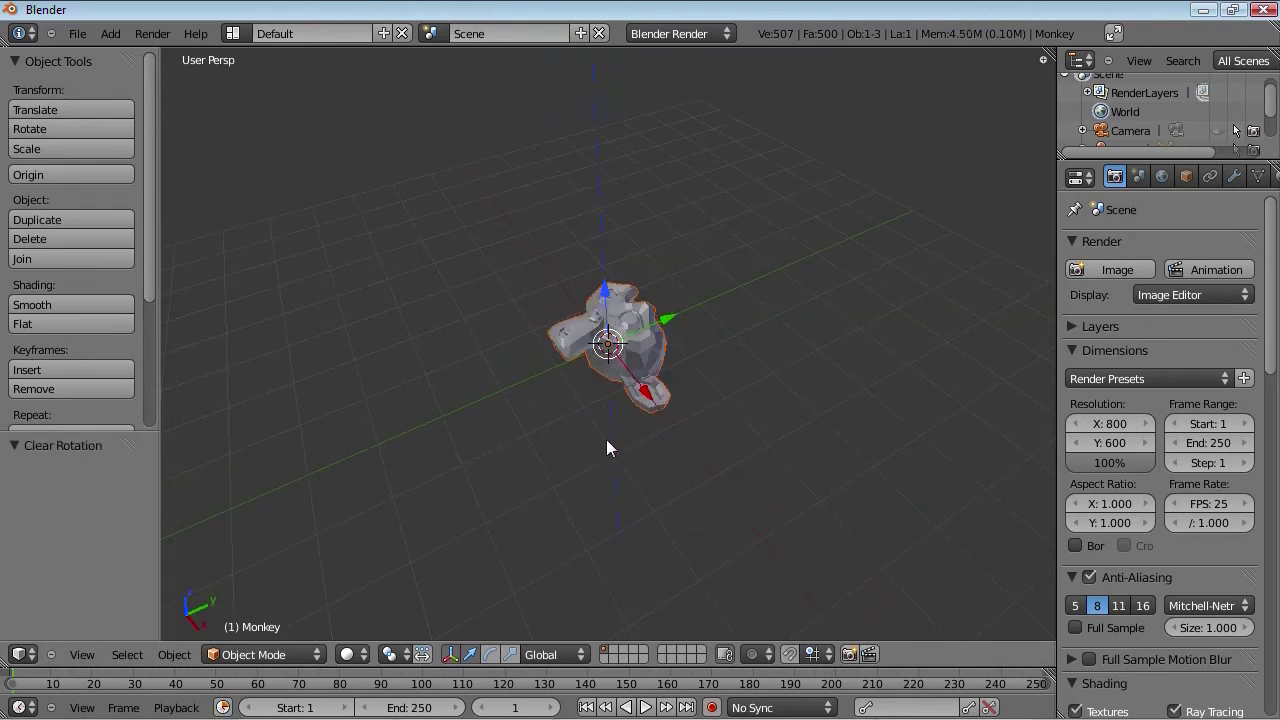
scroll(607, 440, up, 3)
Step: Delete the monkey and add a new cube in its place
key(x)
click(607, 443)
key(shift+a)
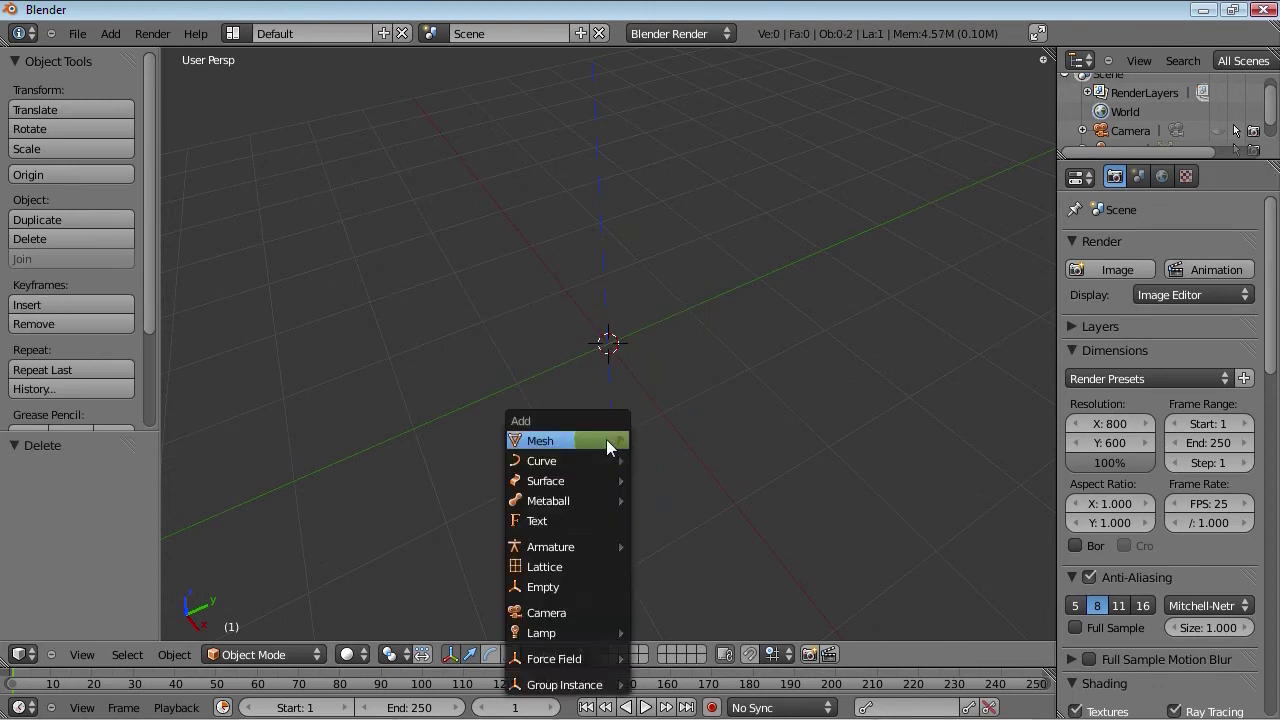
mouse_move(606, 441)
click(685, 462)
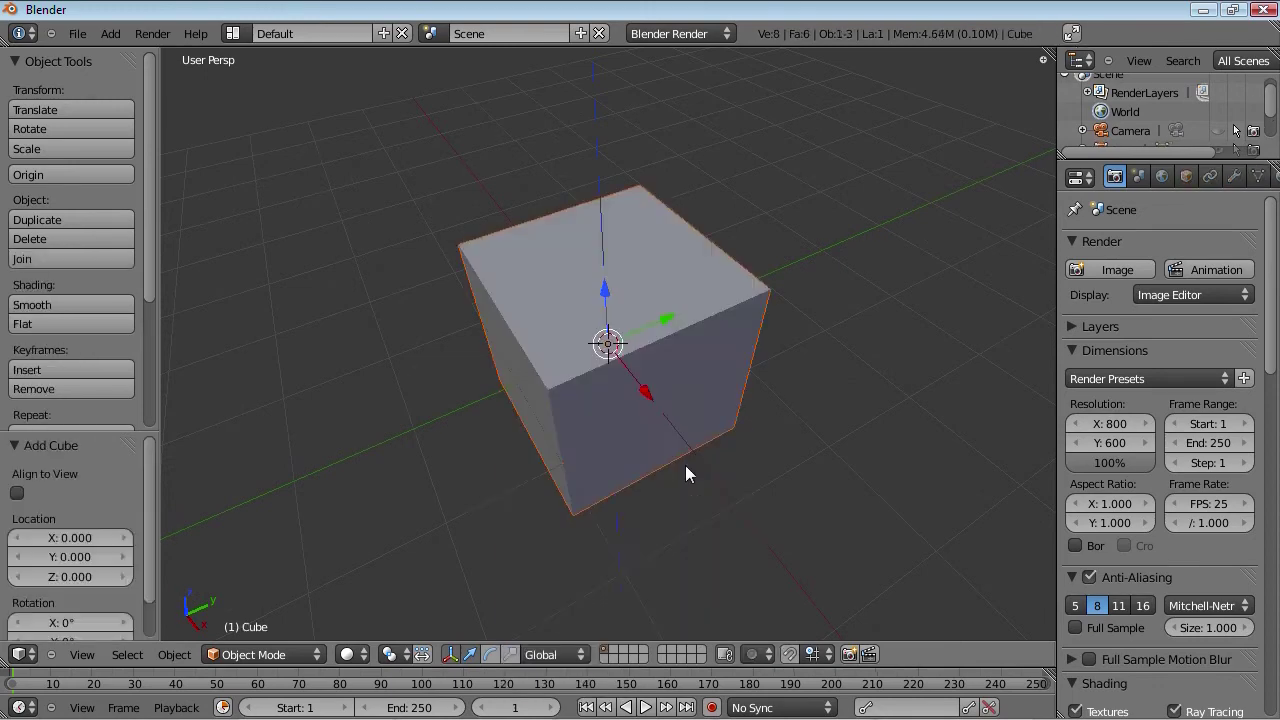
middle_drag(602, 499, 572, 453)
scroll(573, 455, down, 4)
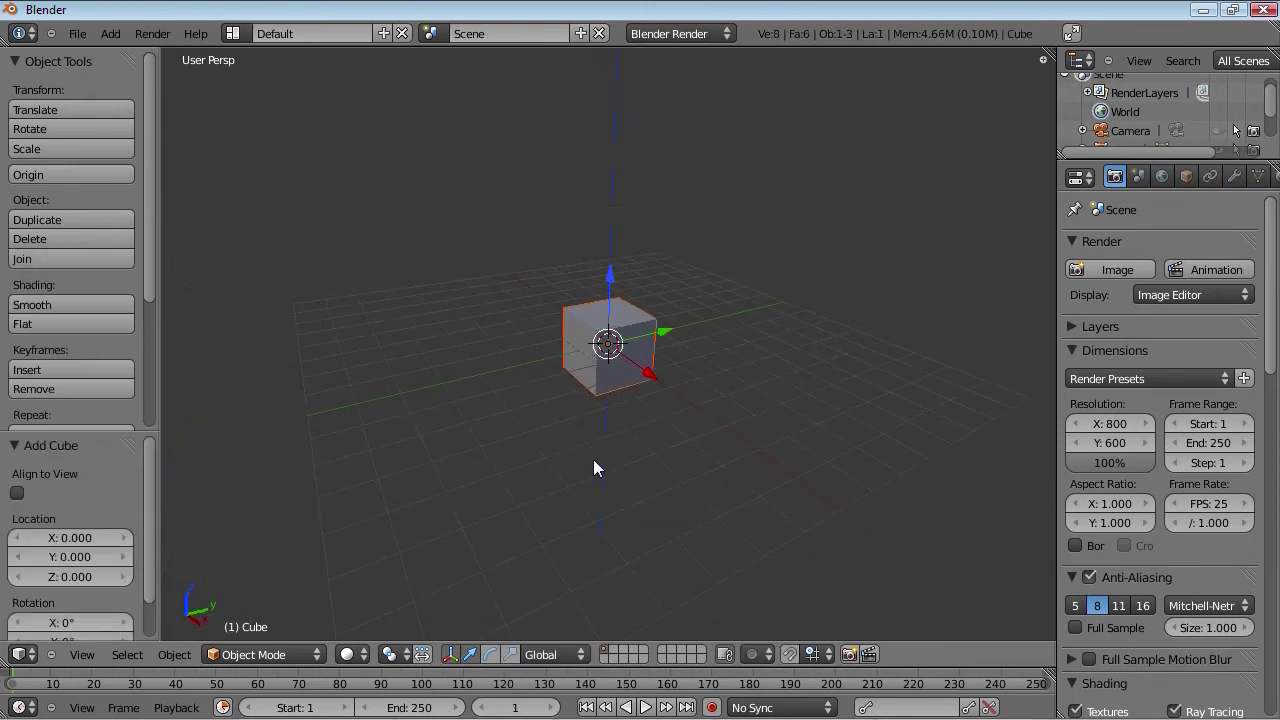
scroll(604, 461, up, 2)
Step: Tilt the cube with a free rotation and move it up and to the left
key(r)
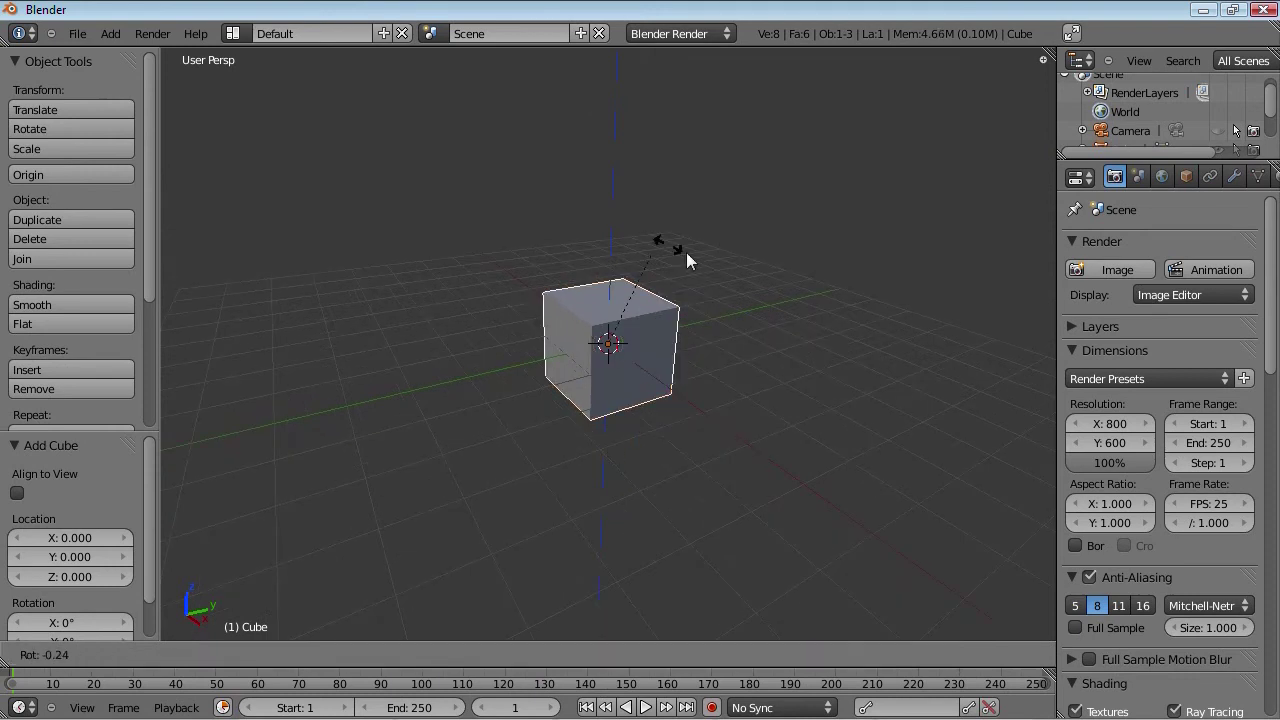
click(706, 477)
key(g)
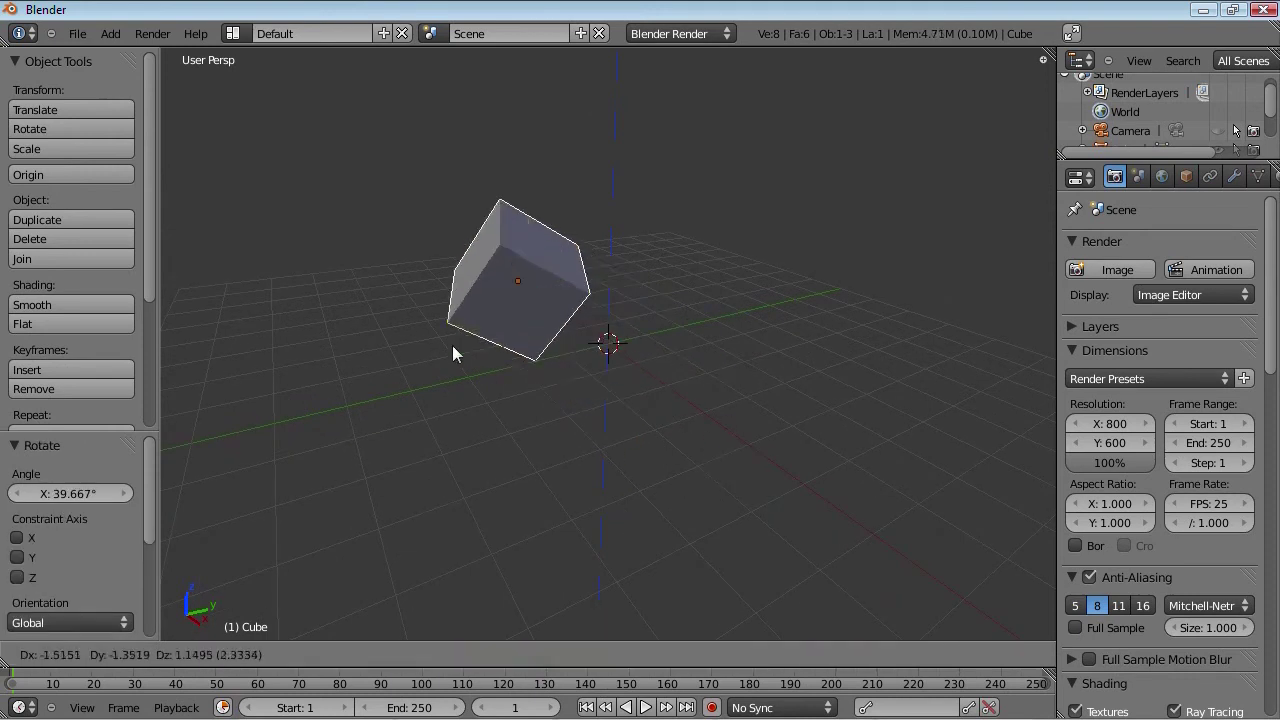
click(454, 295)
scroll(646, 447, down, 4)
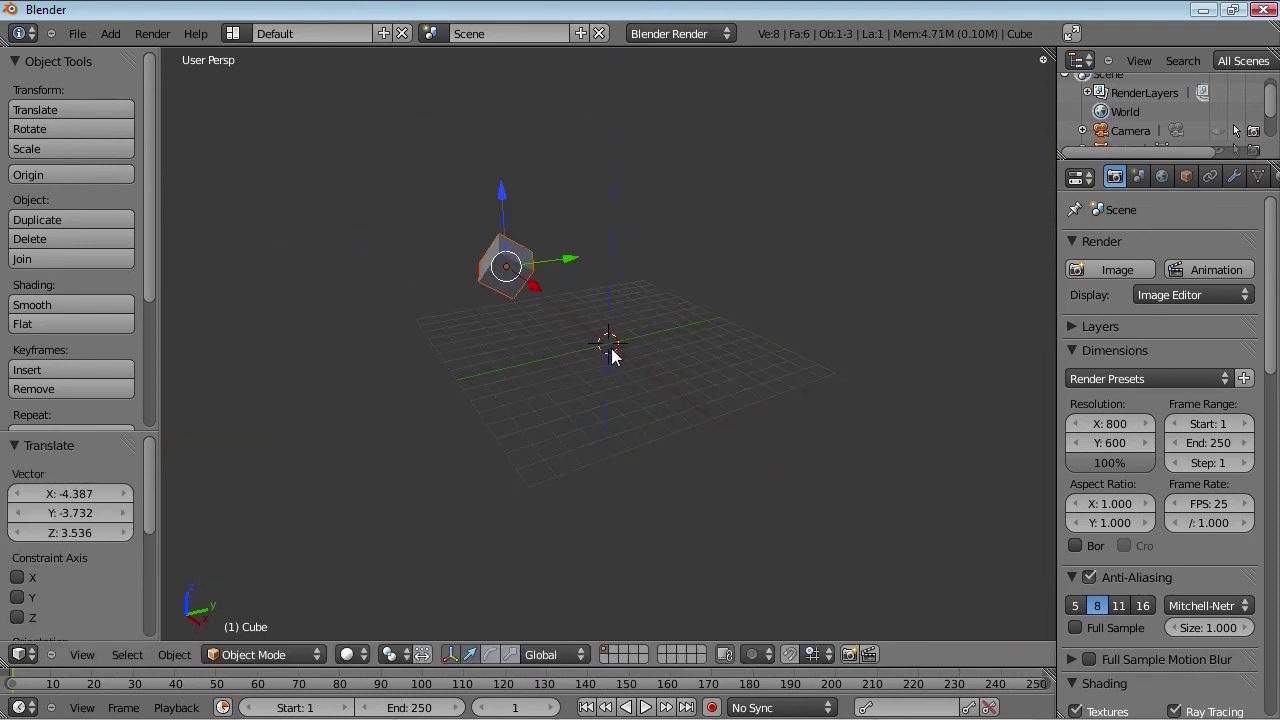
scroll(401, 250, up, 2)
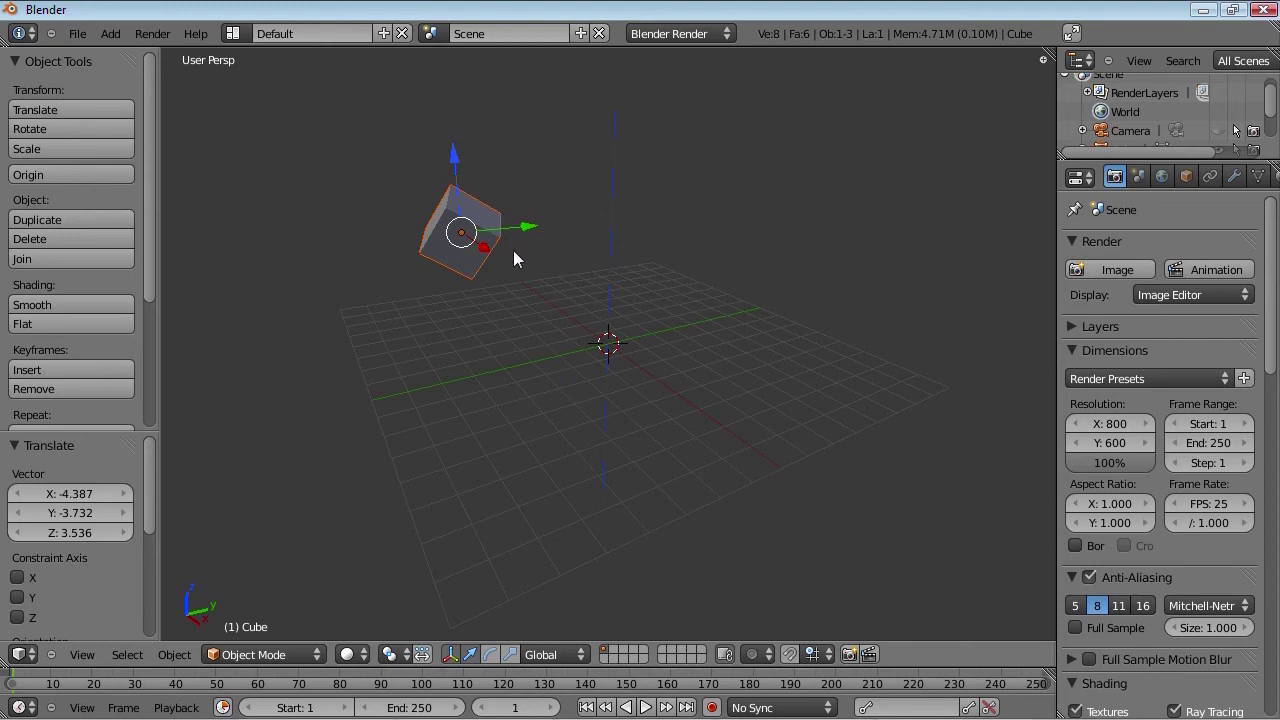
scroll(608, 346, up, 1)
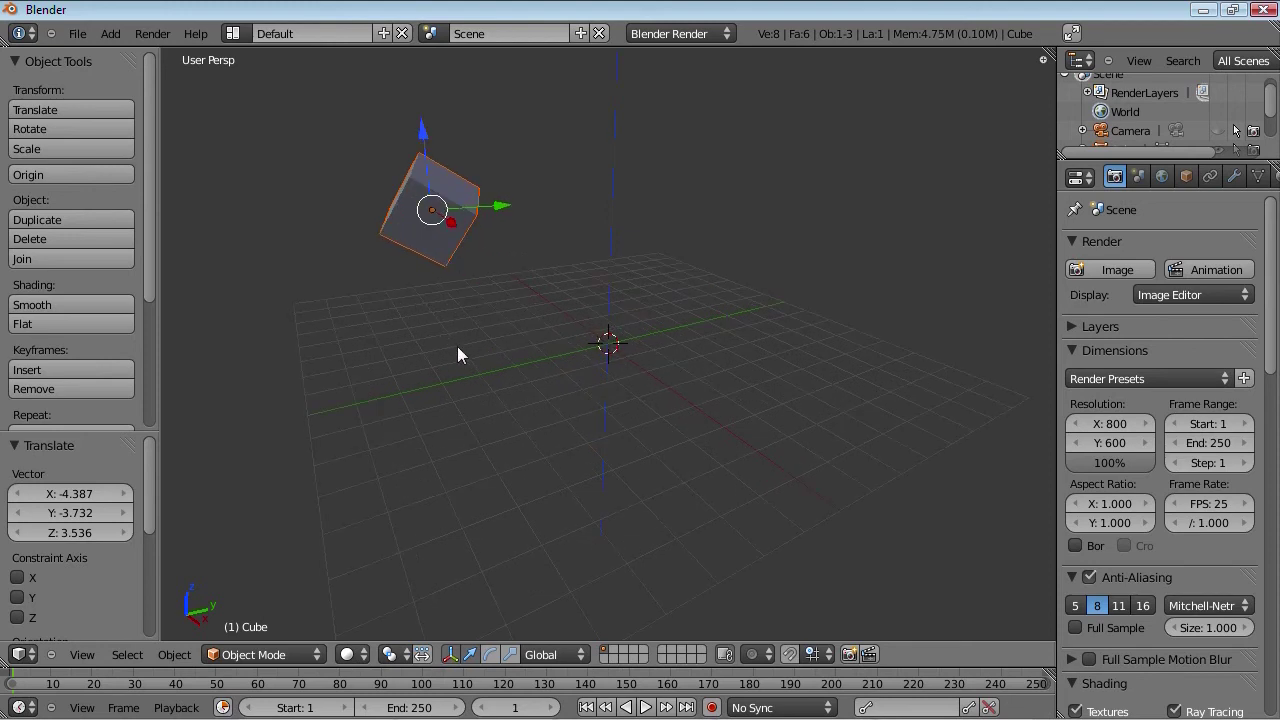
Step: Clear the cube's location back to the world origin and display its Transform panel
key(alt+g)
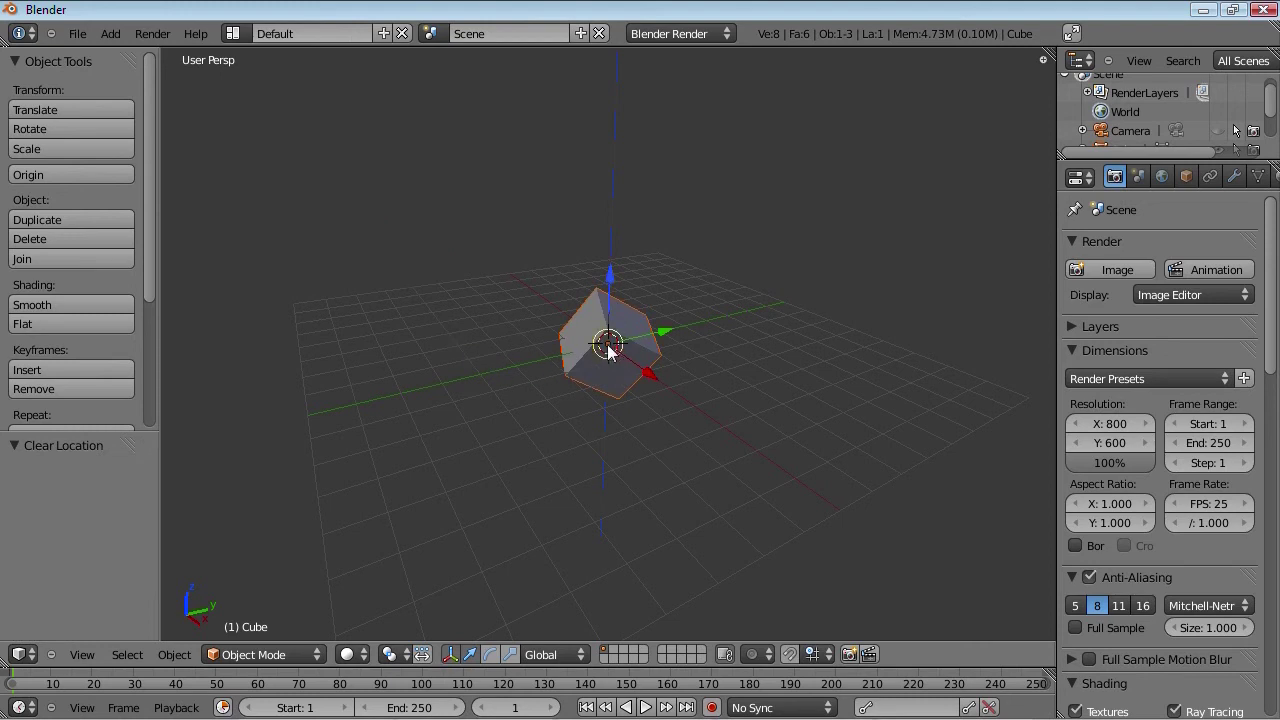
middle_drag(607, 344, 572, 509)
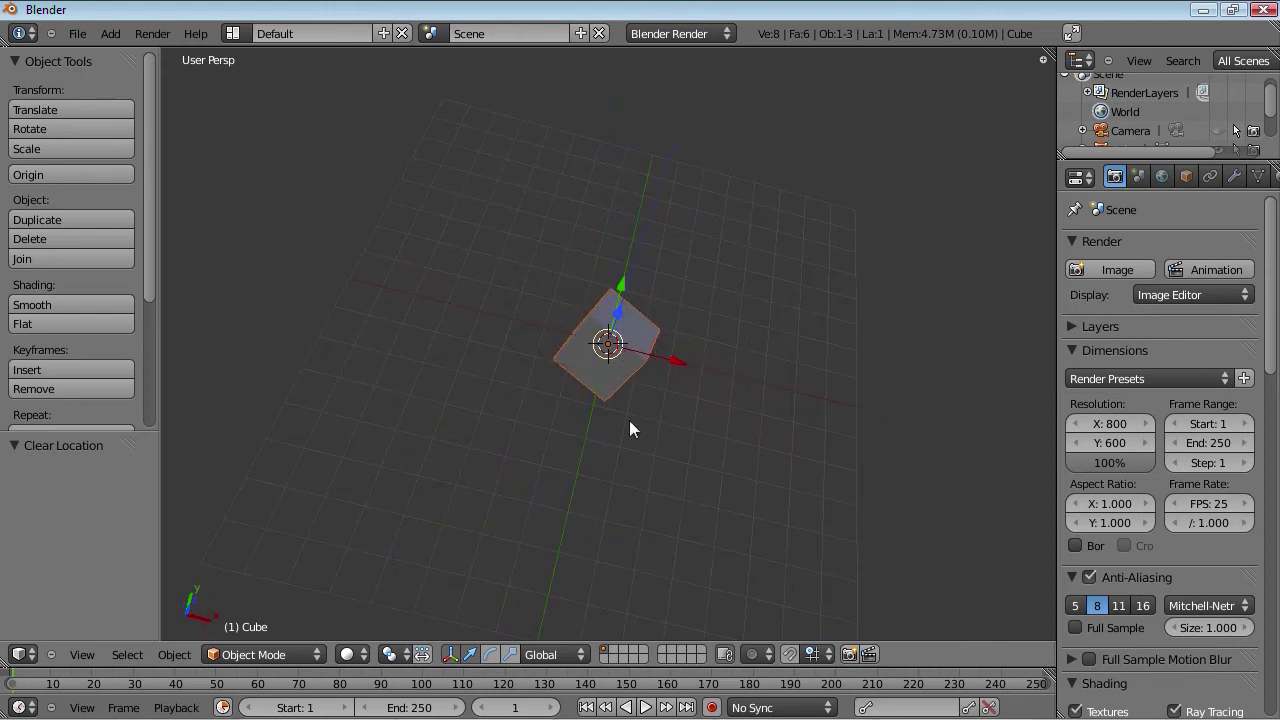
middle_drag(629, 428, 680, 463)
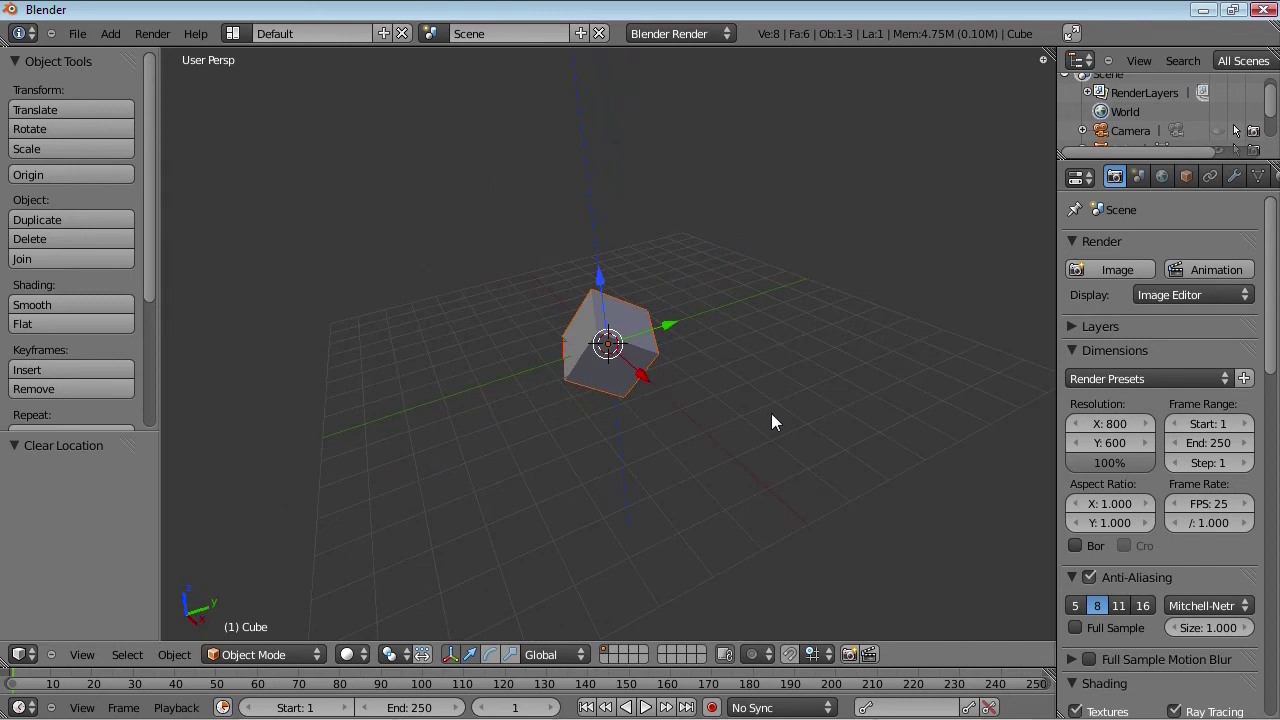
key(n)
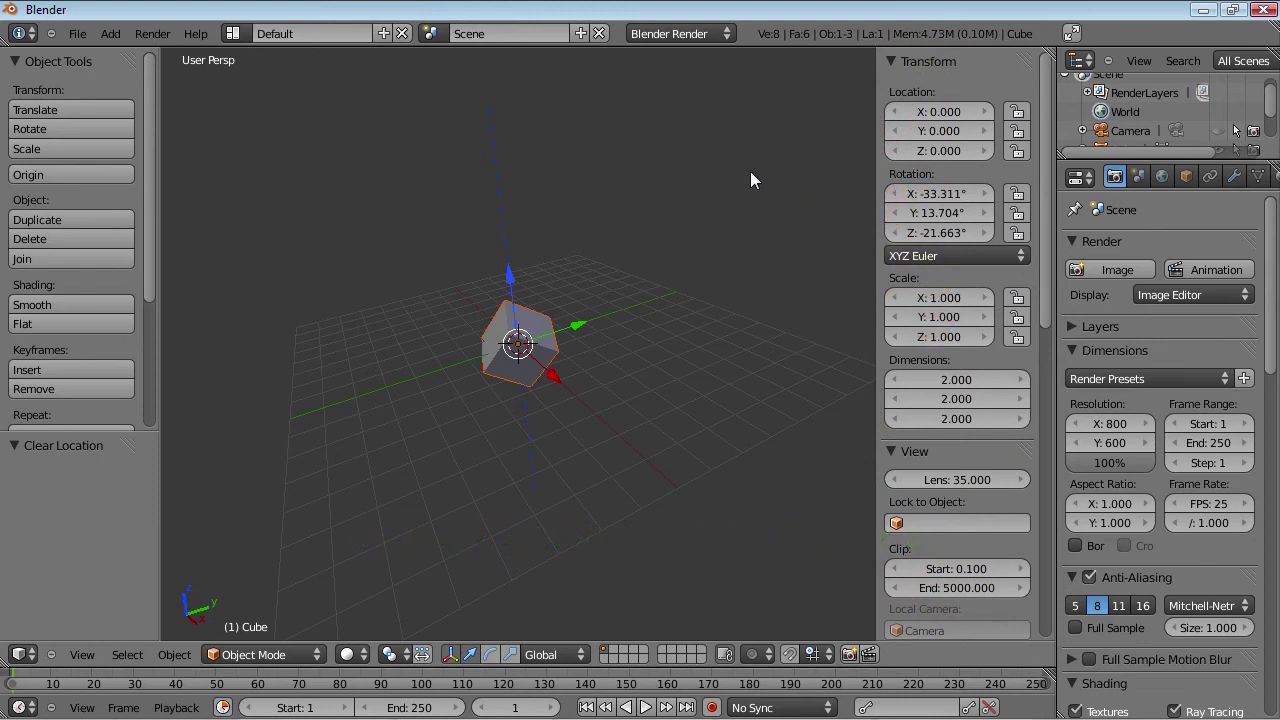
Step: Clear the cube's rotation to 0° on X, Y and Z, then hide the Transform panel
key(alt+r)
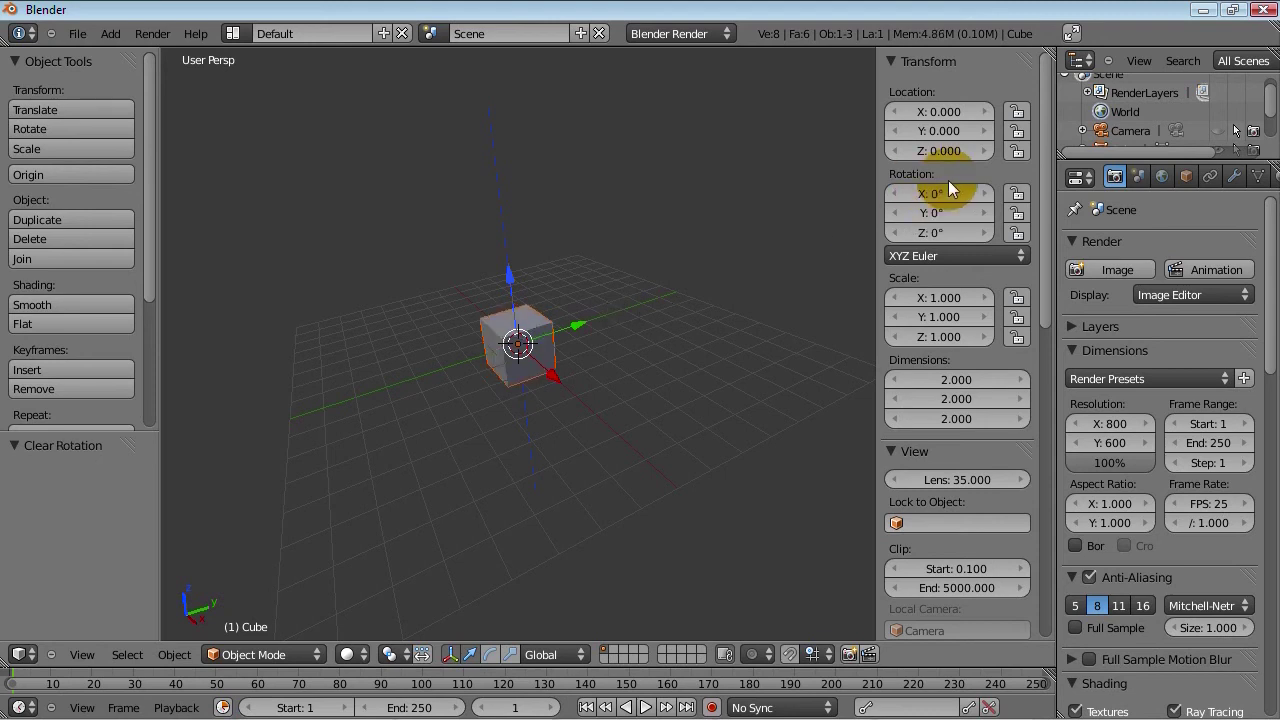
mouse_move(949, 188)
mouse_down()
mouse_move(945, 227)
mouse_move(905, 222)
mouse_up()
key(n)
scroll(660, 306, up, 3)
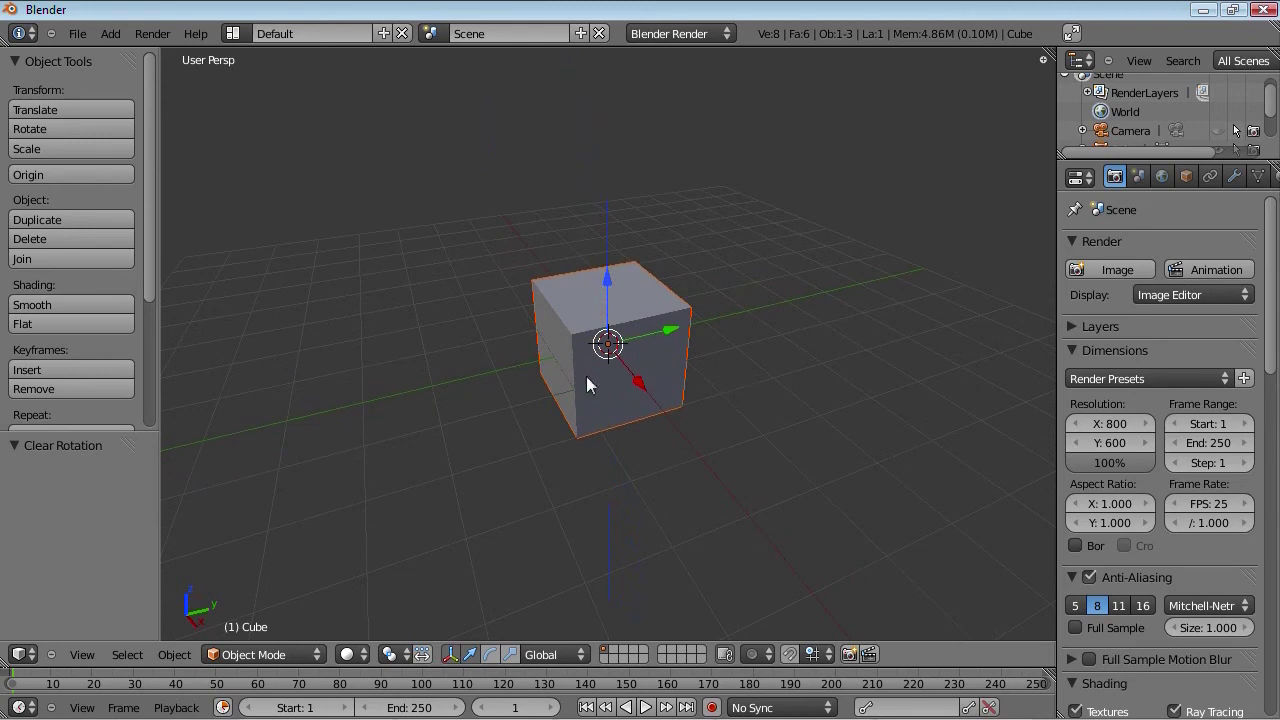
middle_drag(586, 377, 557, 365)
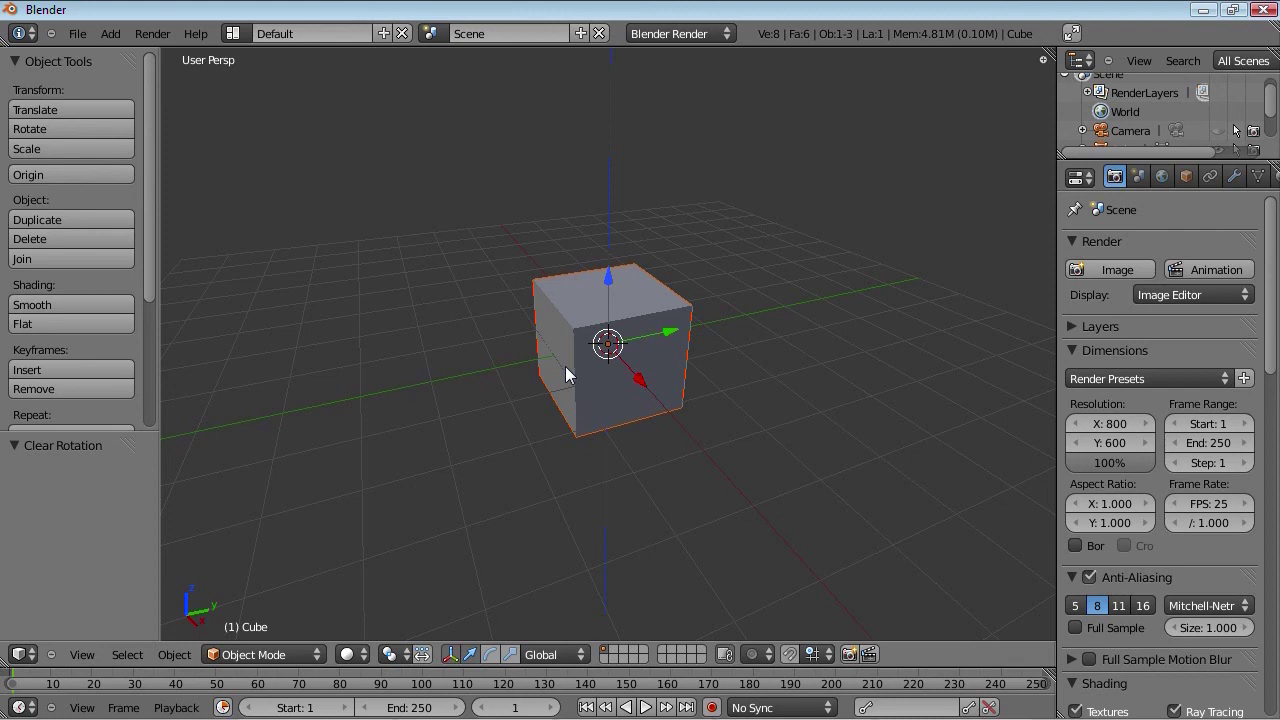
key(s)
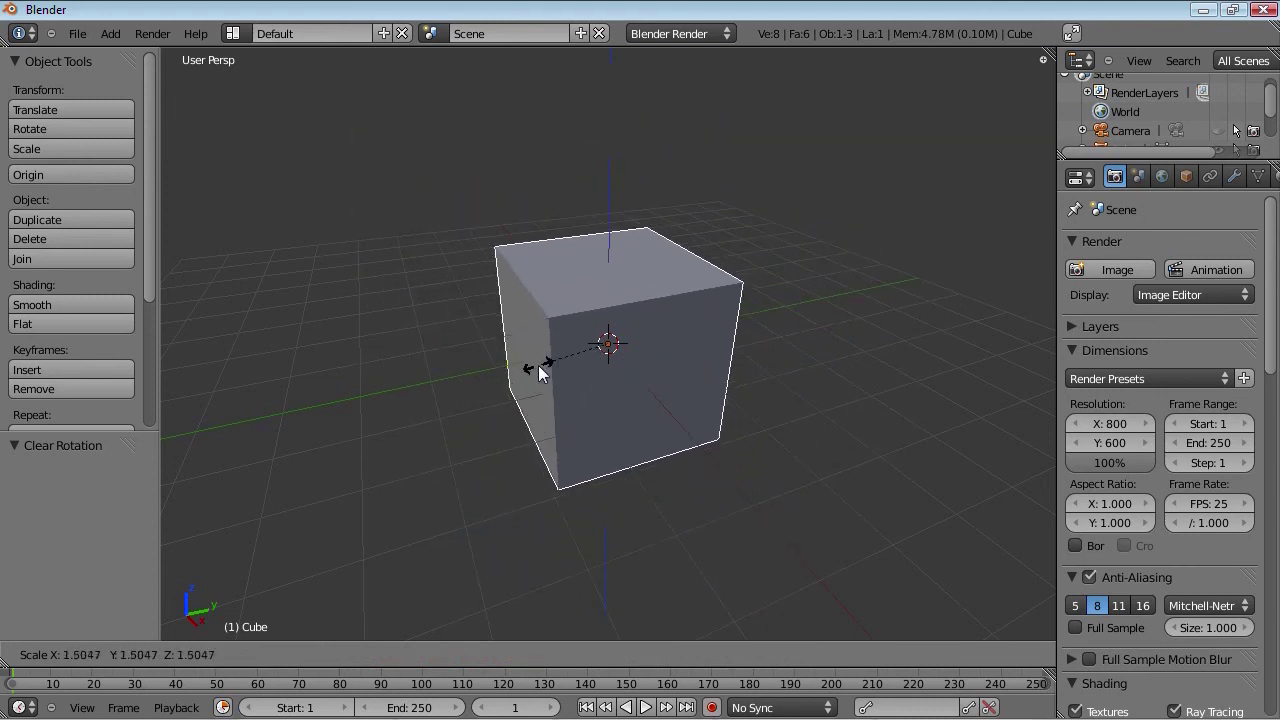
key(x)
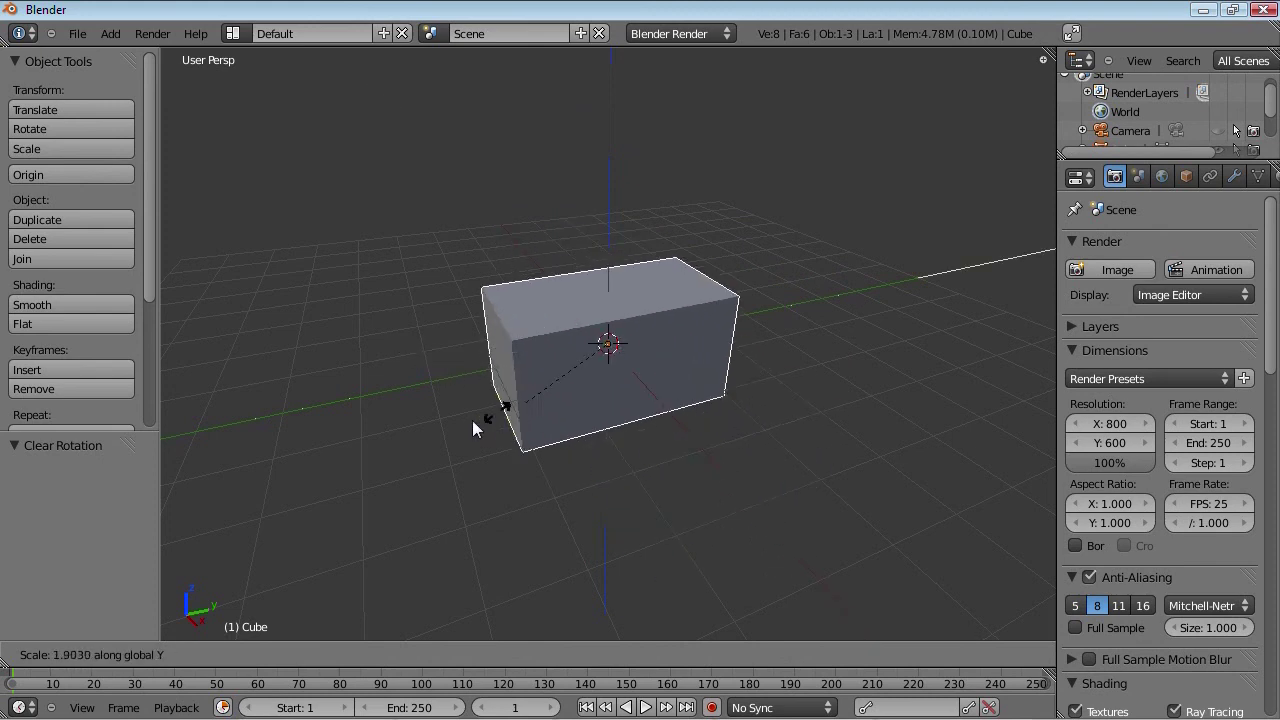
key(z)
right_click(536, 395)
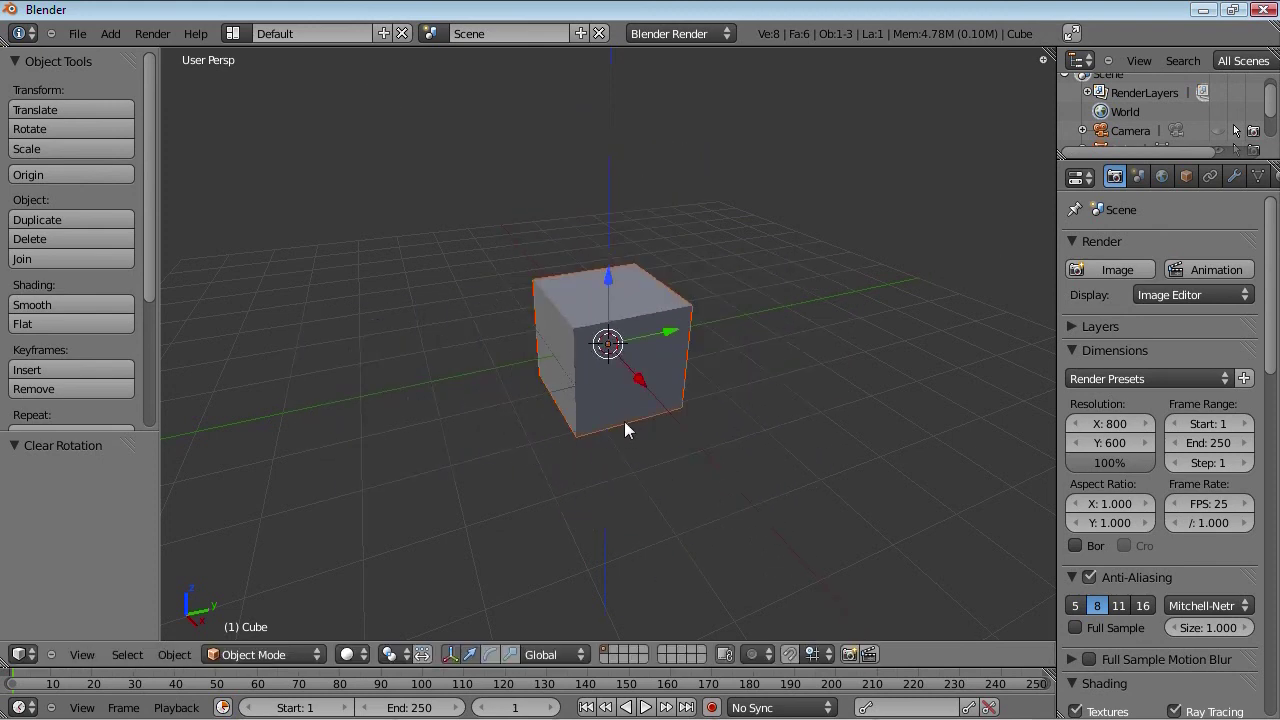
key(s)
right_click(507, 462)
key(r)
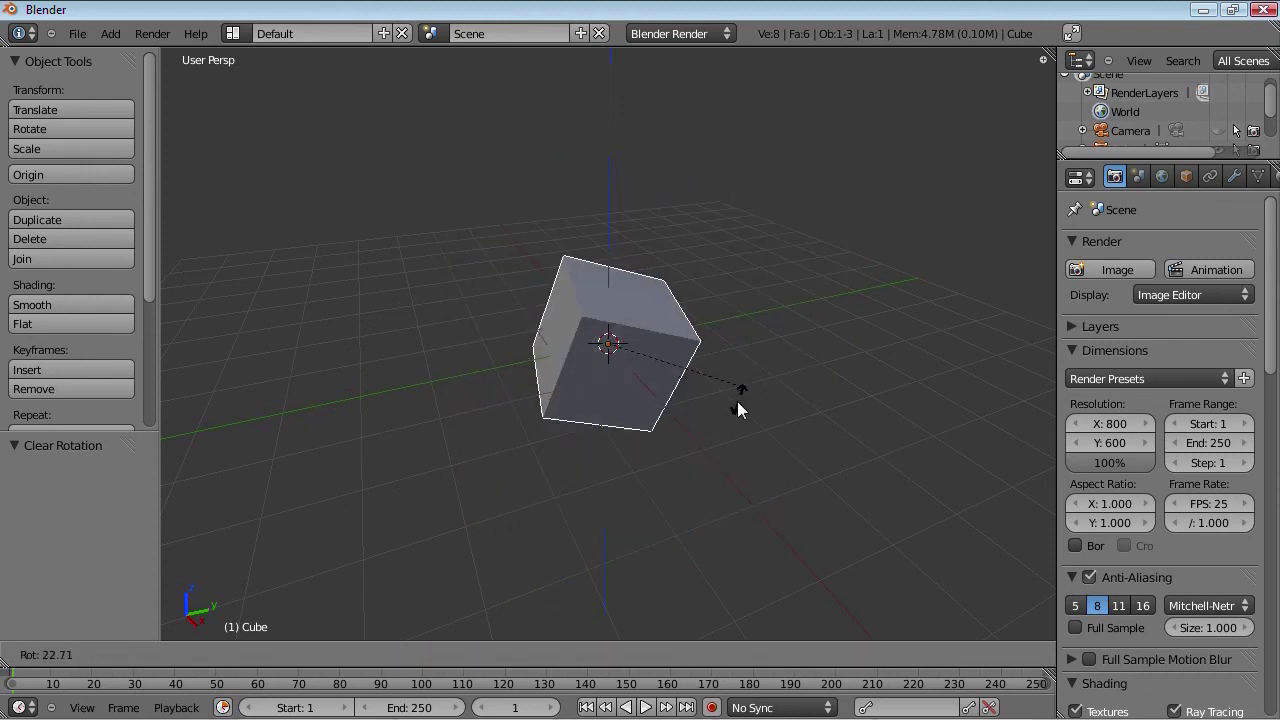
click(701, 459)
key(s)
key(x)
key(z)
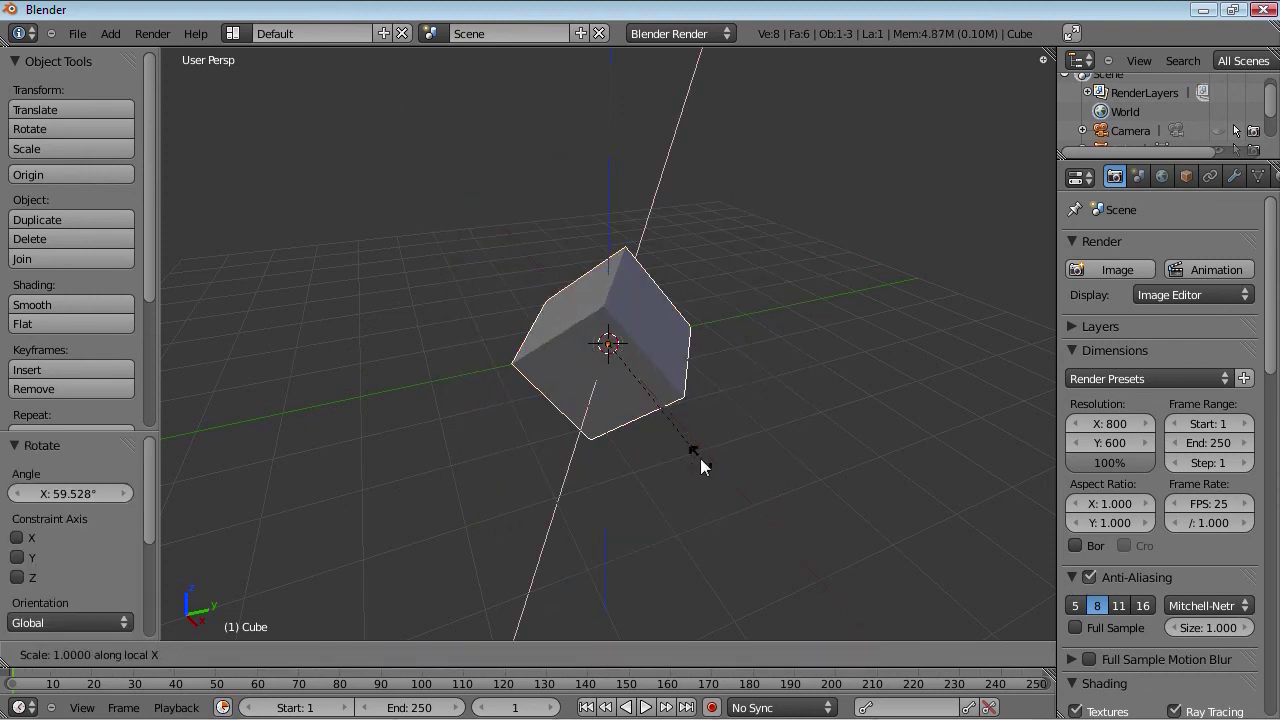
key(y)
key(y)
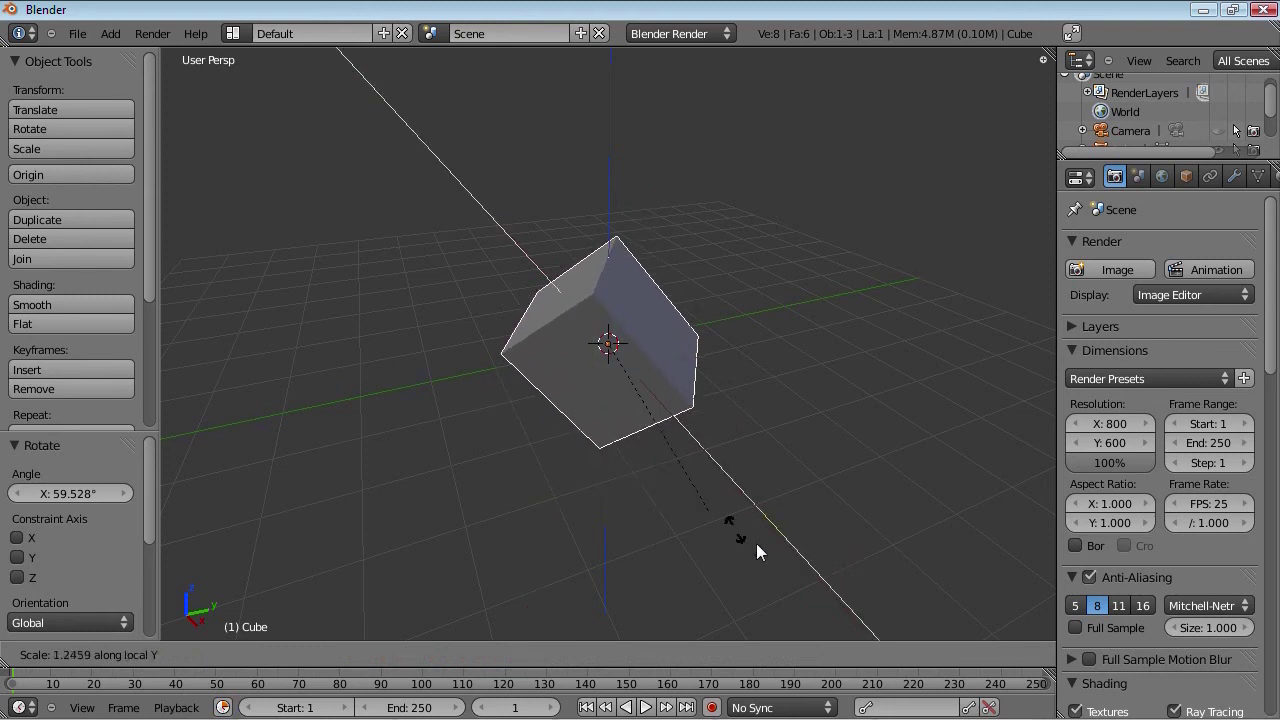
key(z)
key(z)
key(Escape)
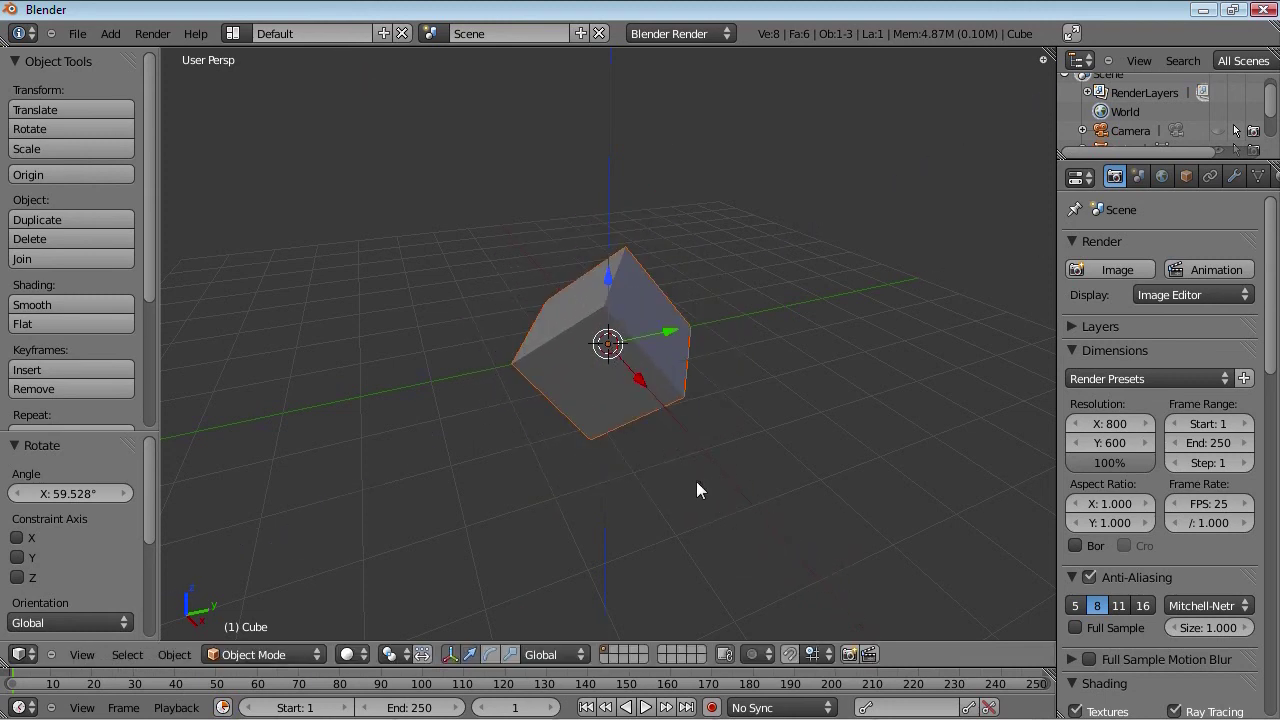
key(alt+r)
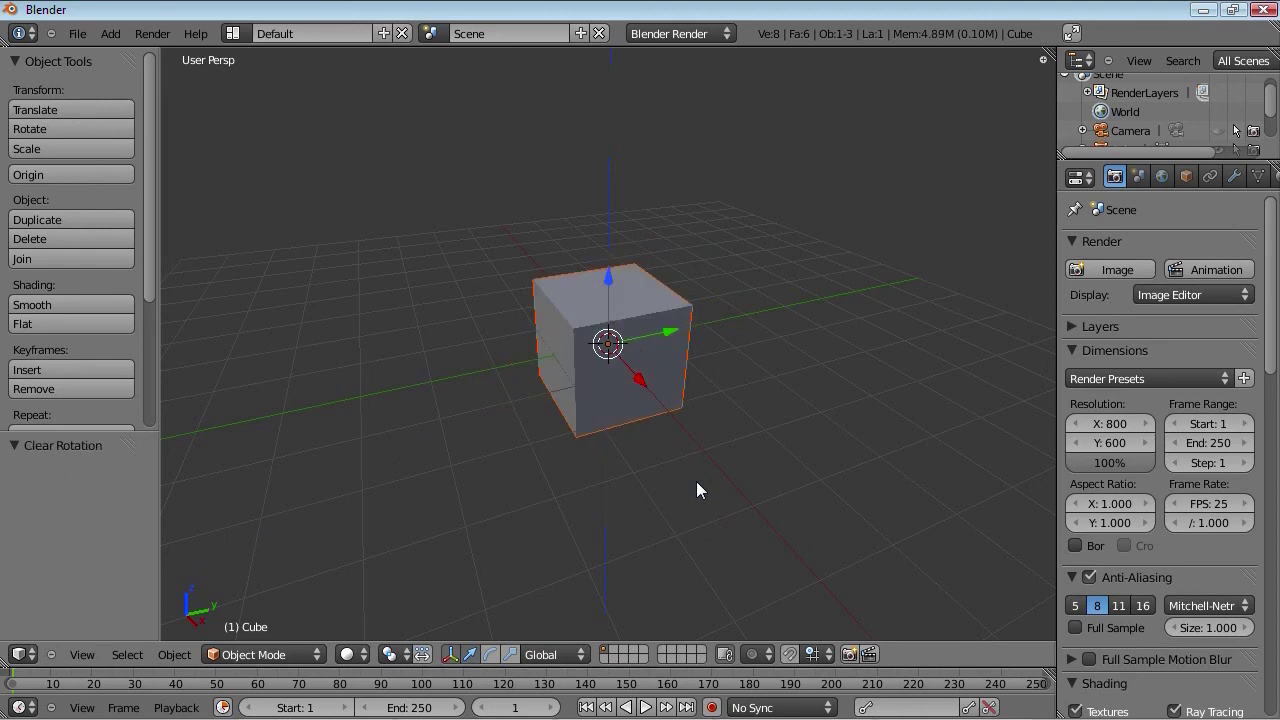